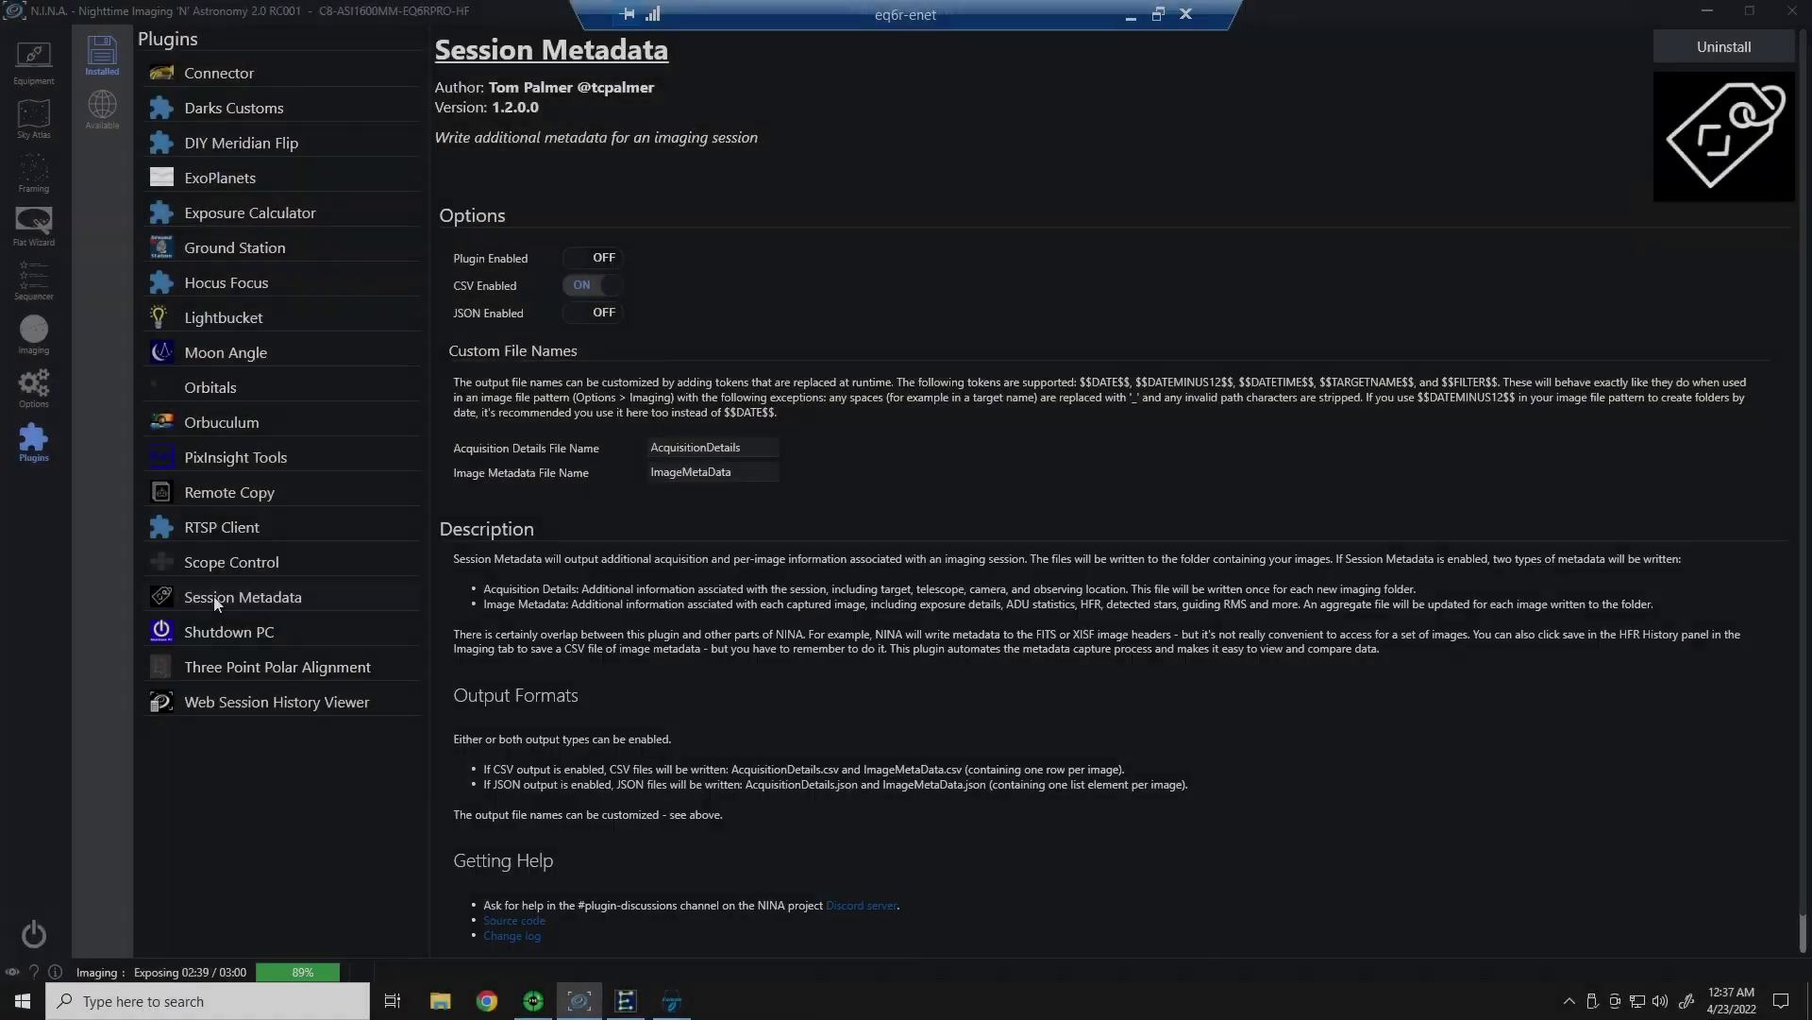
click(214, 596)
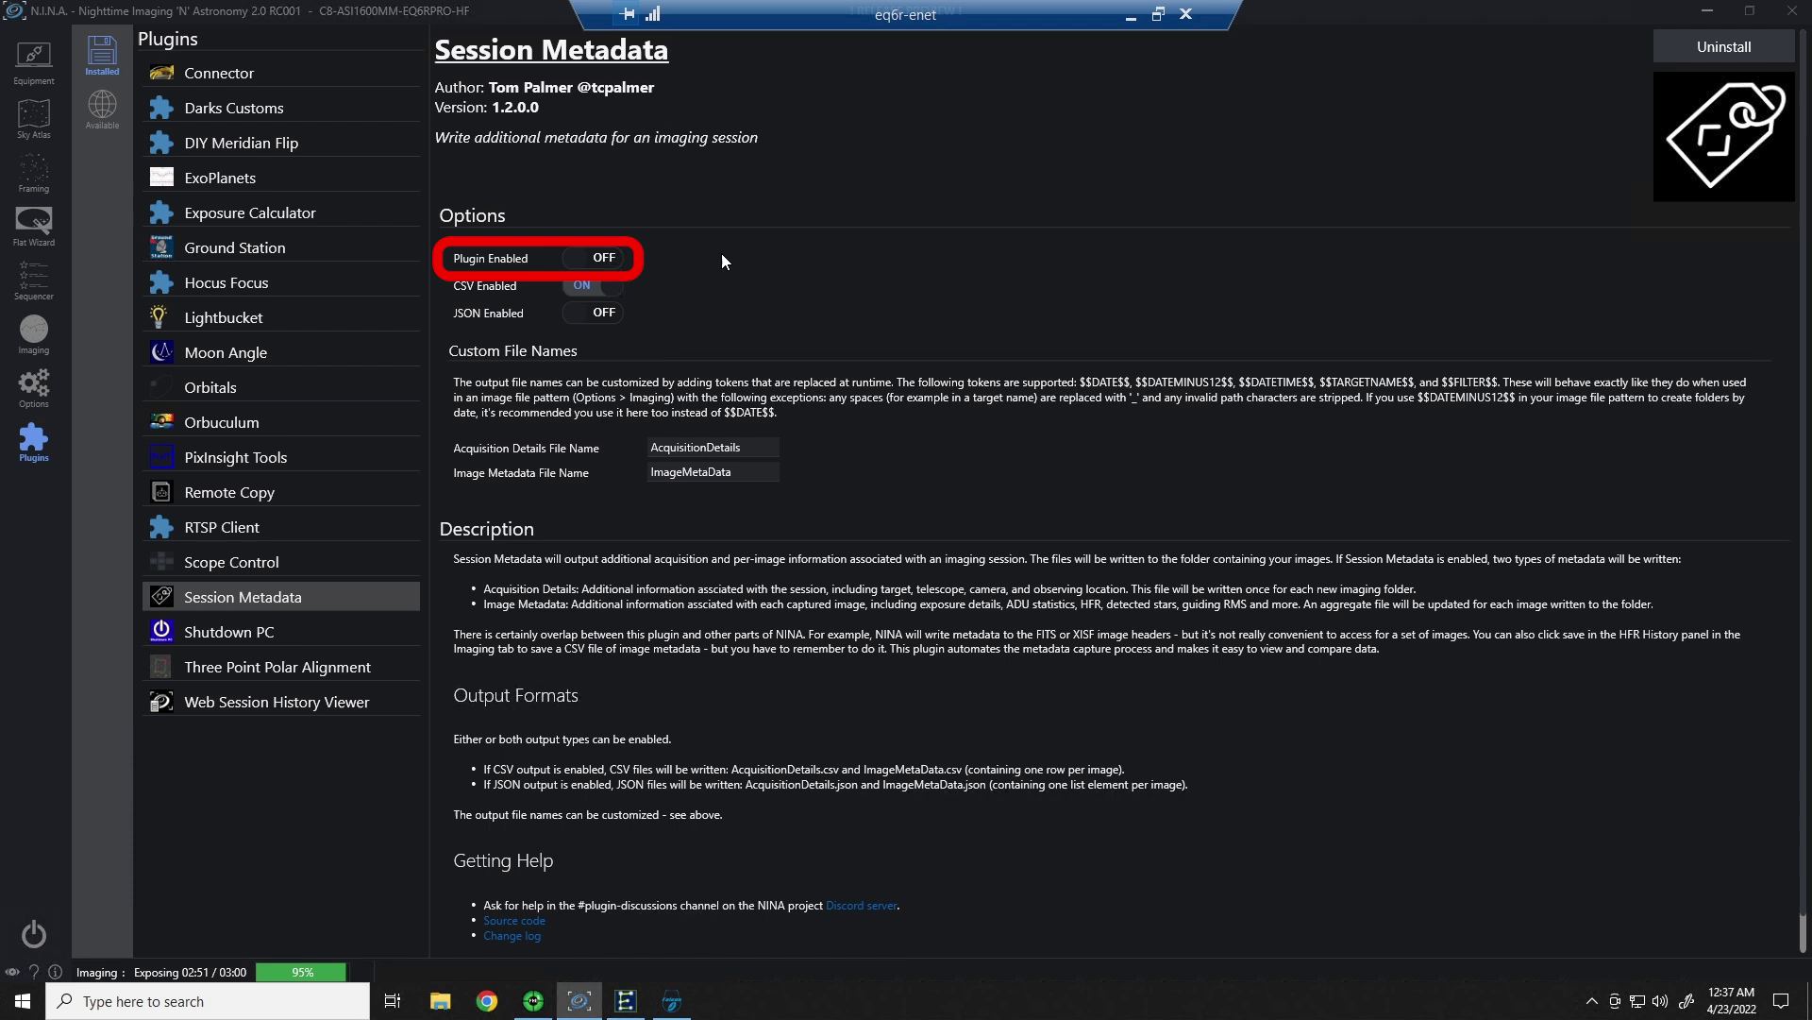
Switch the Session Metadata plugin's Plugin Enabled toggle from OFF to ON.
click(612, 258)
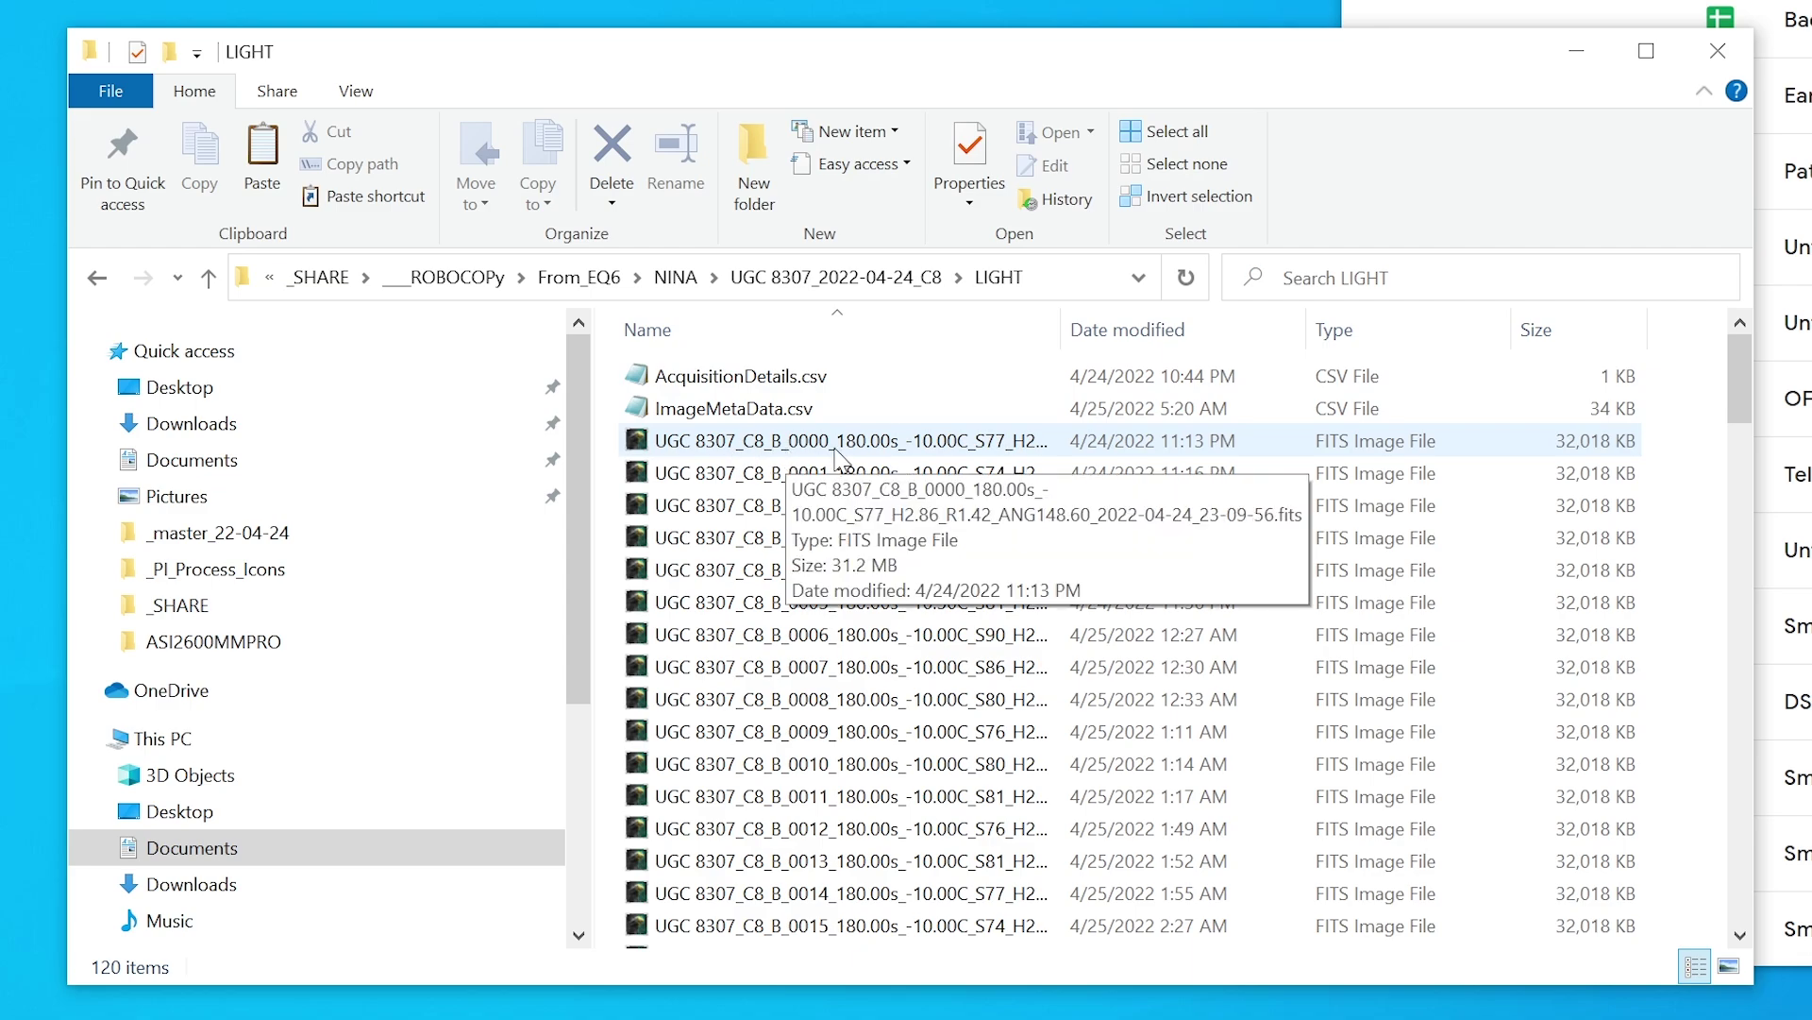
Scroll the LIGHT folder's file list to reveal the CSV files, then bring Google Sheets forward.
drag(1740, 387, 1784, 368)
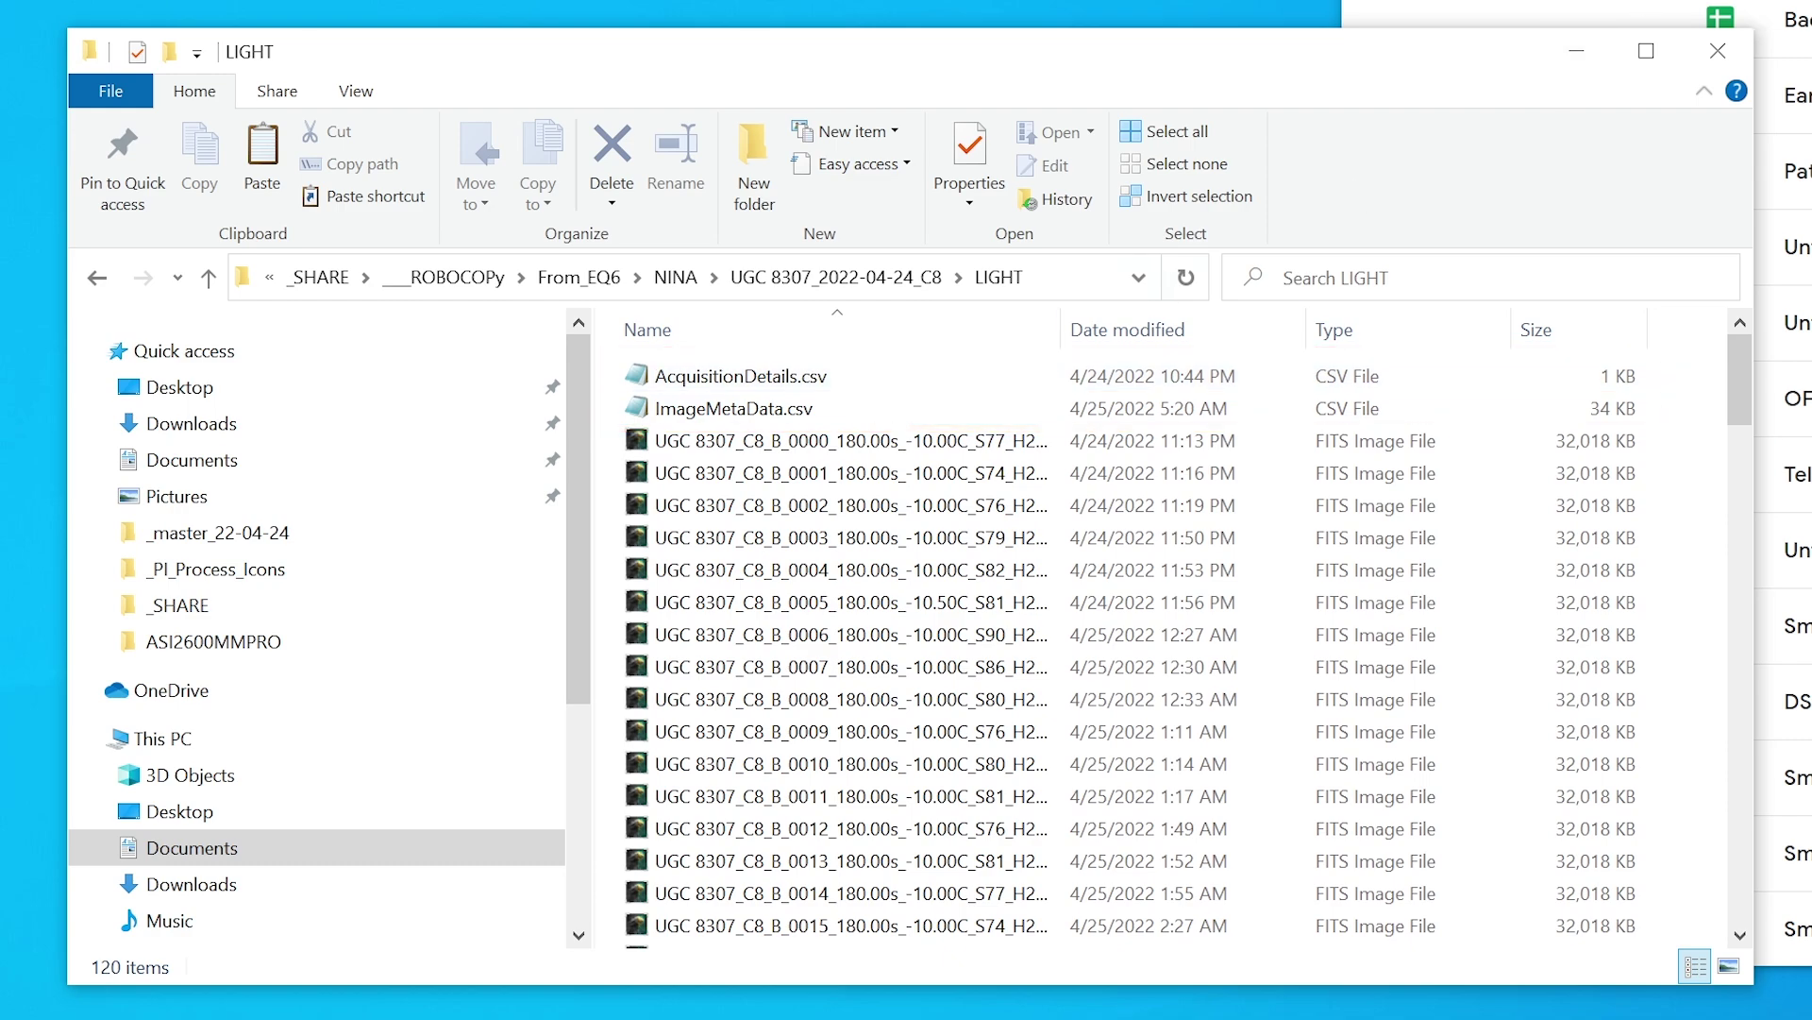
click(1649, 8)
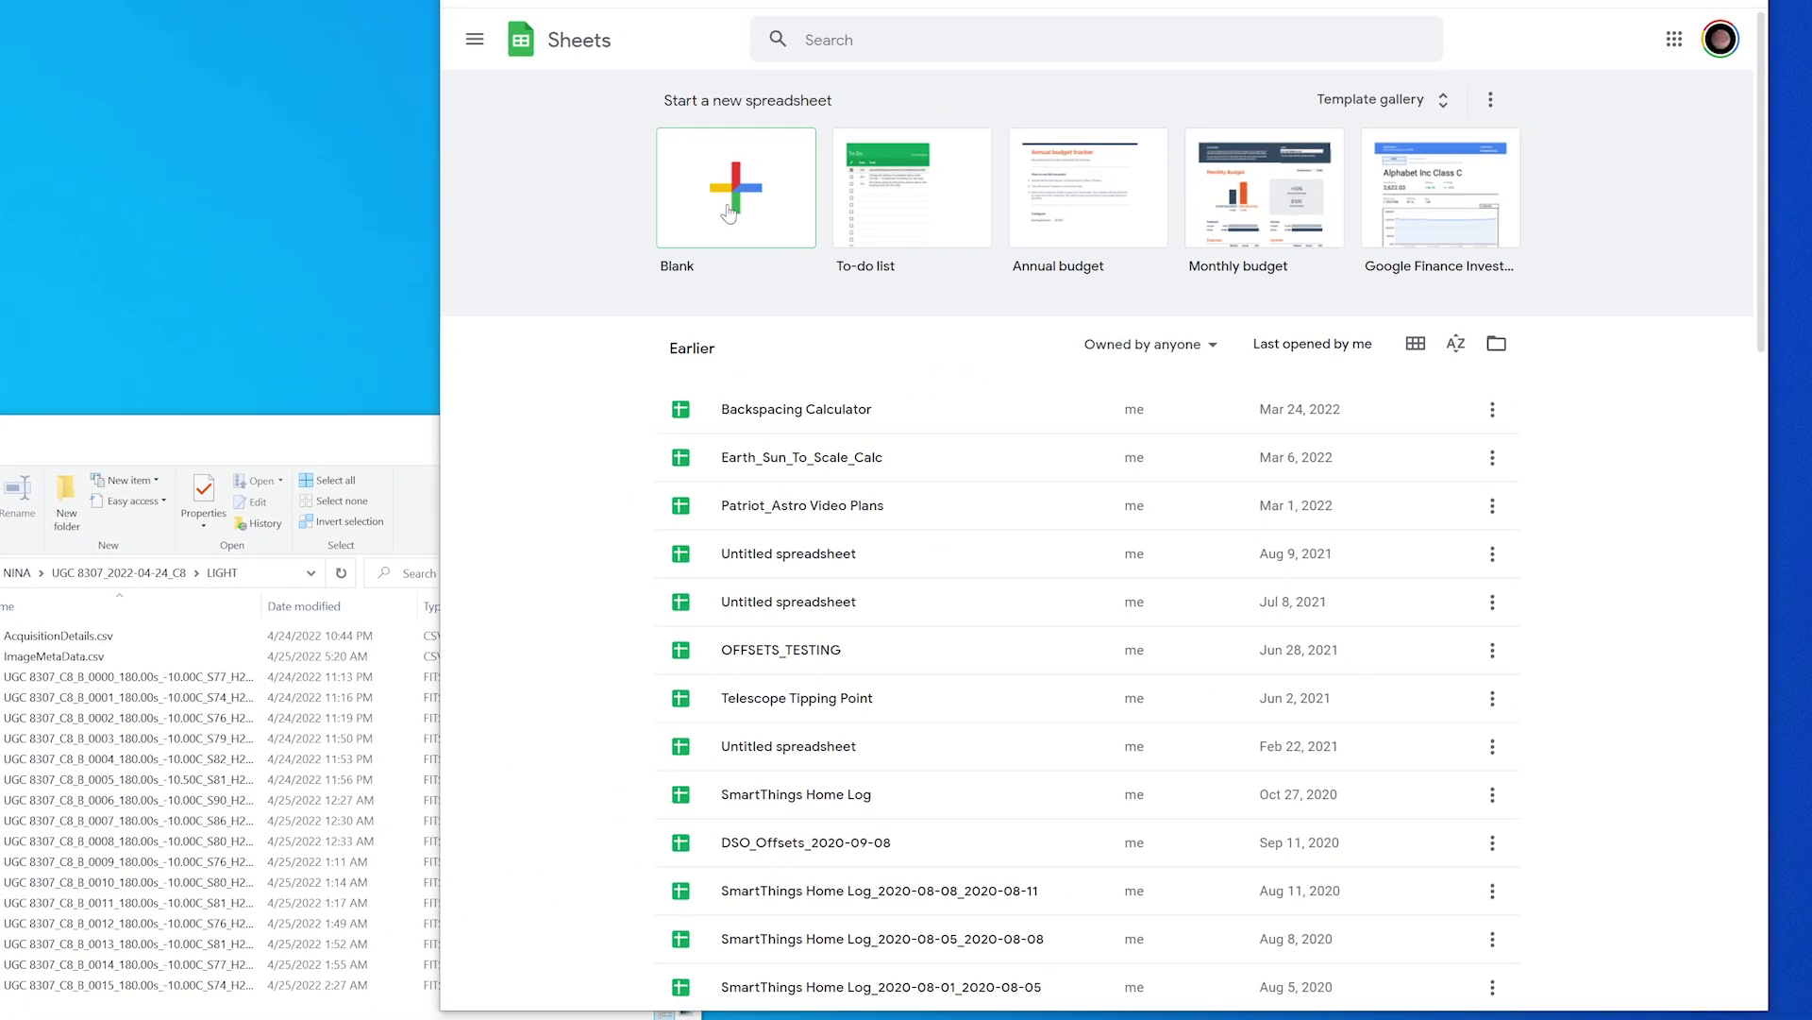
Import AcquisitionDetails.csv (UGC 8307, C8, focal length 1450) into a new blank spreadsheet.
click(729, 212)
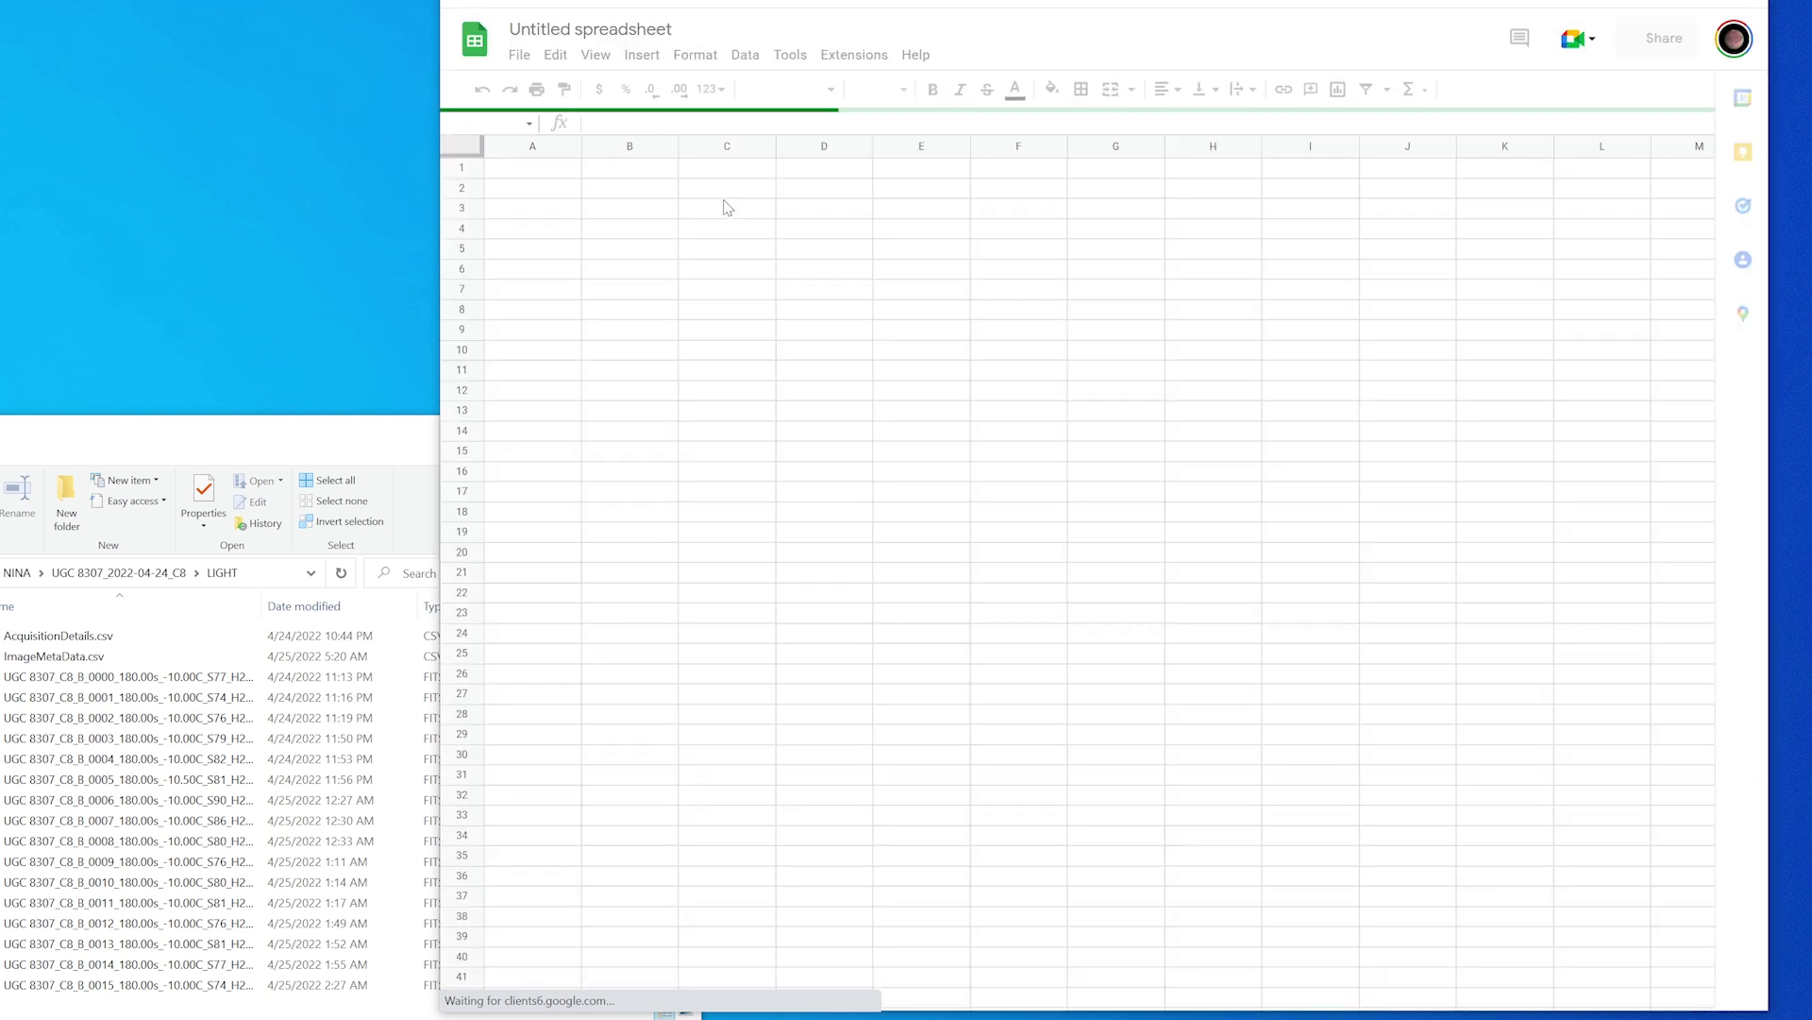
click(525, 61)
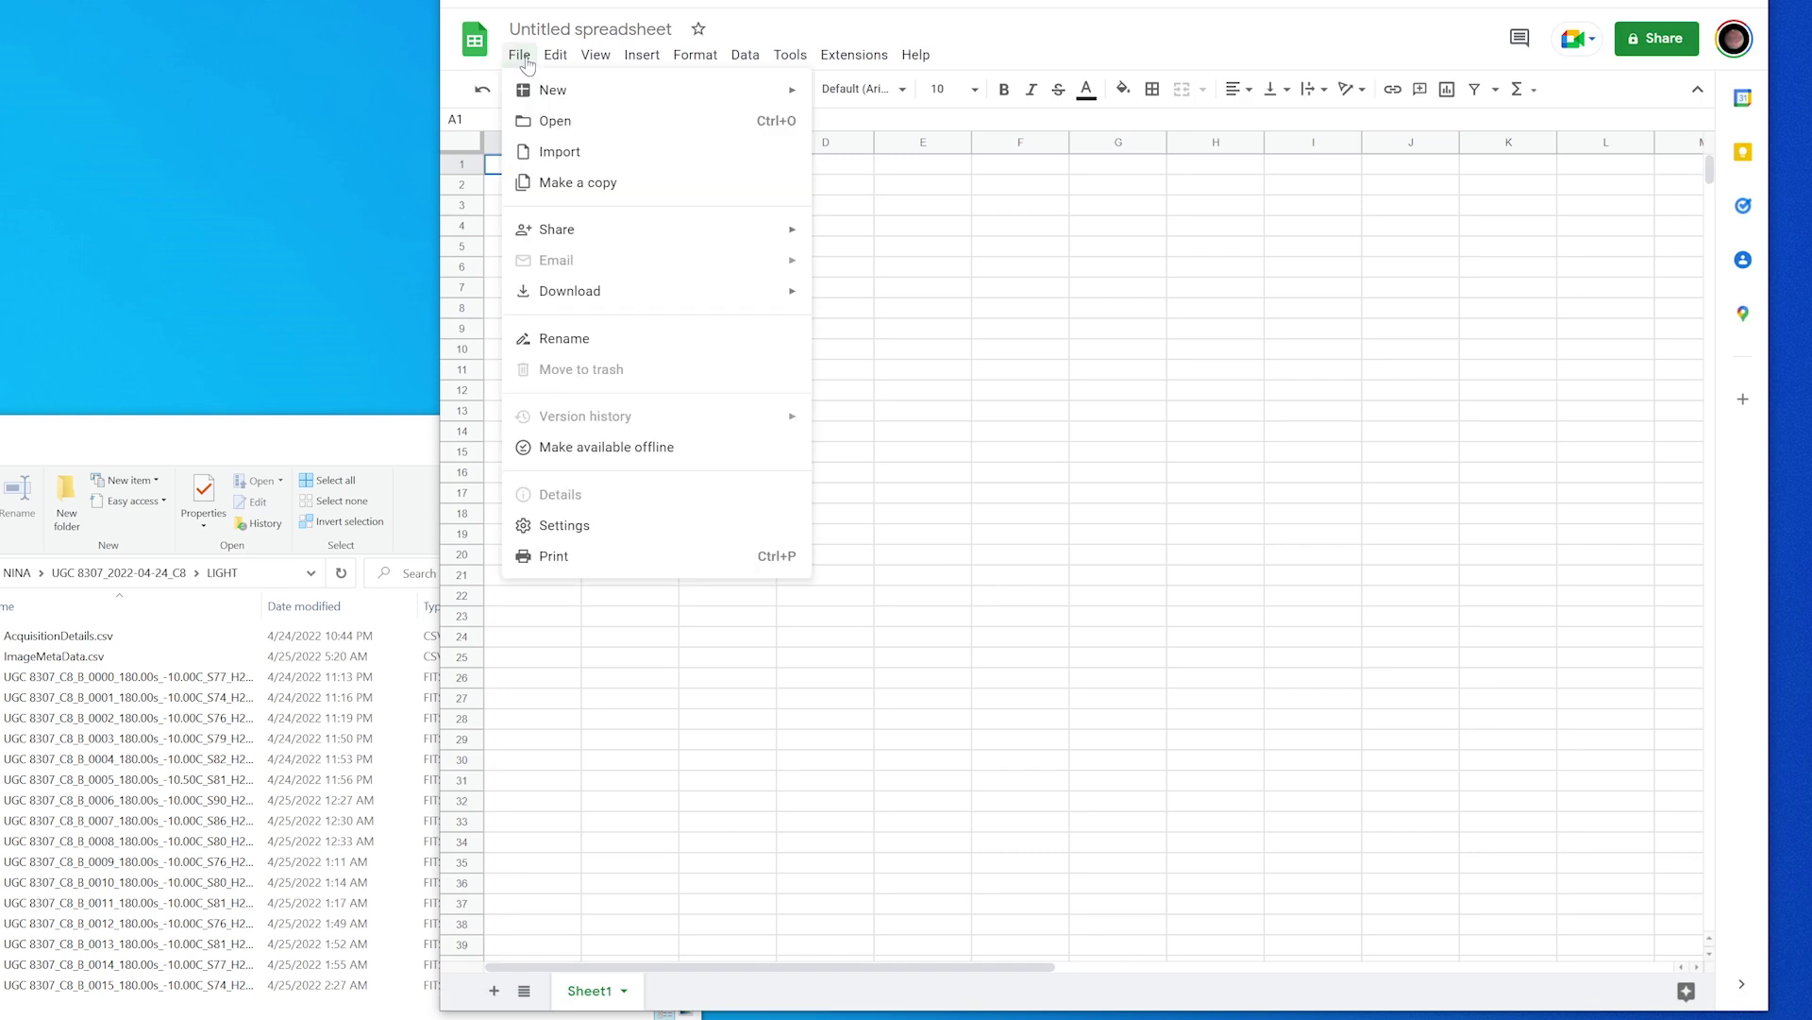
click(530, 151)
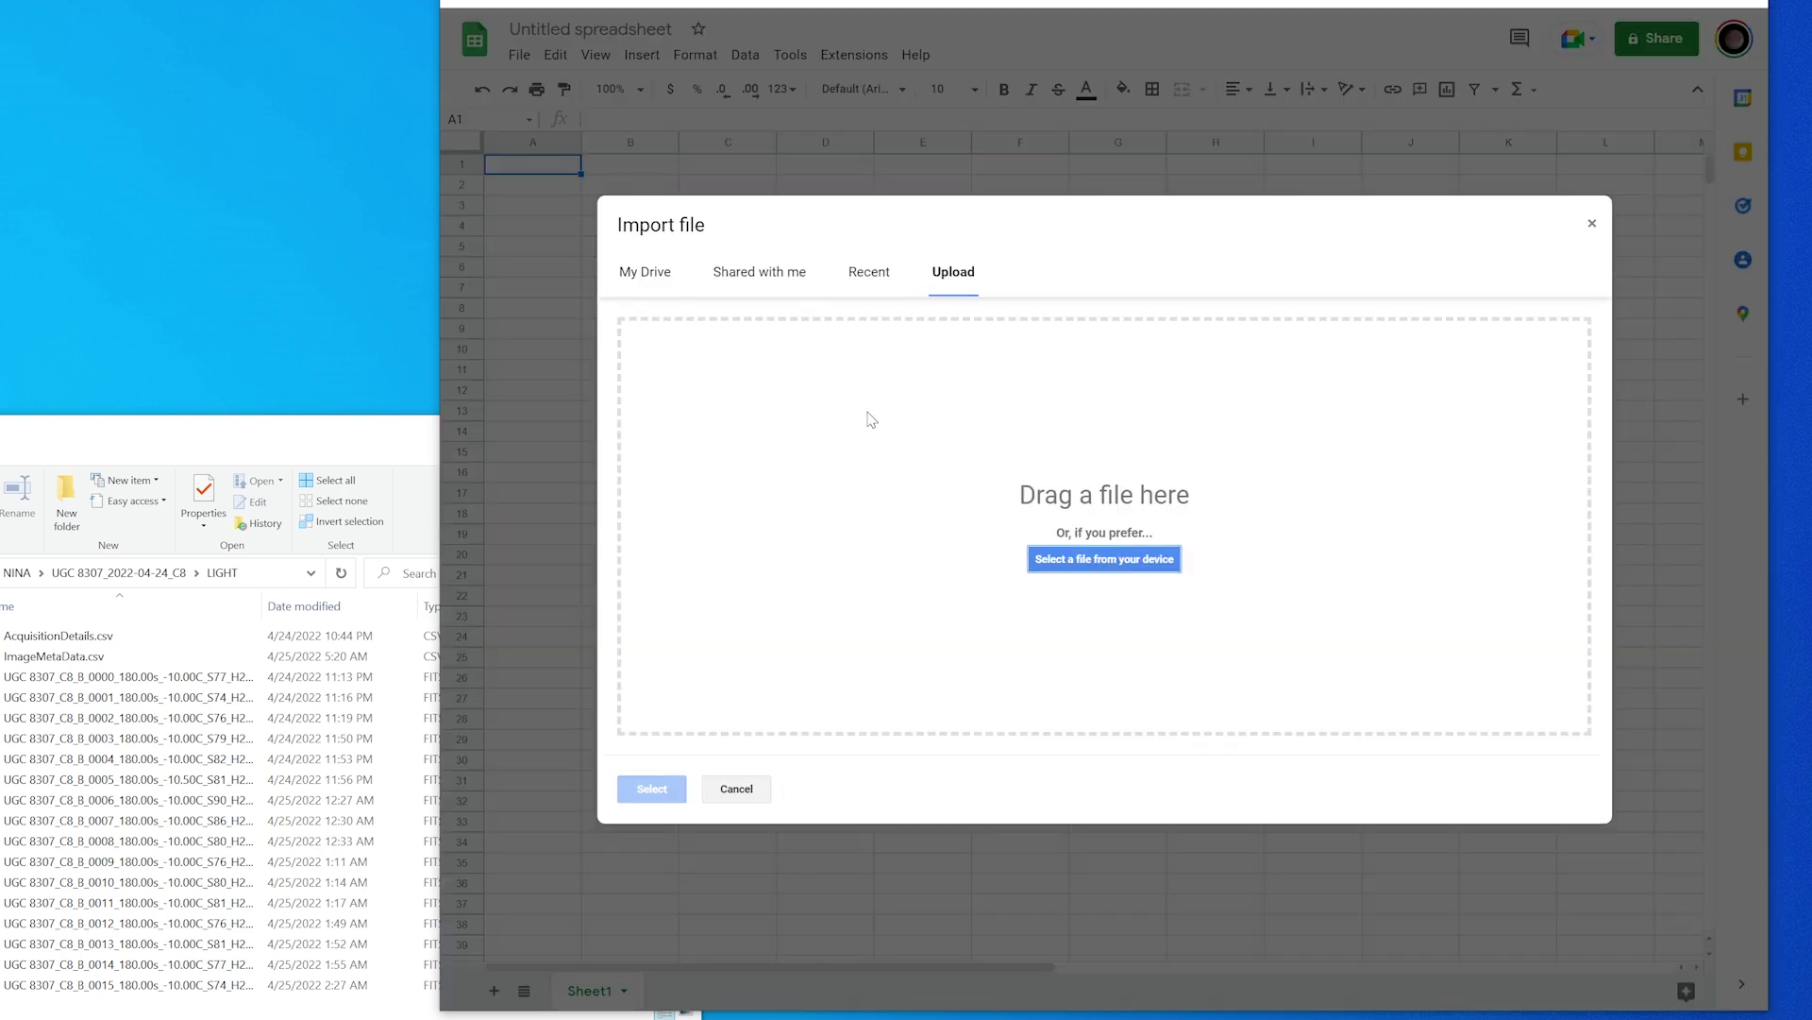
drag(37, 638, 971, 554)
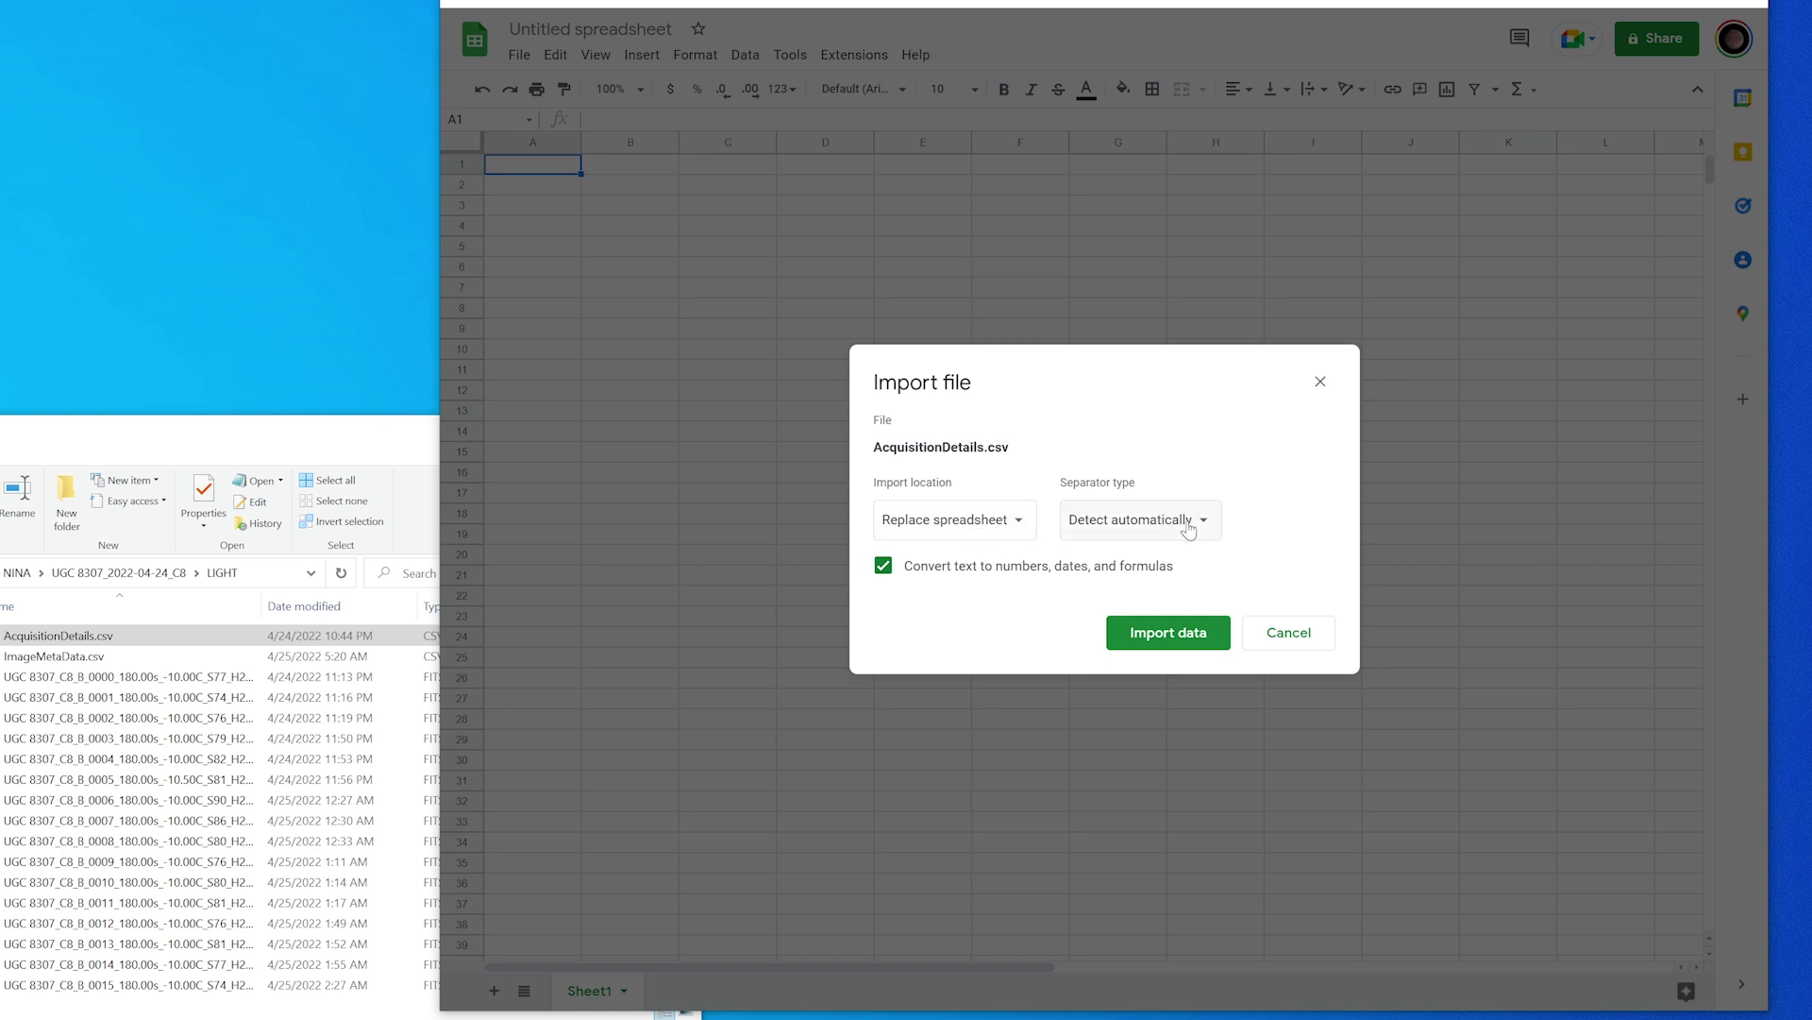
click(1176, 642)
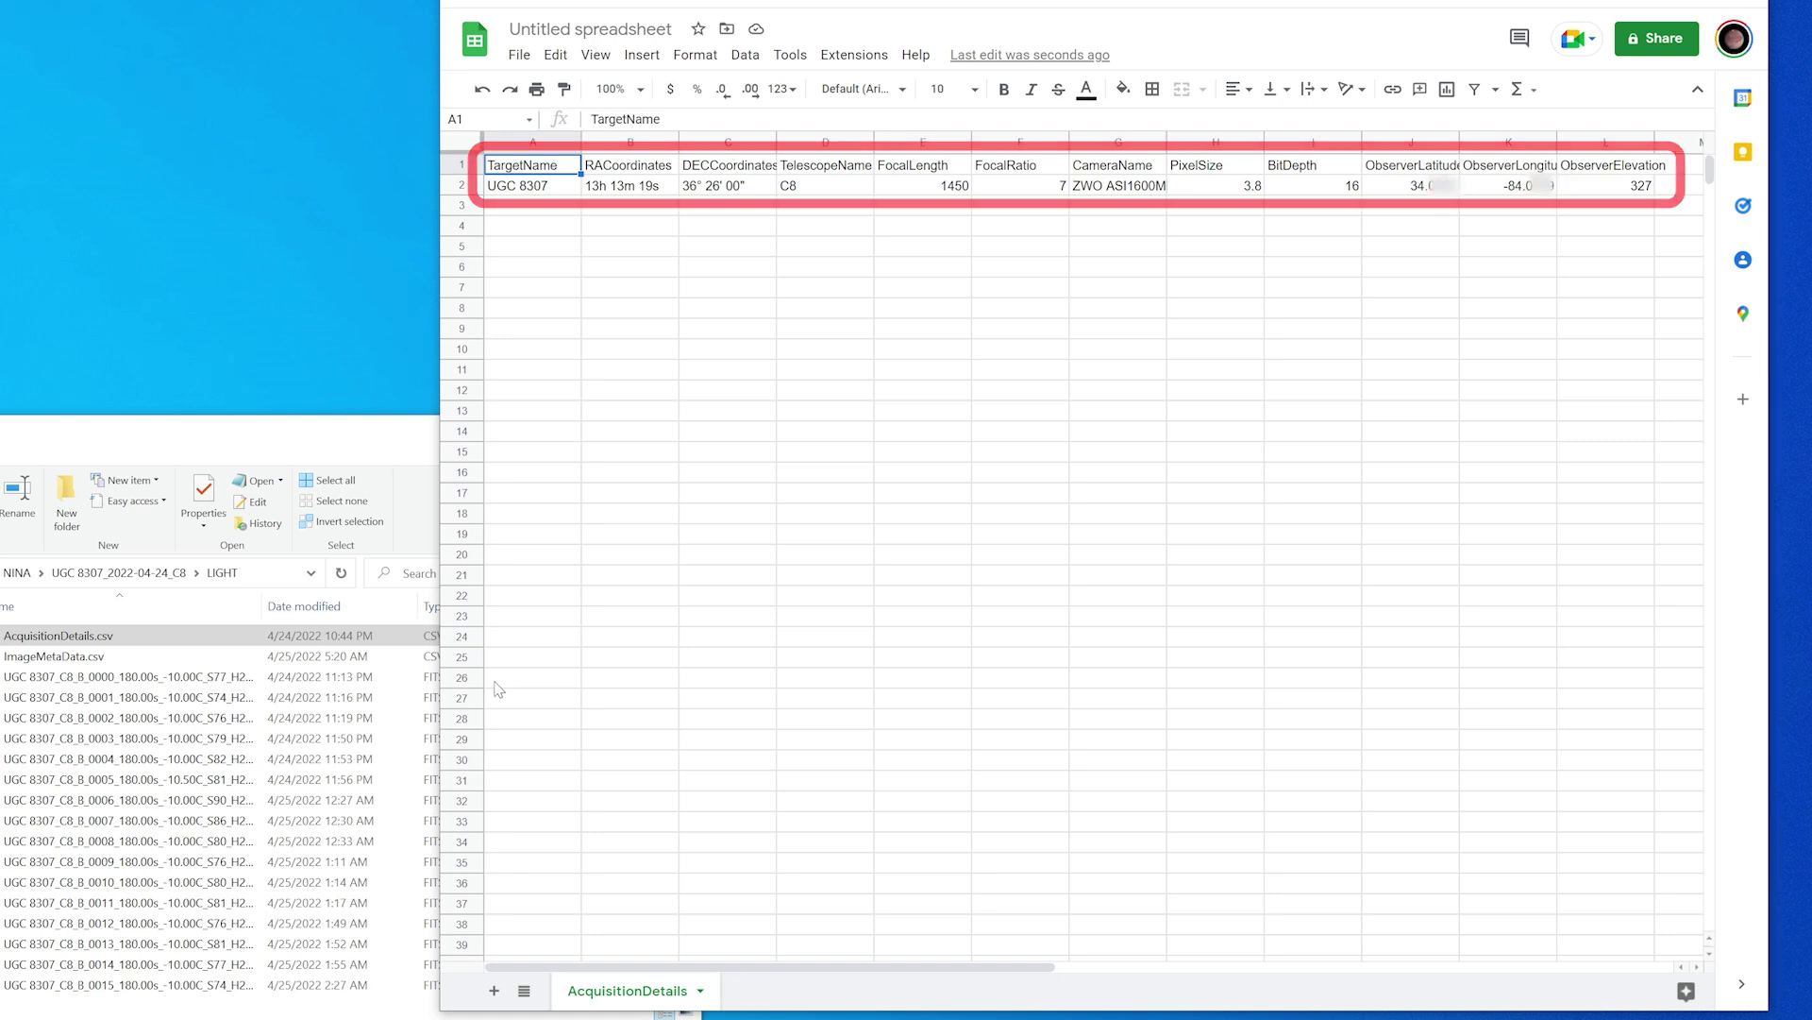
Upload ImageMetaData.csv and import it with Insert new sheet(s) as a separate sheet.
click(28, 659)
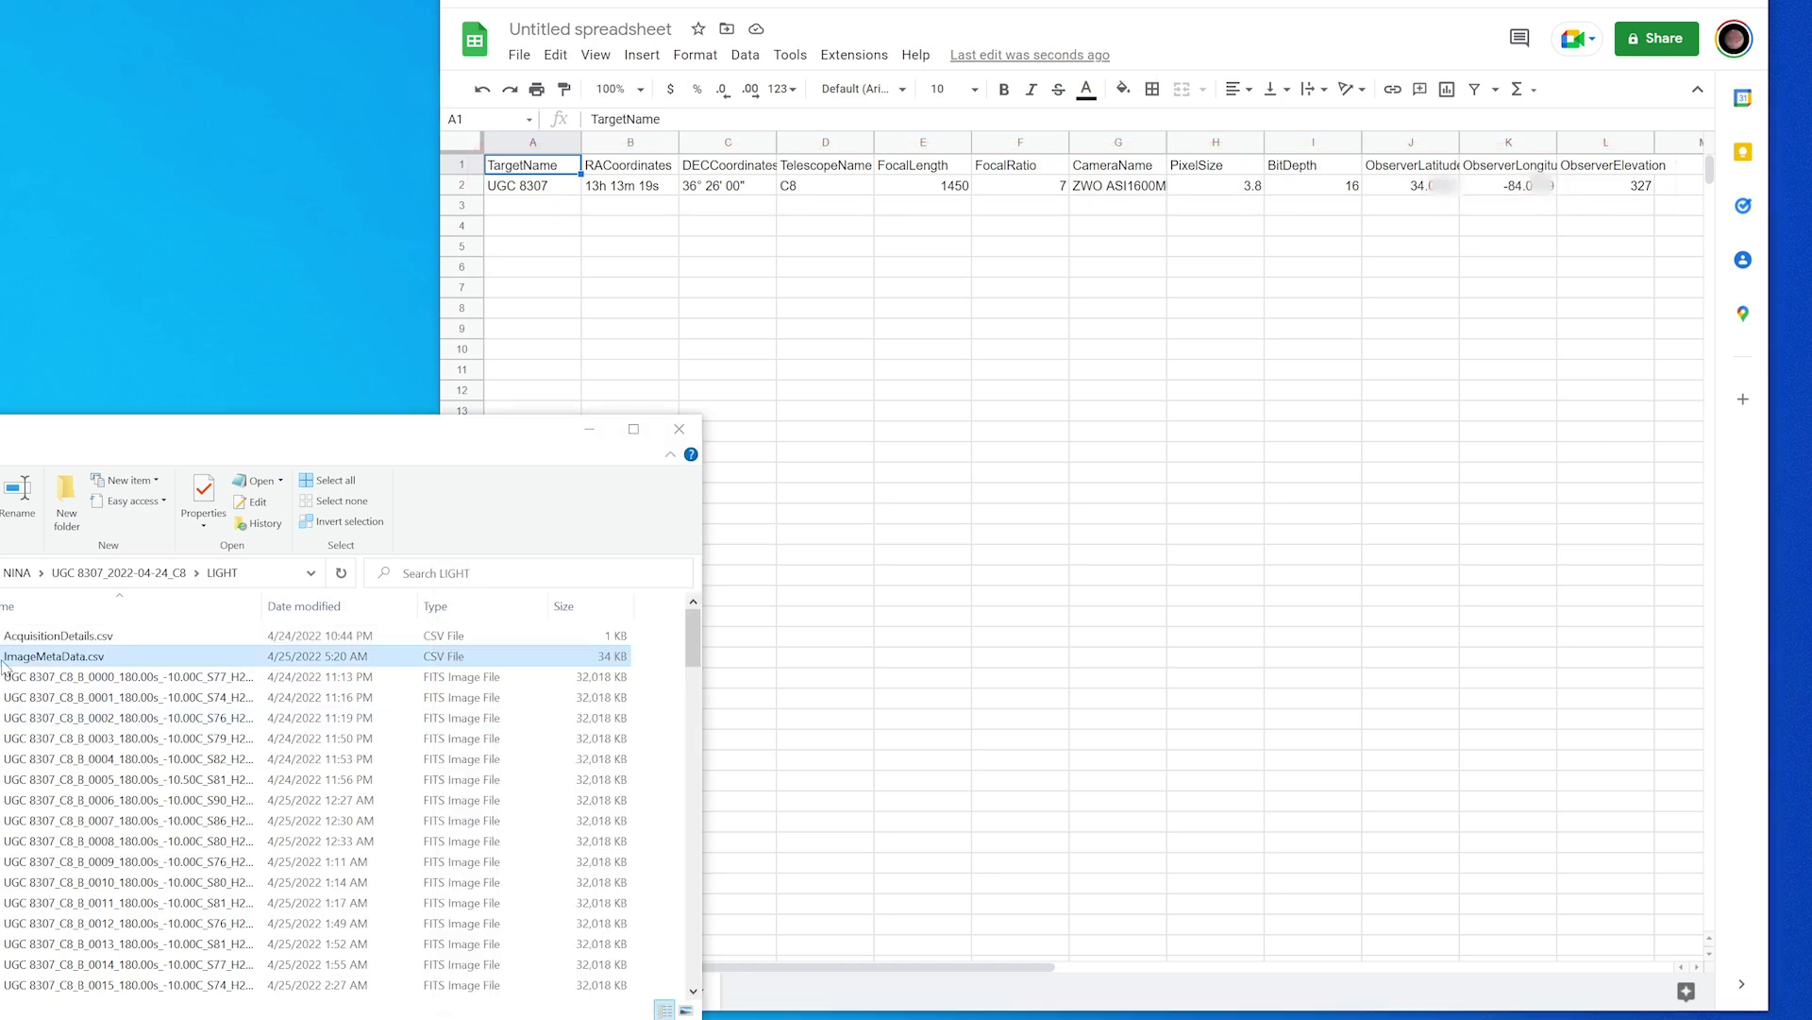
click(521, 59)
click(521, 57)
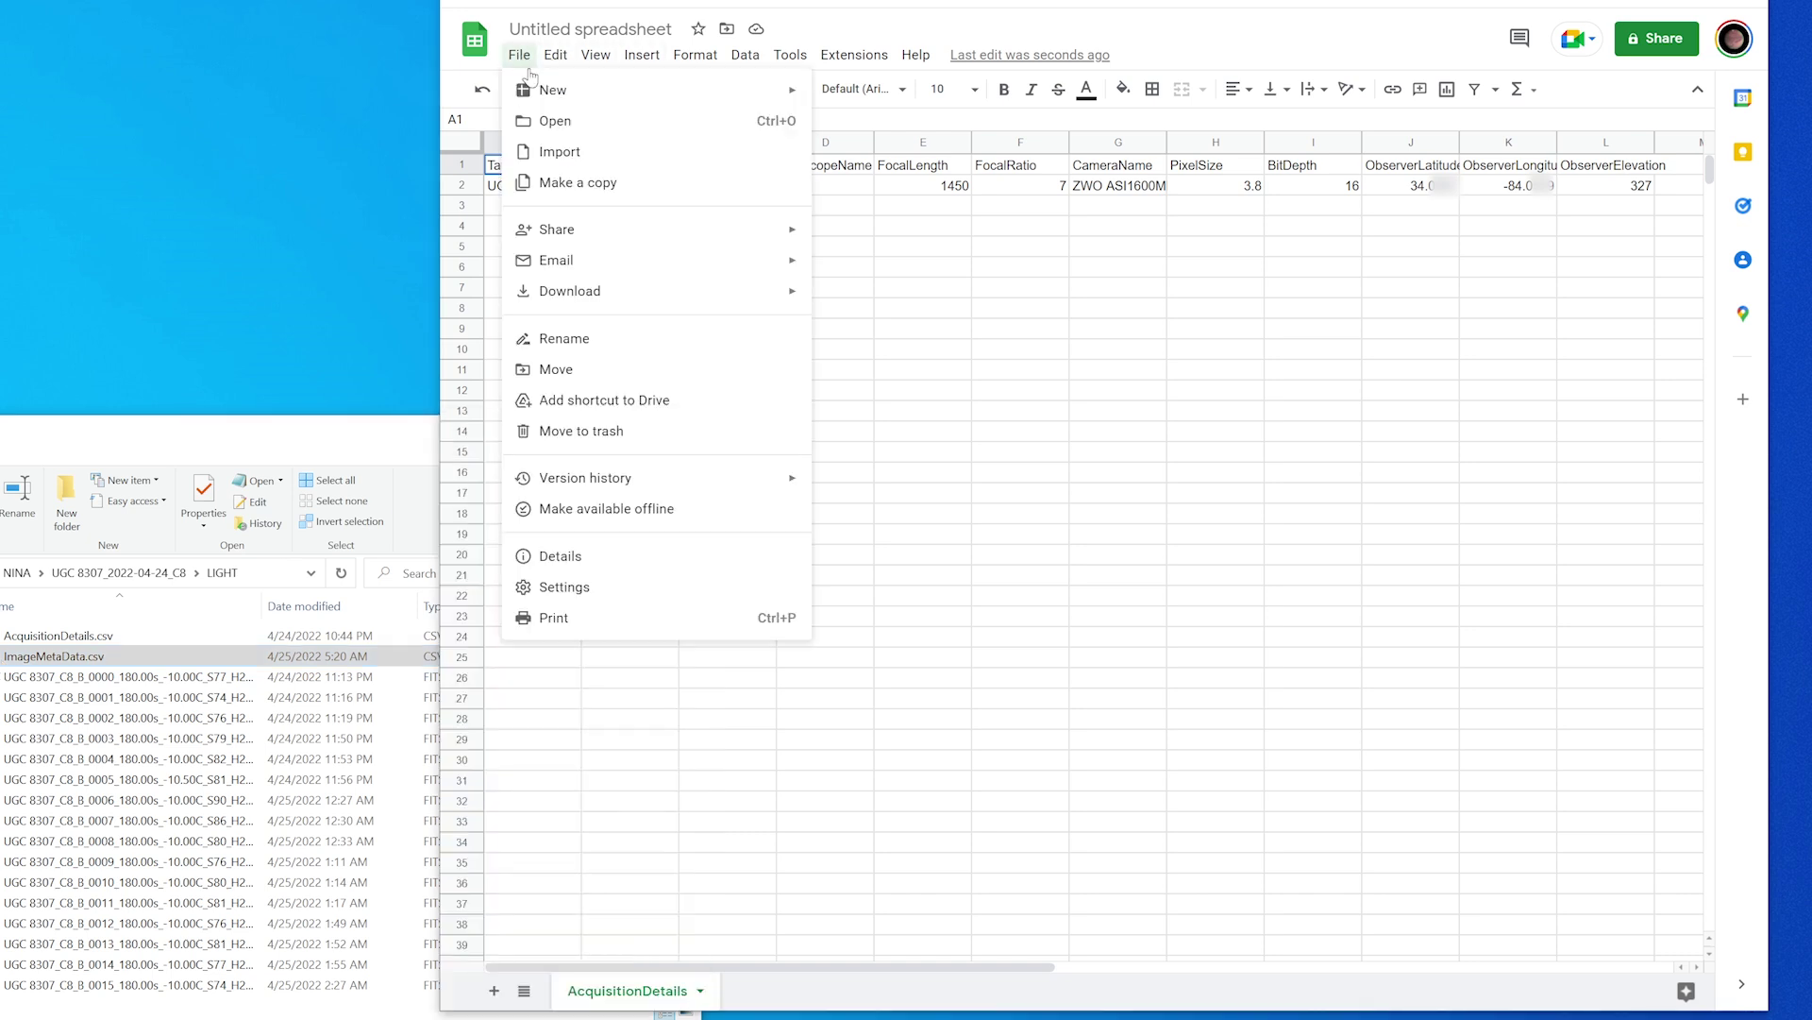
click(546, 149)
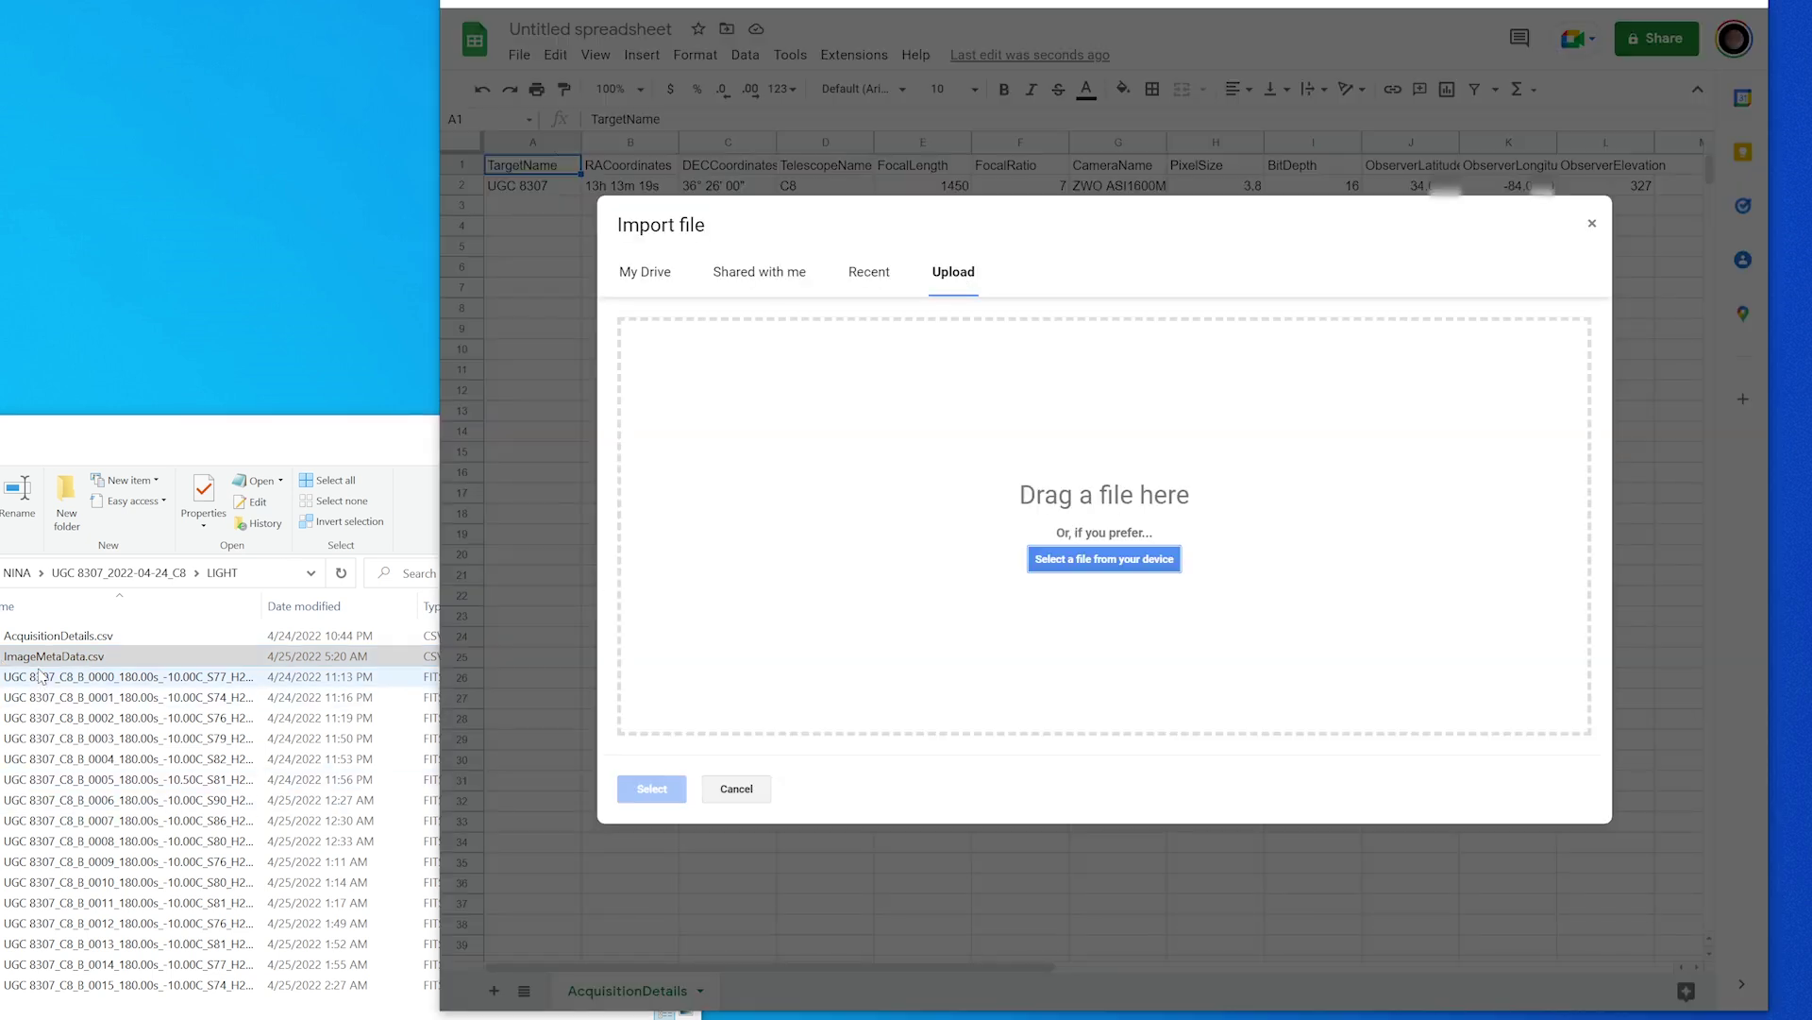
drag(57, 656, 960, 579)
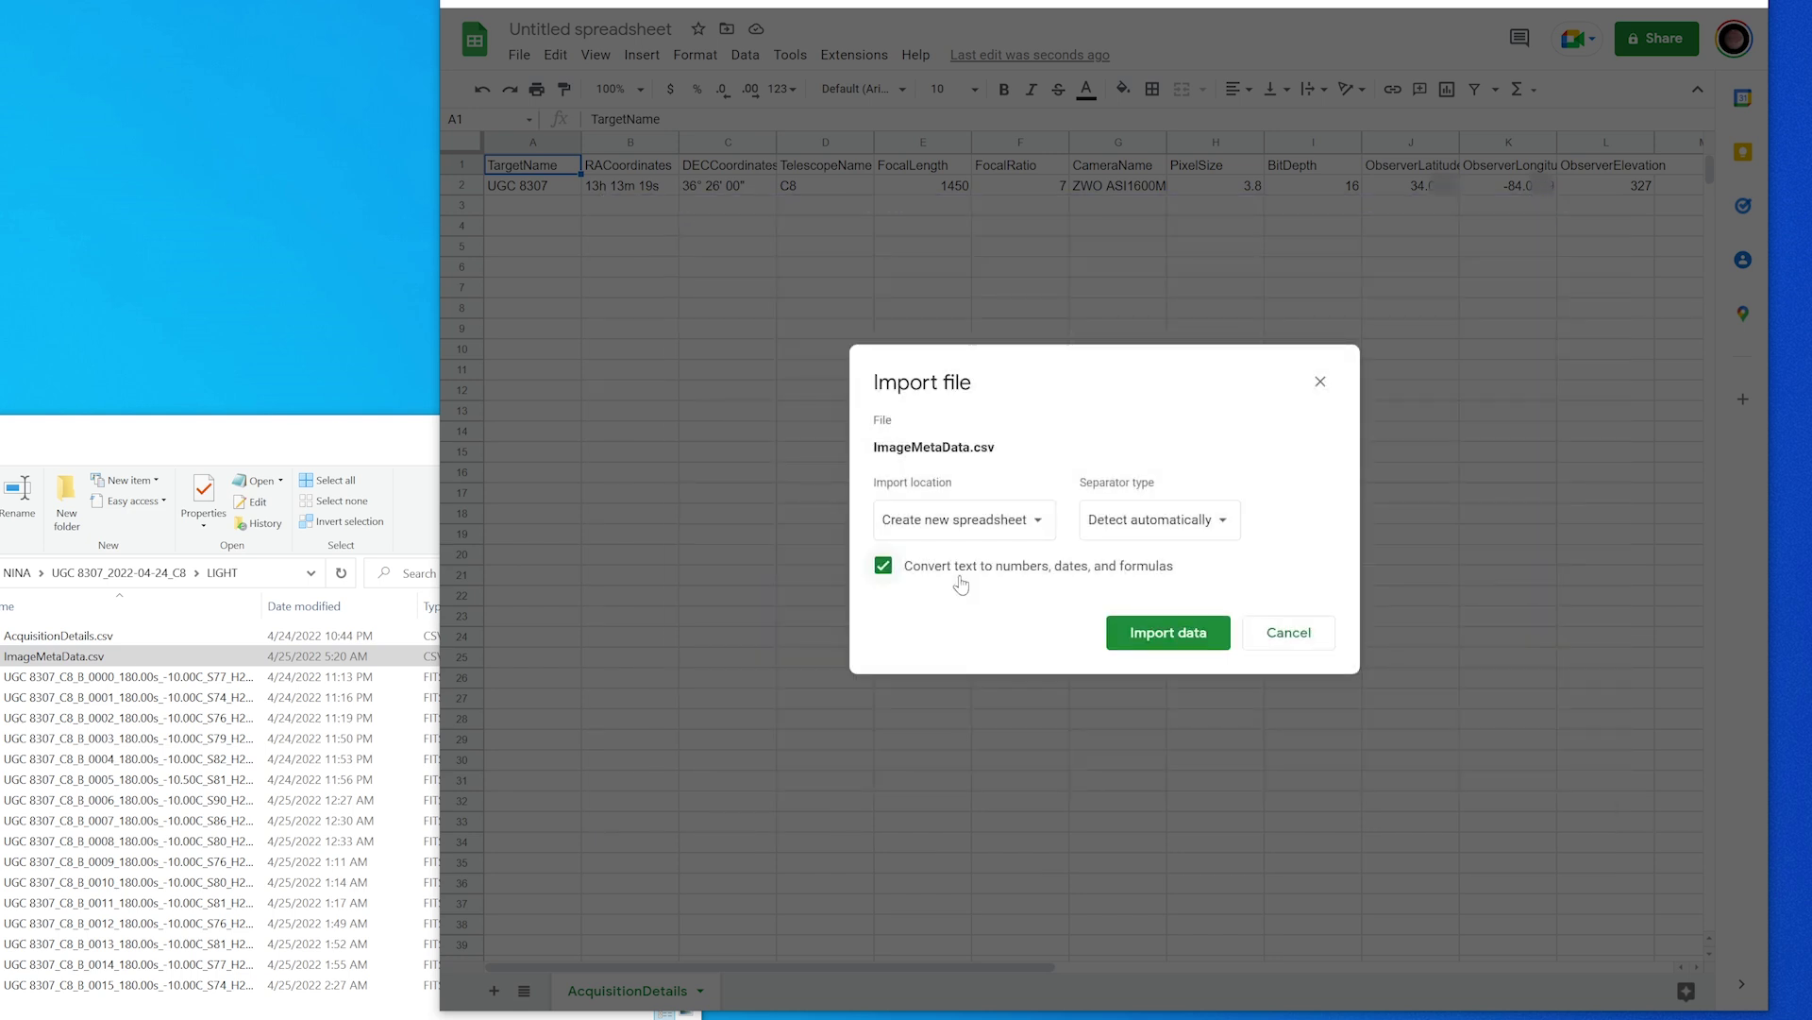
click(986, 531)
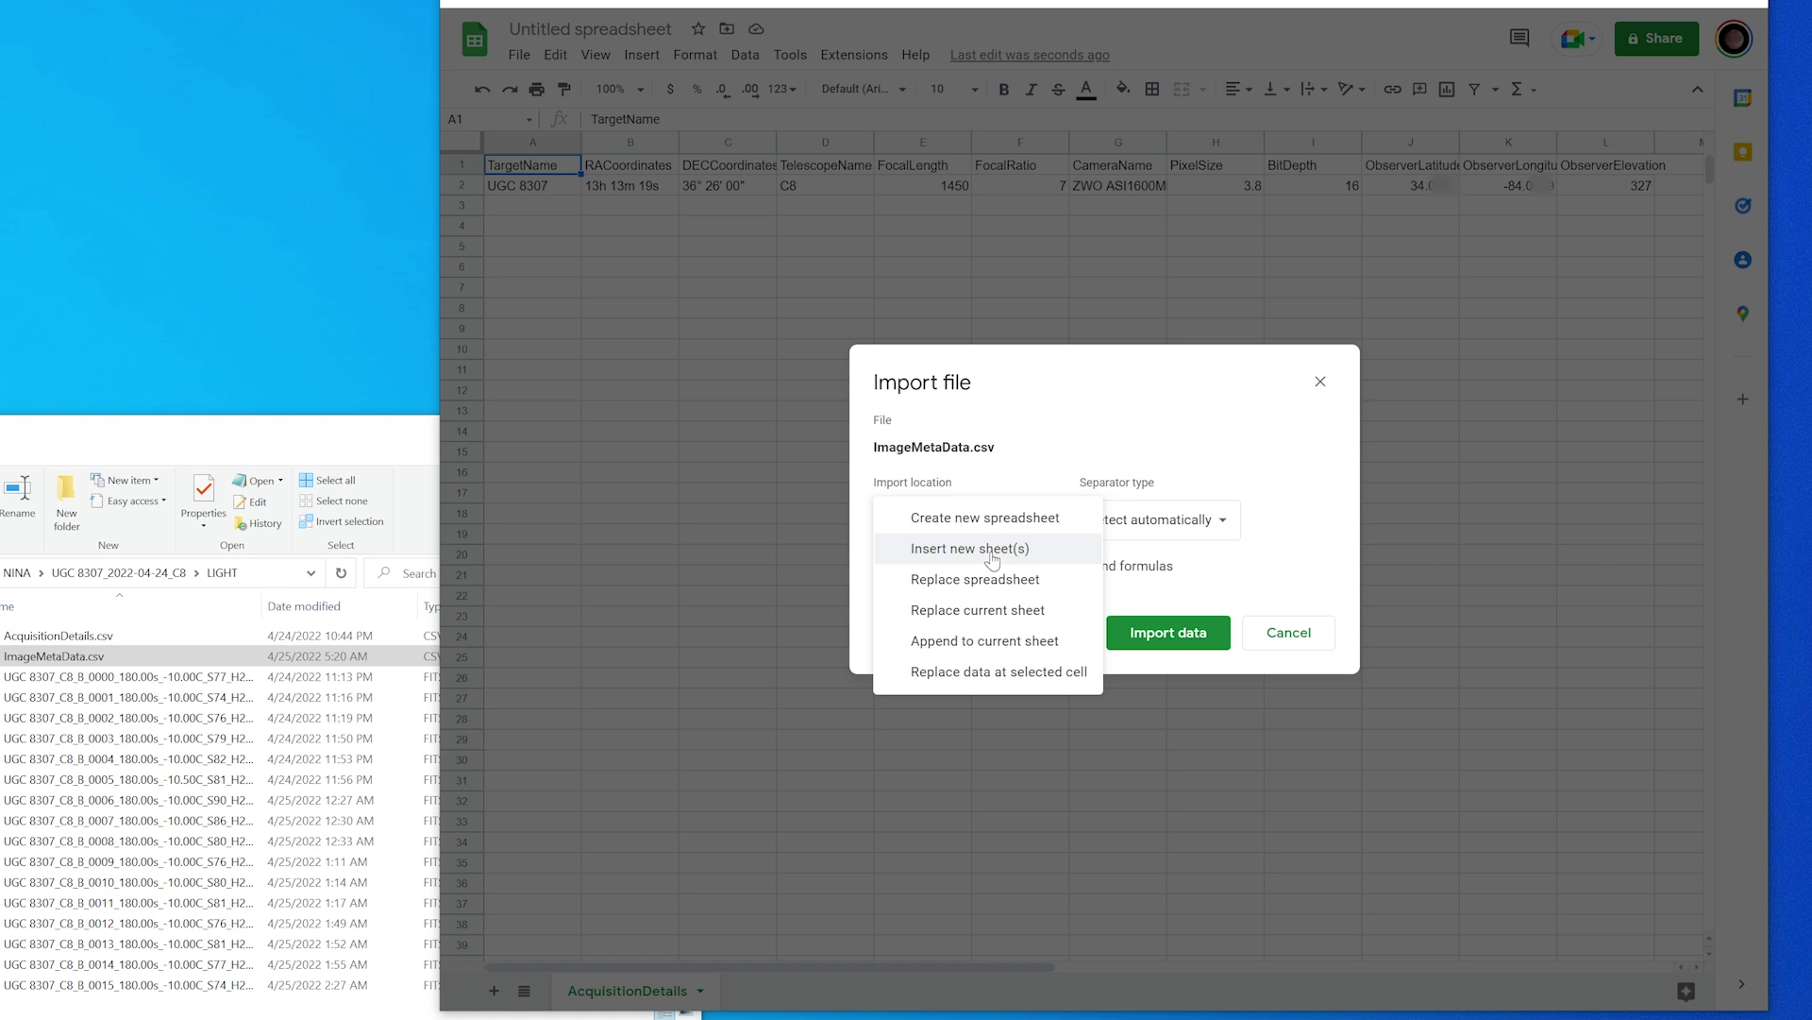
click(992, 554)
click(1157, 634)
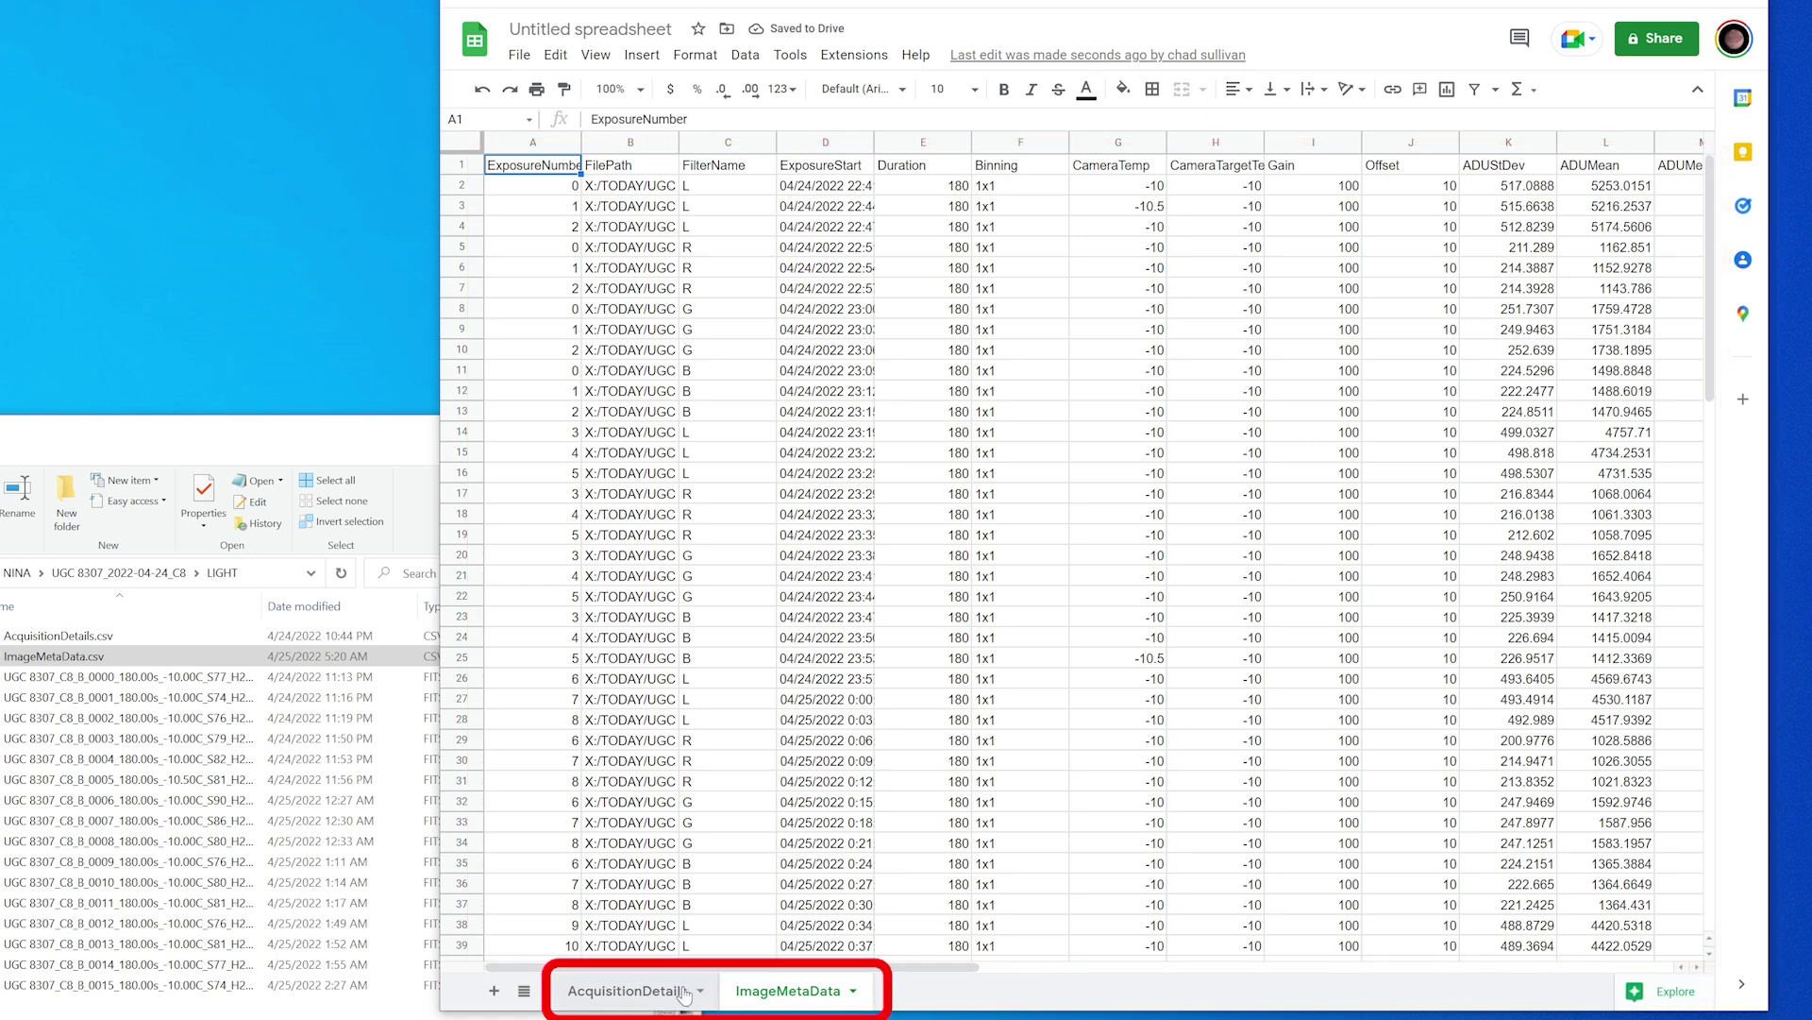
Widen column B to show full file paths and zoom the ImageMetaData sheet to 75%.
click(627, 990)
click(788, 991)
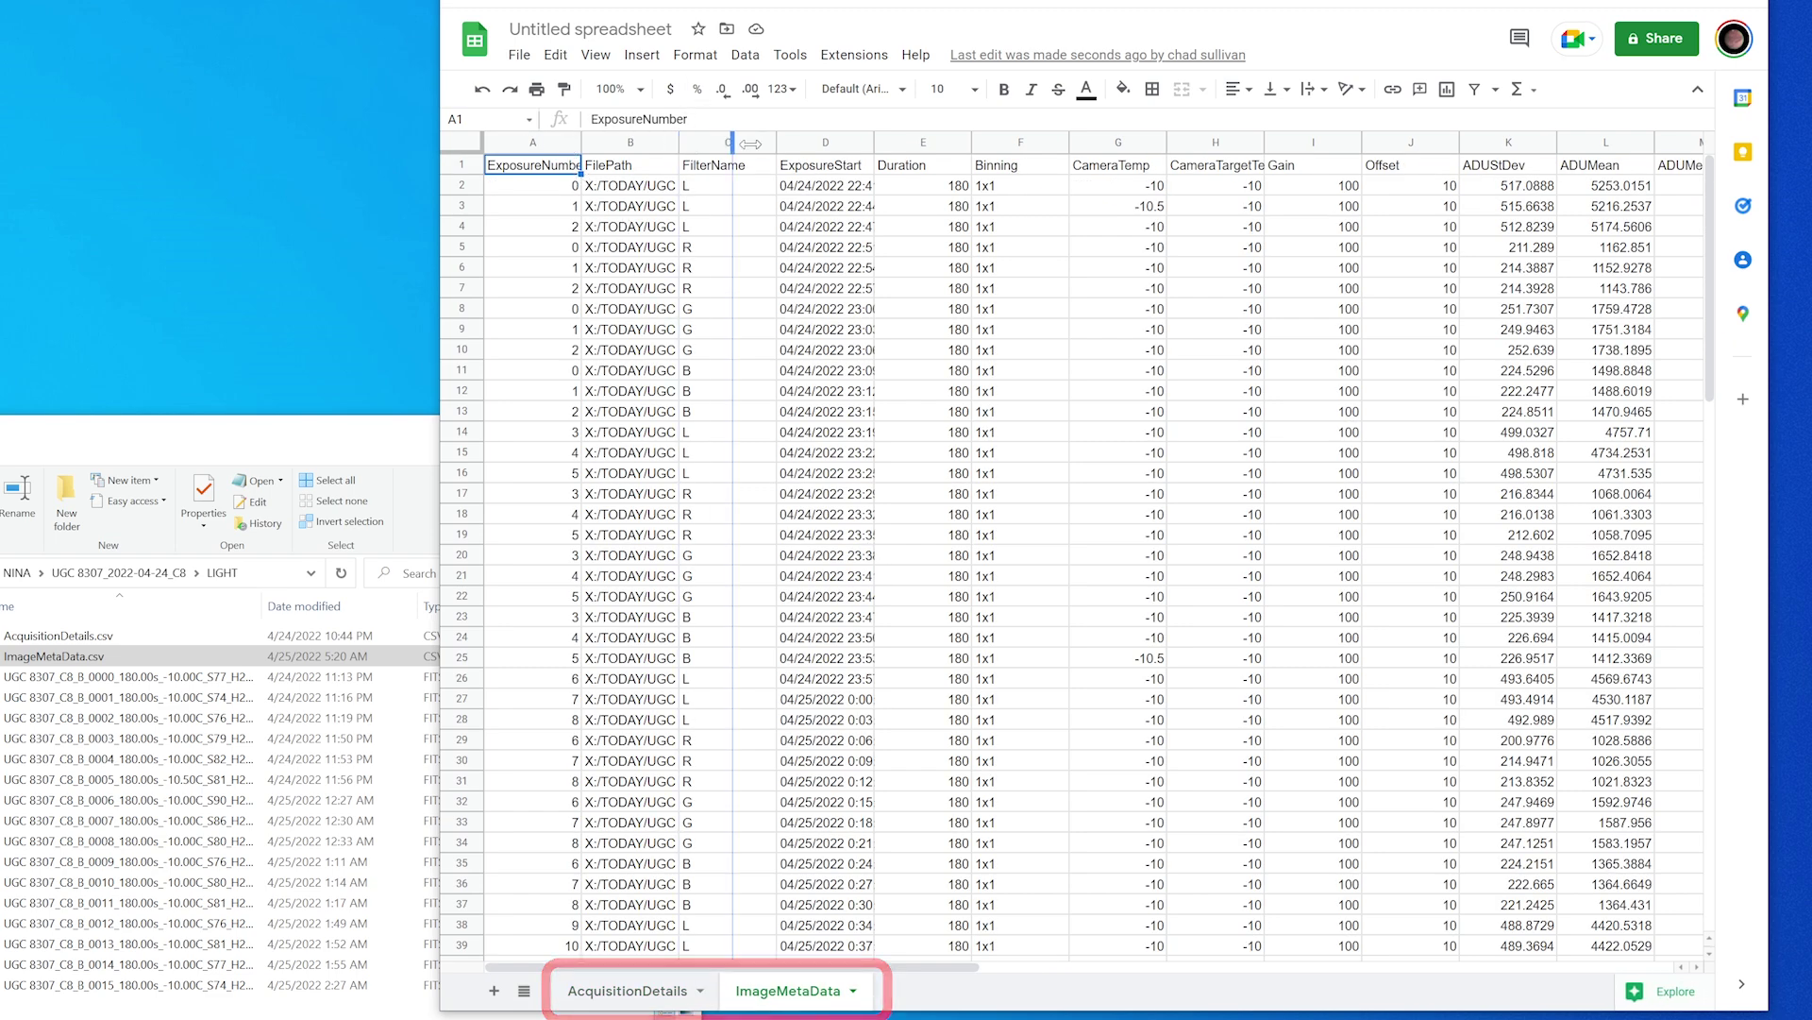
mouse_move(678, 142)
mouse_down()
mouse_move(1437, 140)
mouse_move(678, 140)
mouse_up()
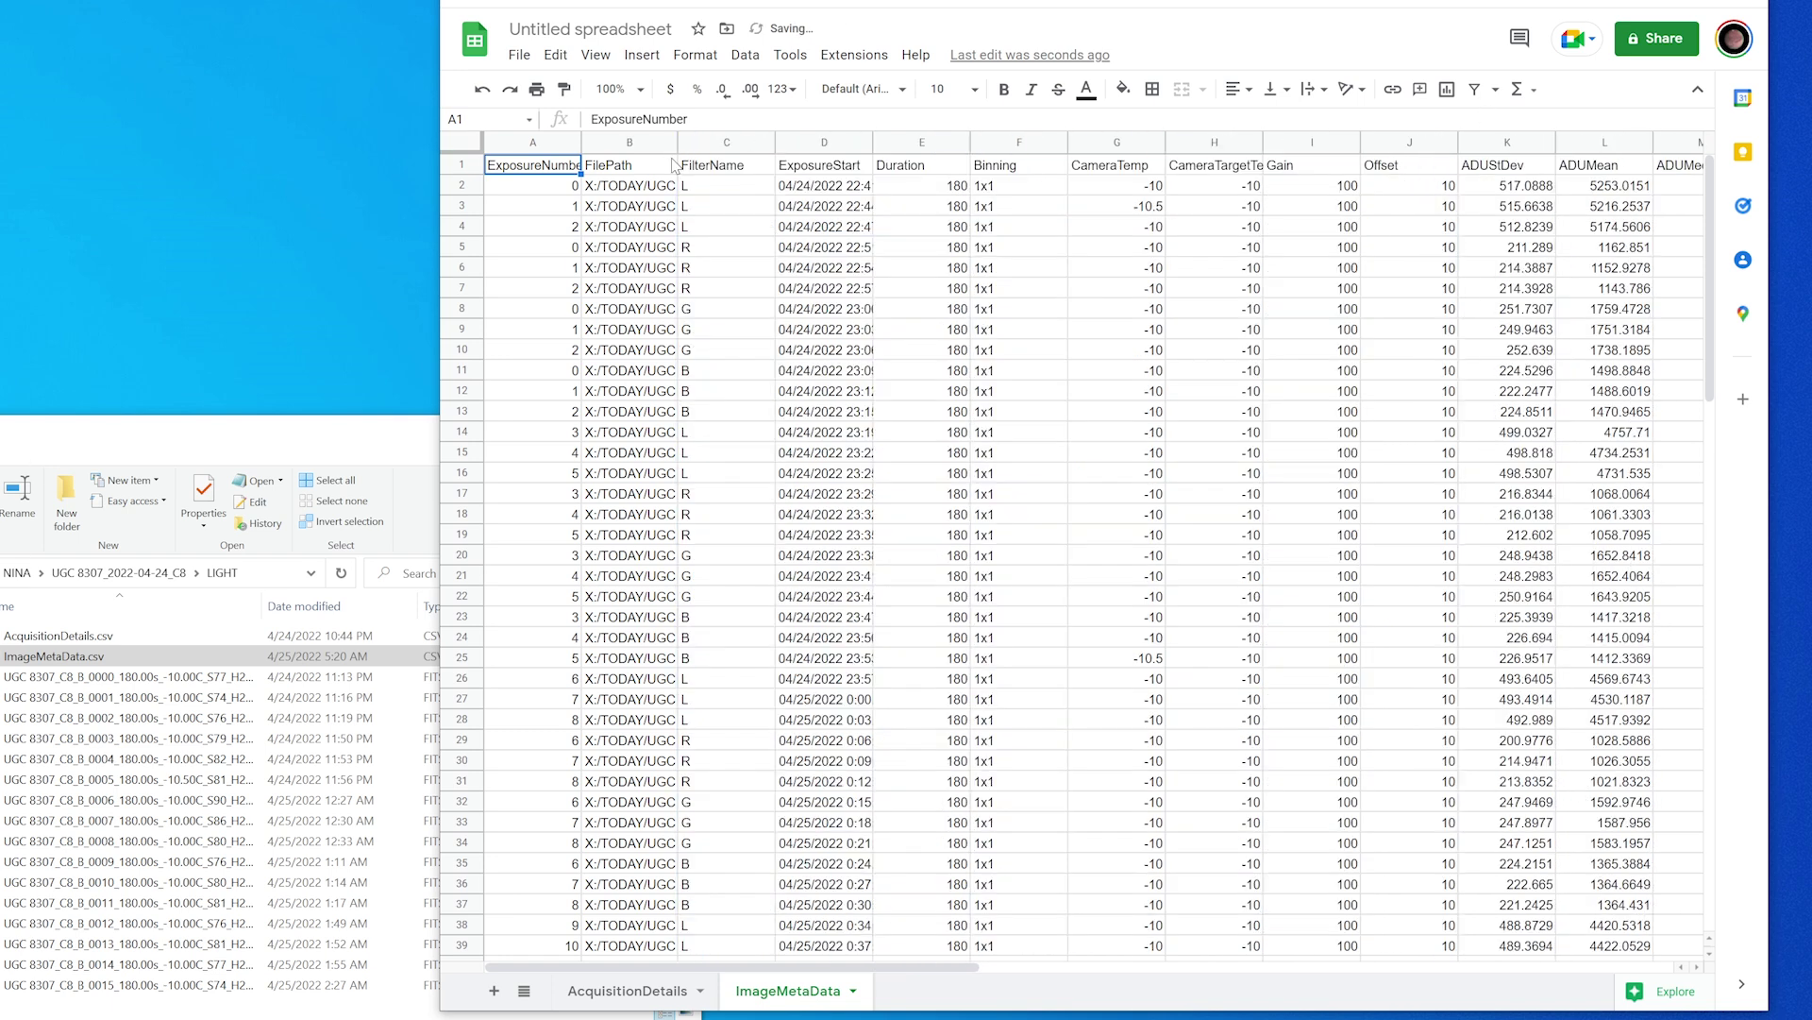
click(632, 89)
click(635, 158)
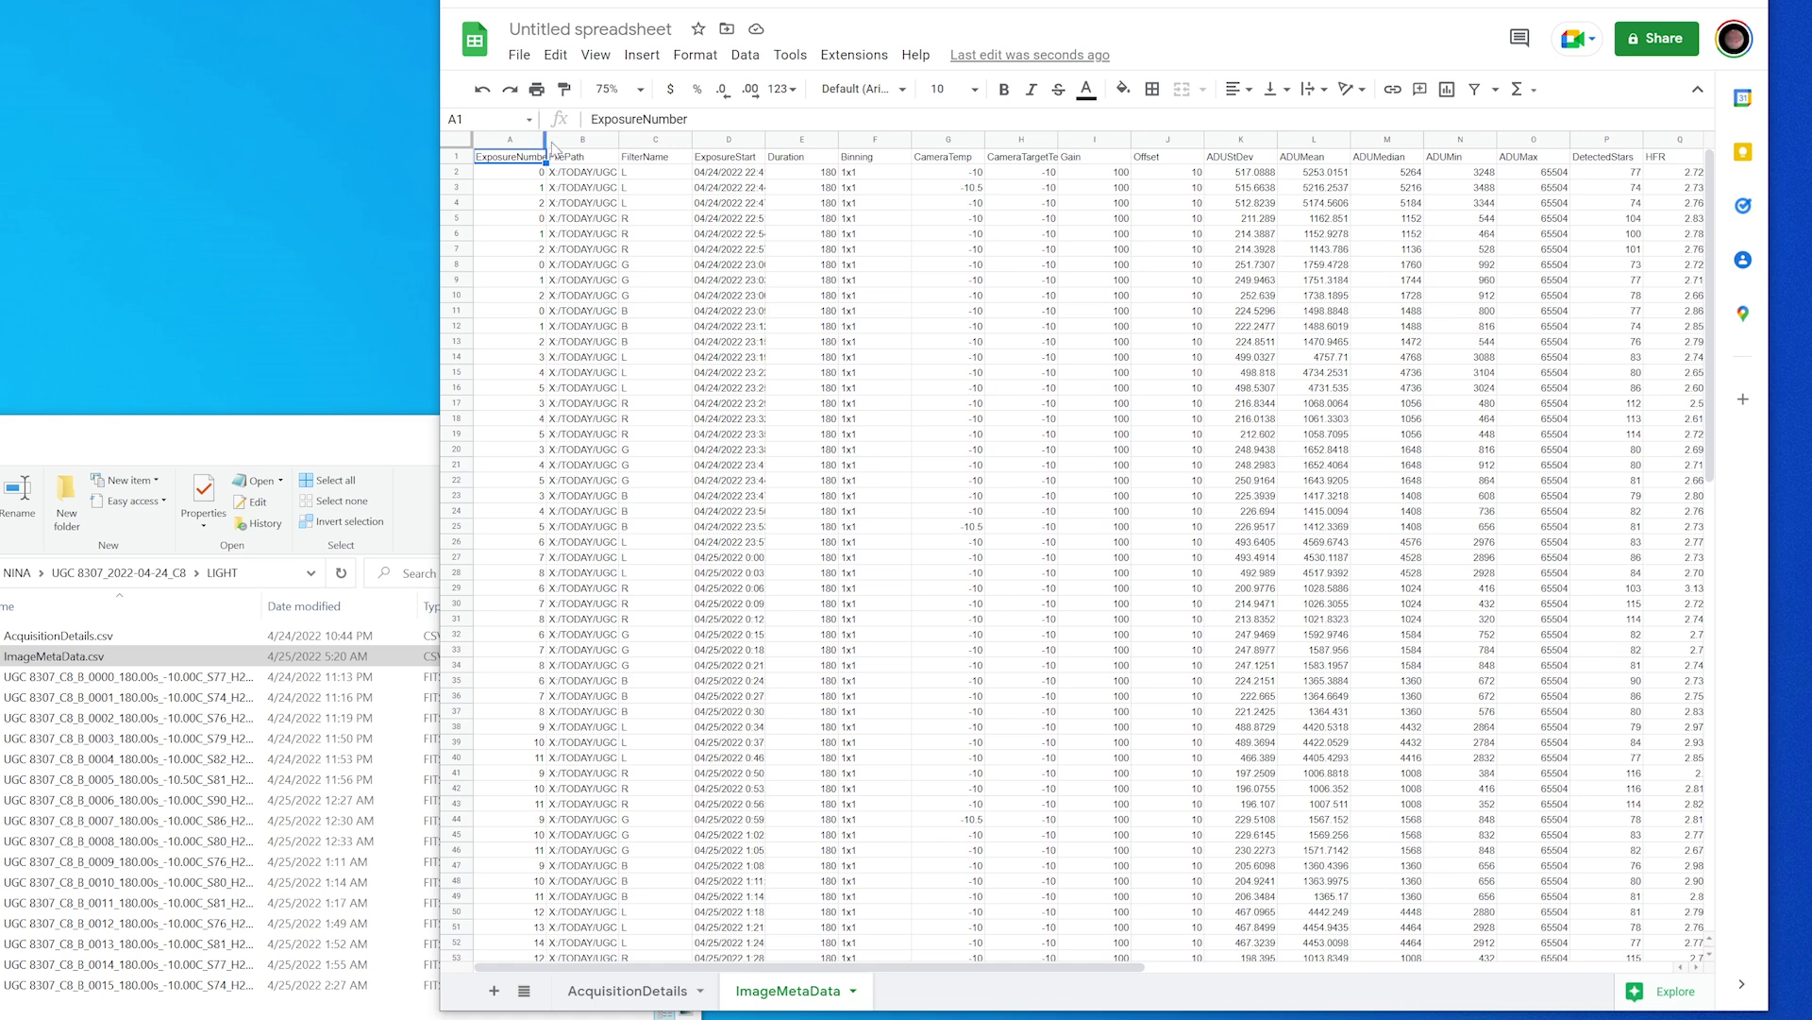
Auto-fit column C to its FilterName header, select Duration, and scroll right to PierSide.
double_click(692, 142)
click(769, 139)
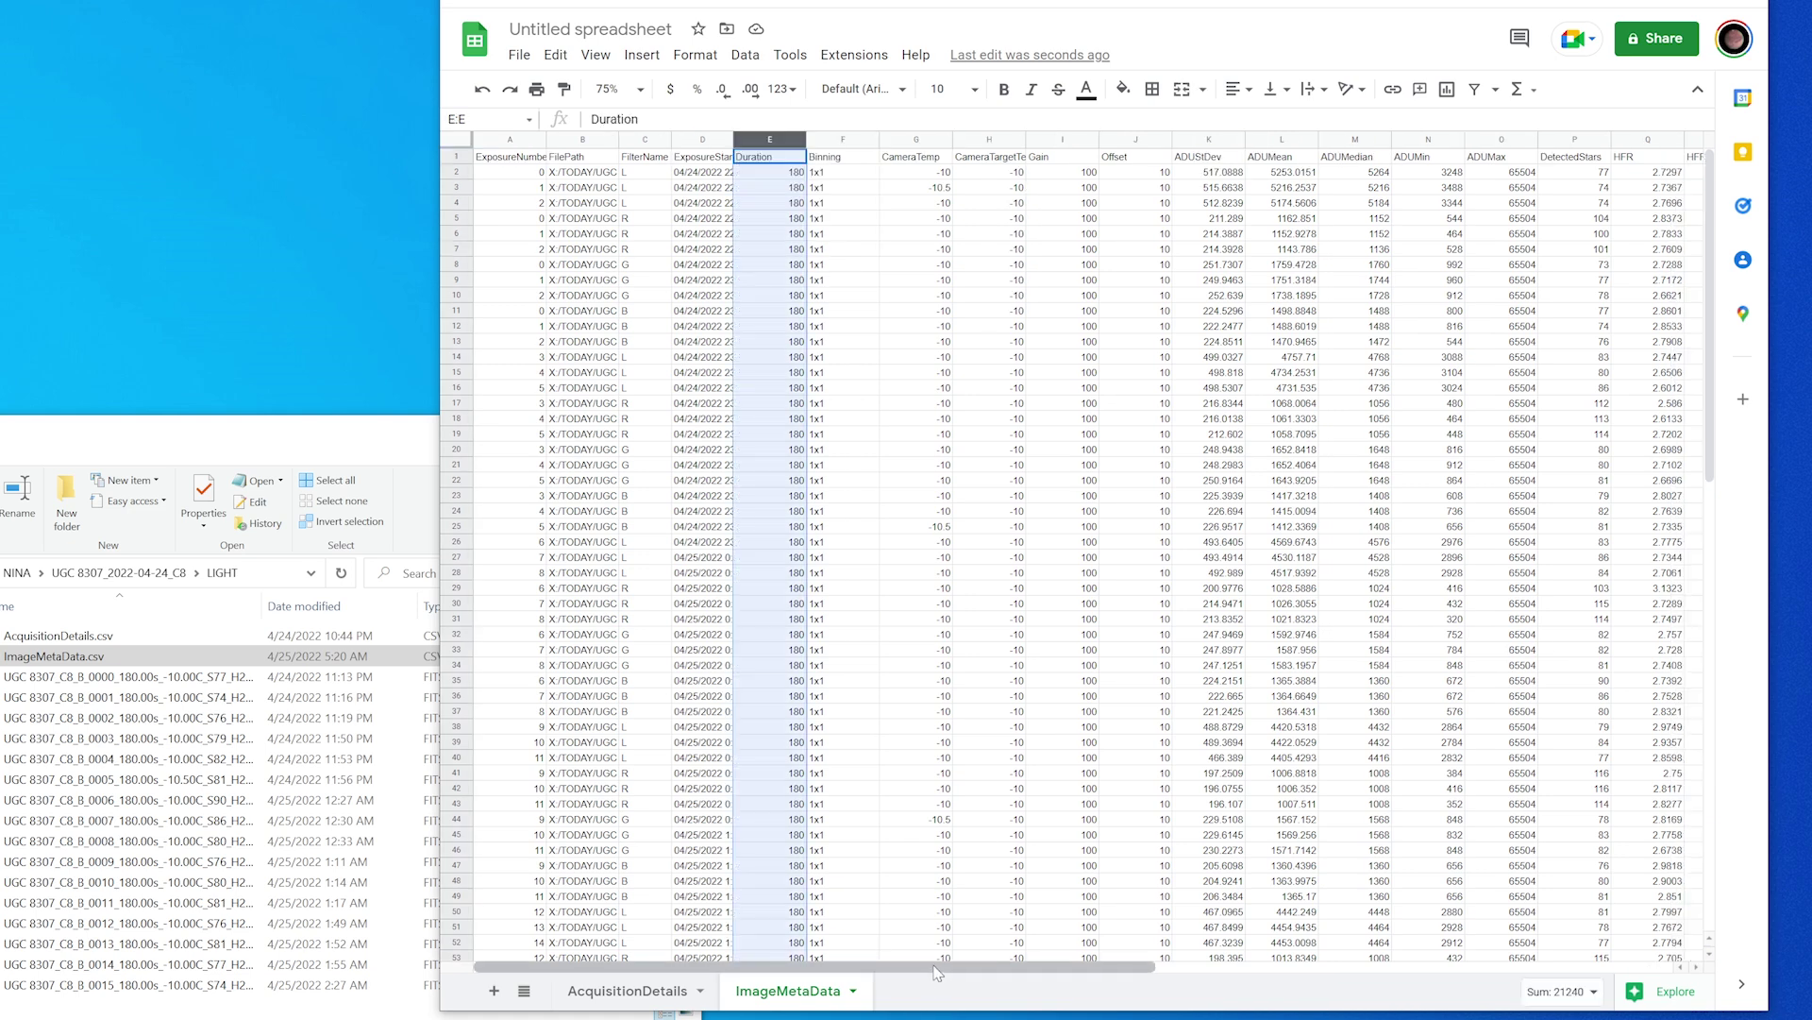
drag(938, 972, 1091, 963)
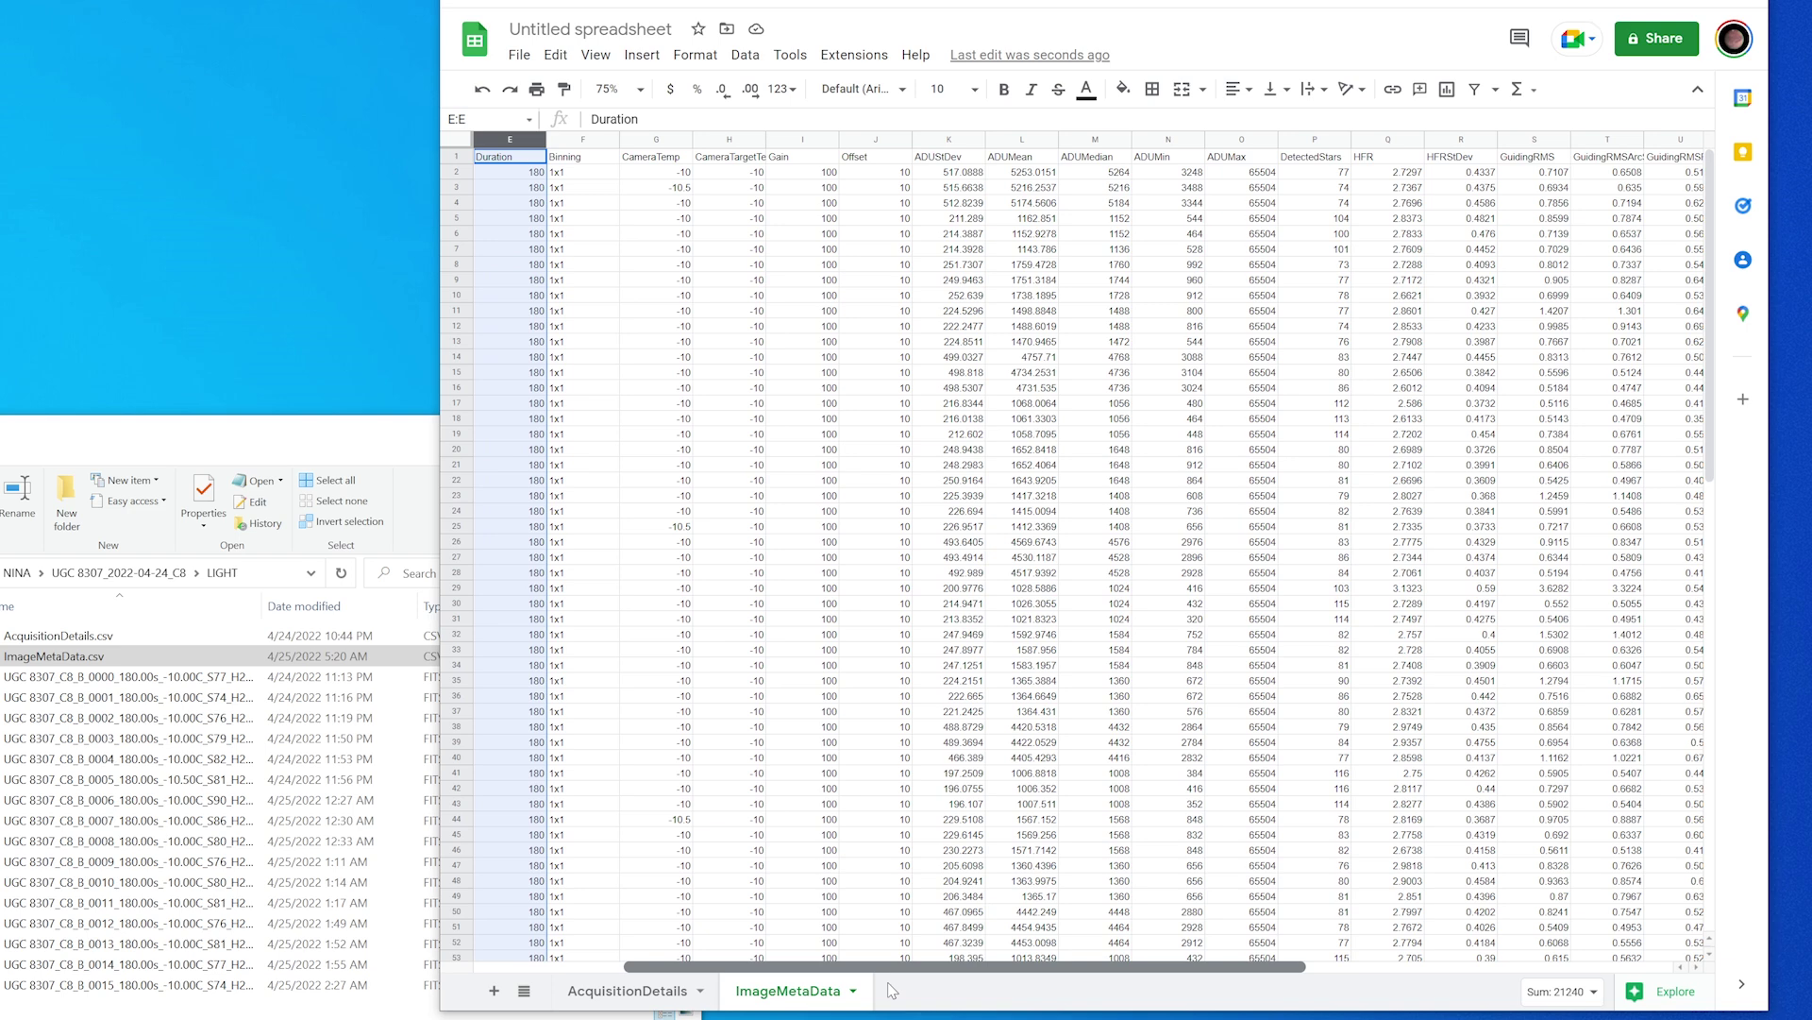
drag(904, 967, 1443, 780)
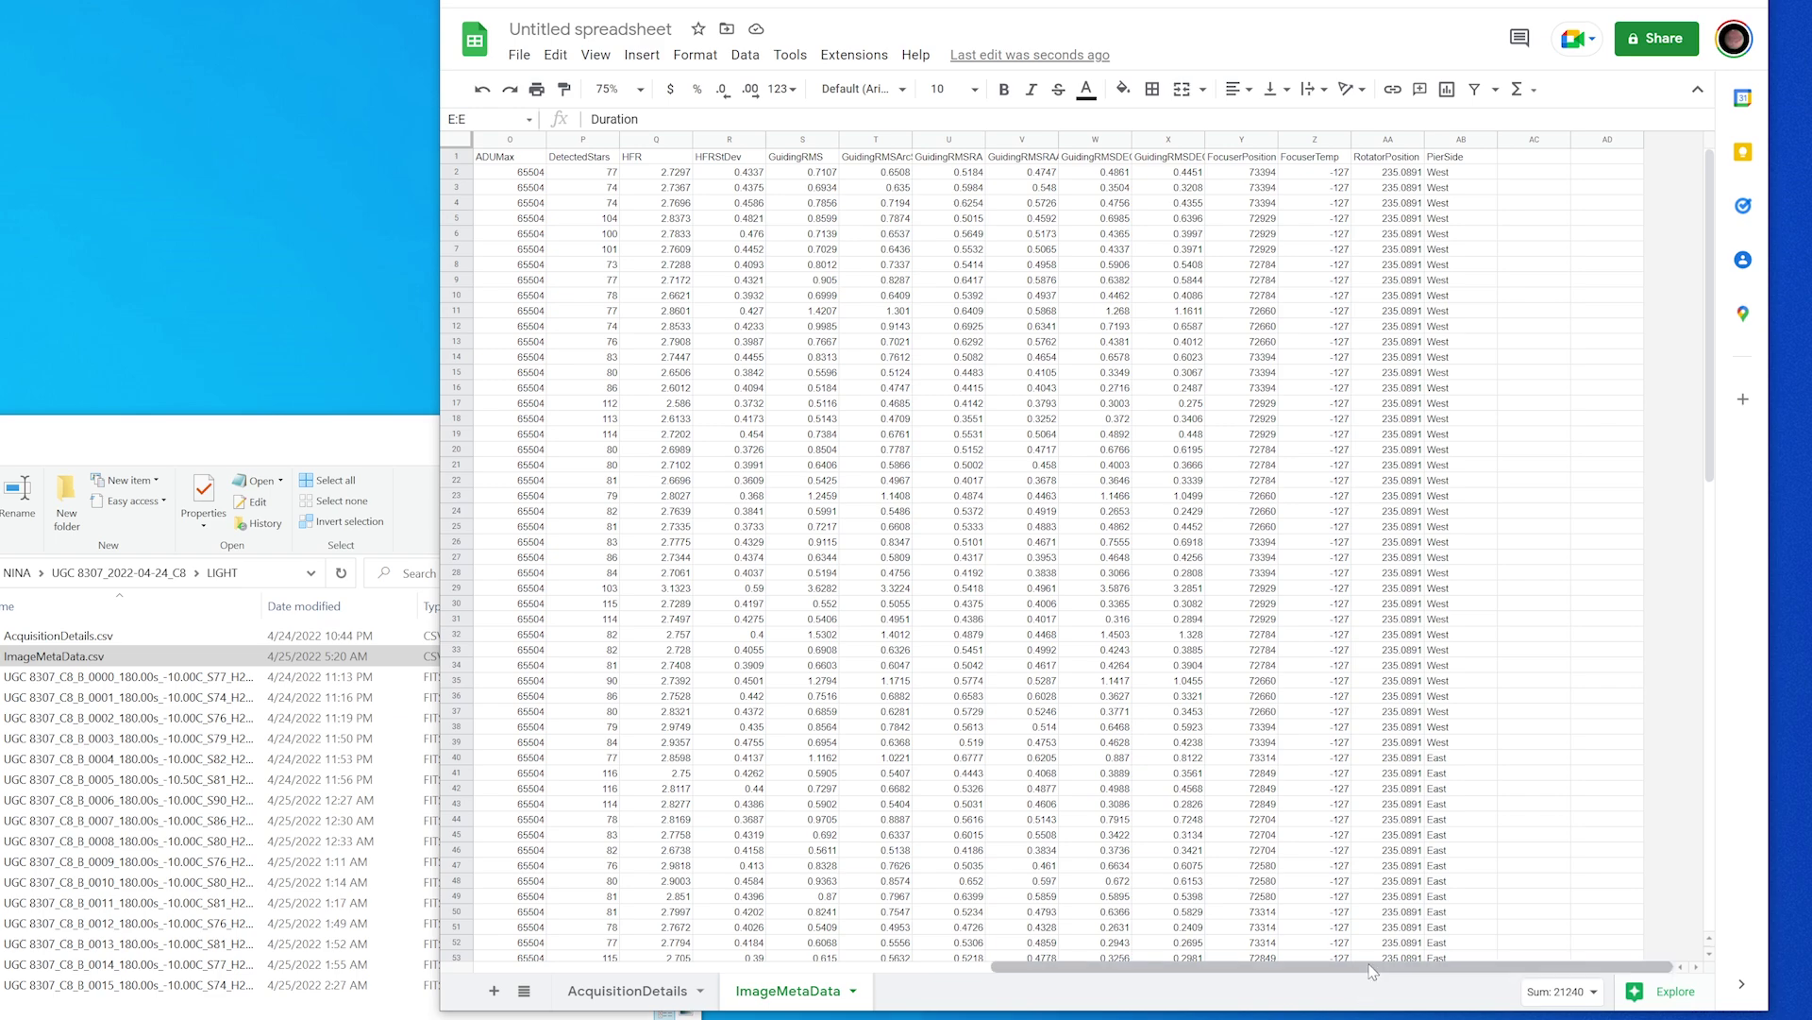
drag(1371, 970, 663, 965)
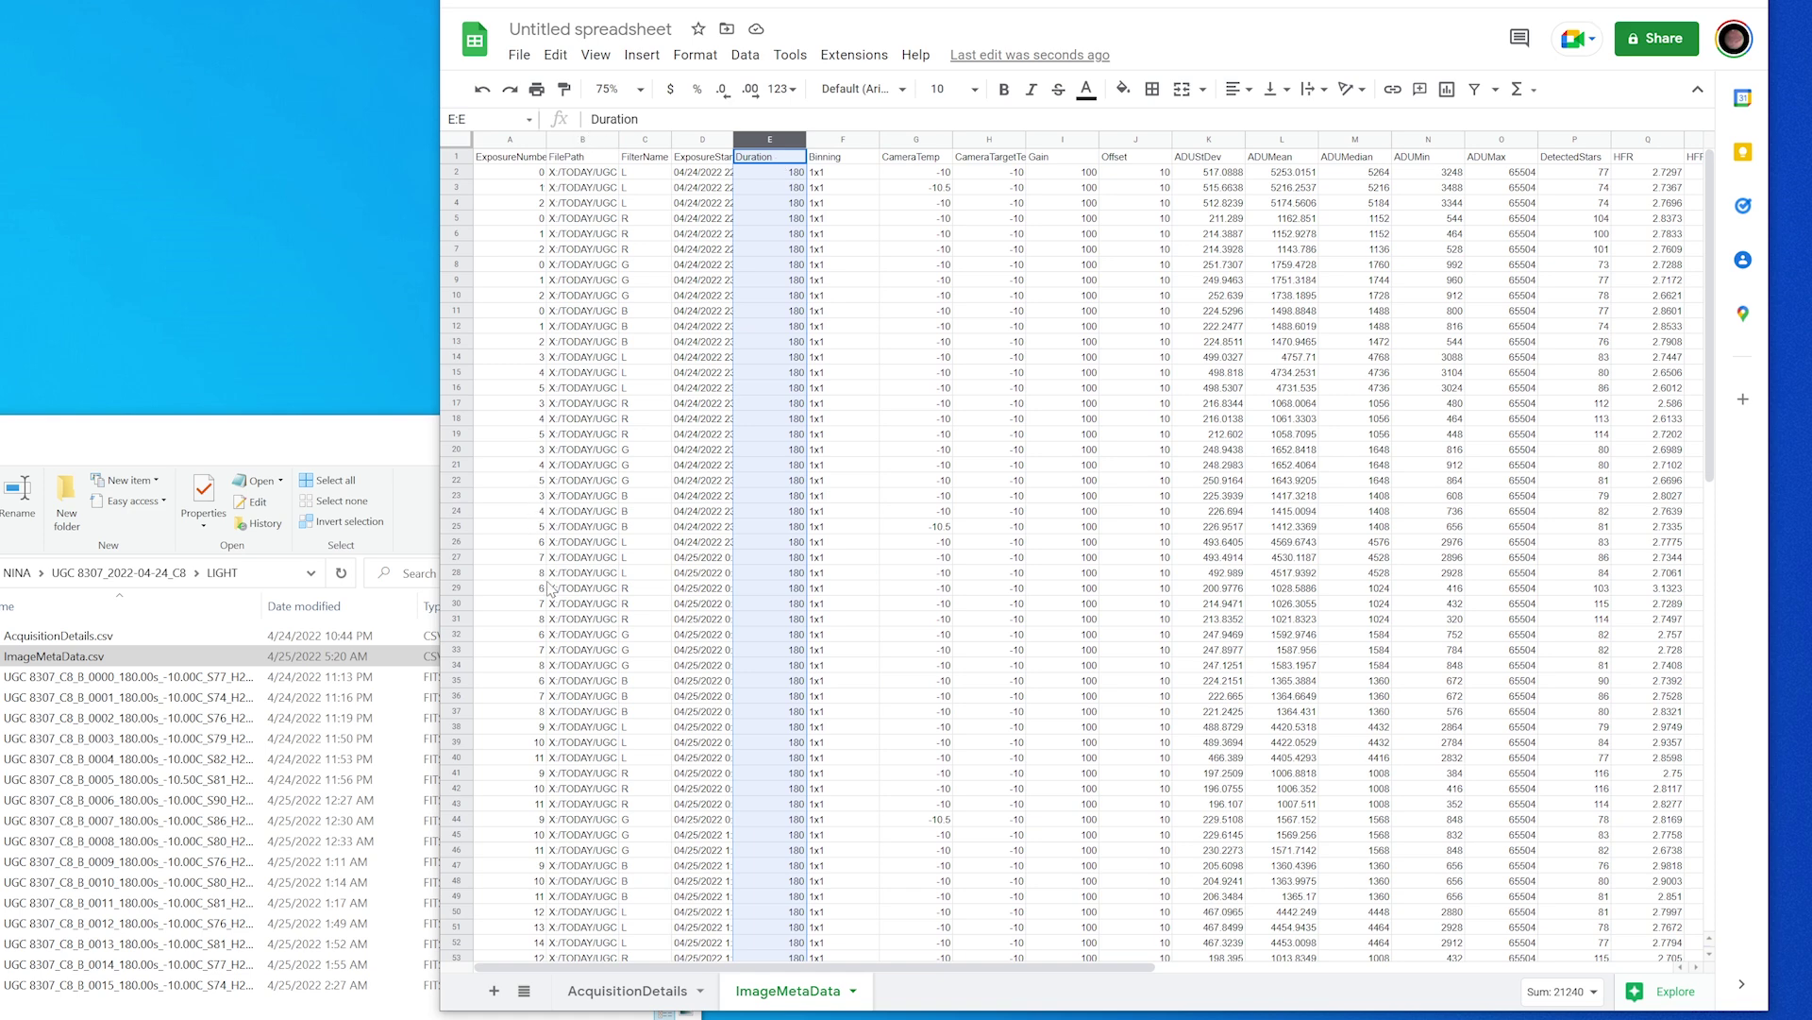
Create a filter view over the whole ImageMetaData sheet and name it L.
click(462, 144)
click(745, 56)
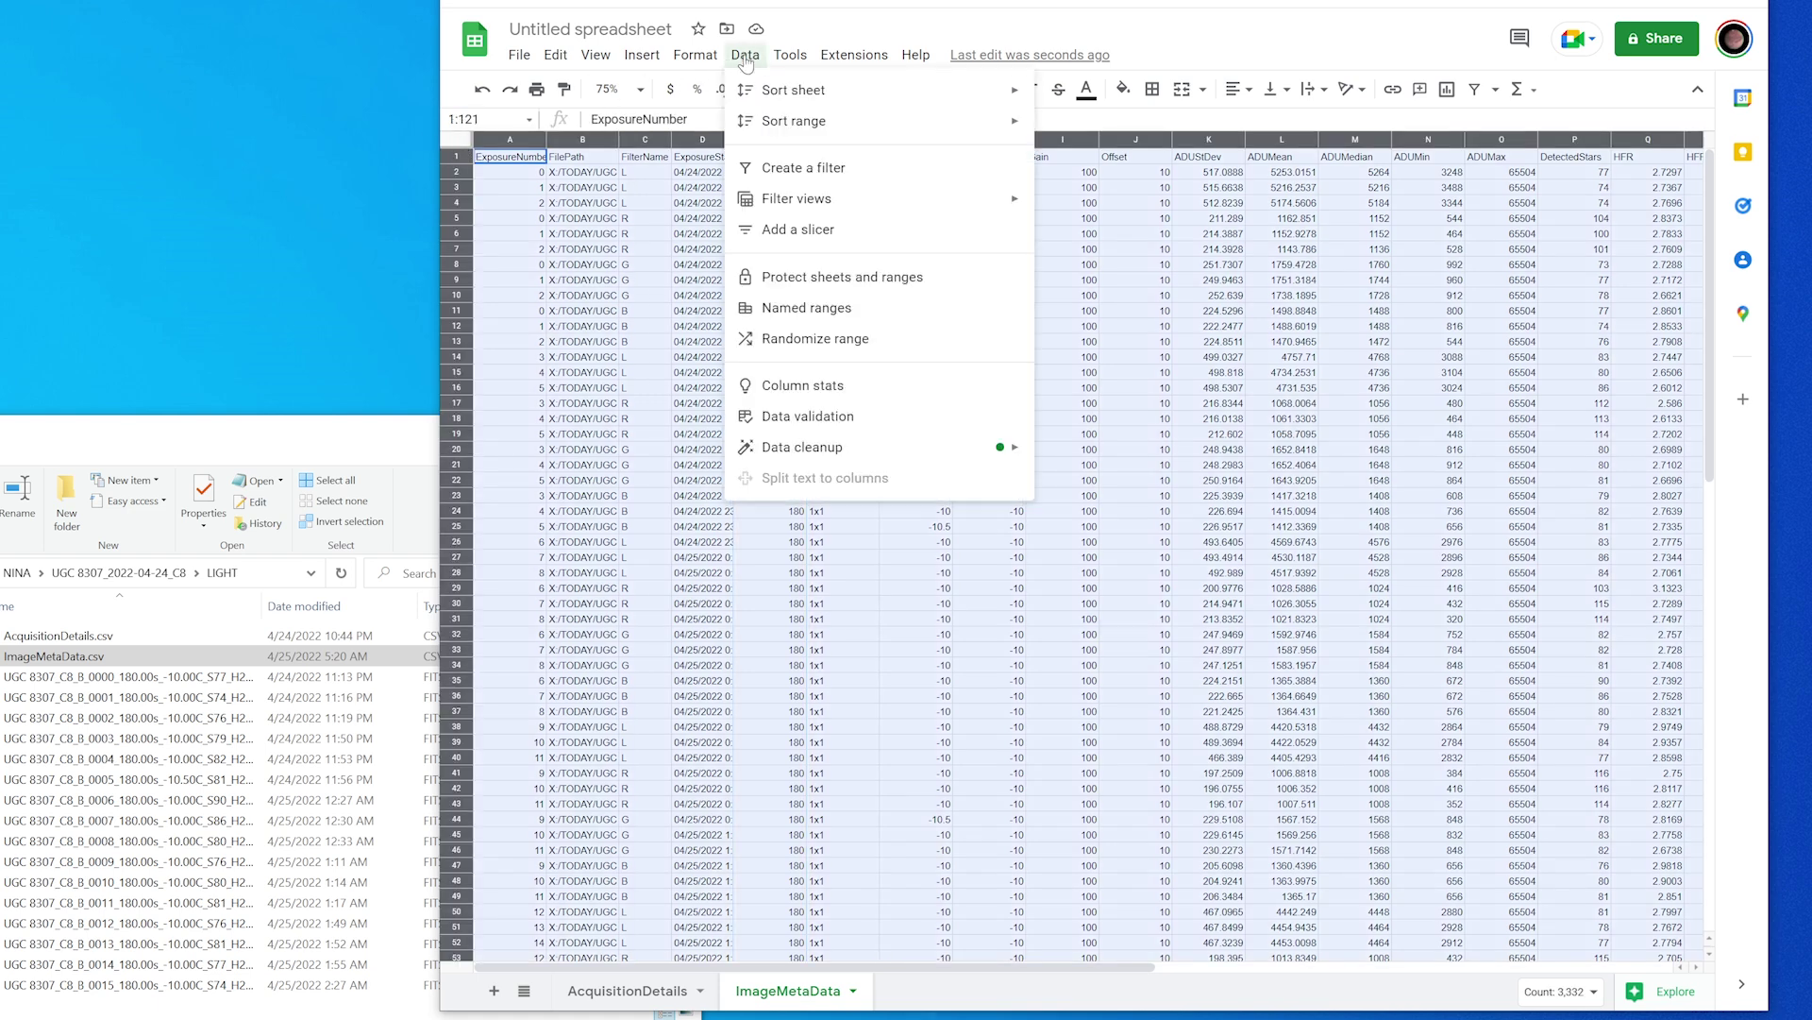
mouse_move(800, 100)
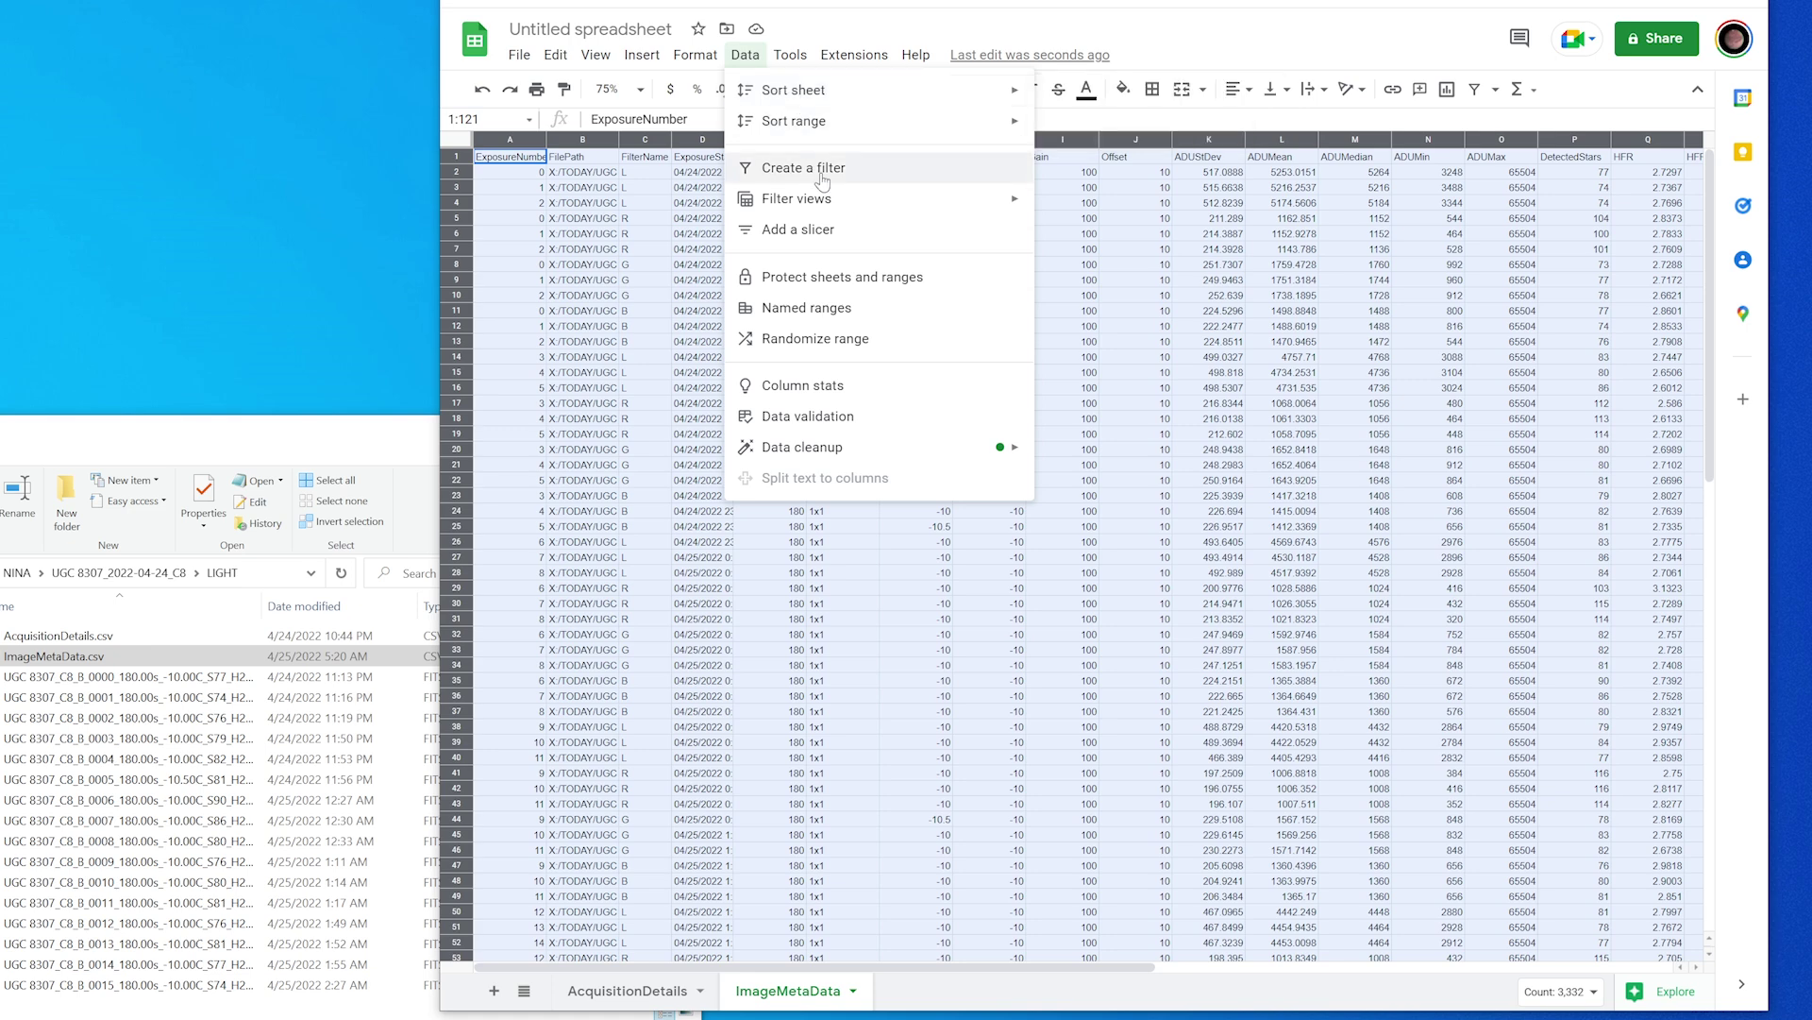
click(1133, 208)
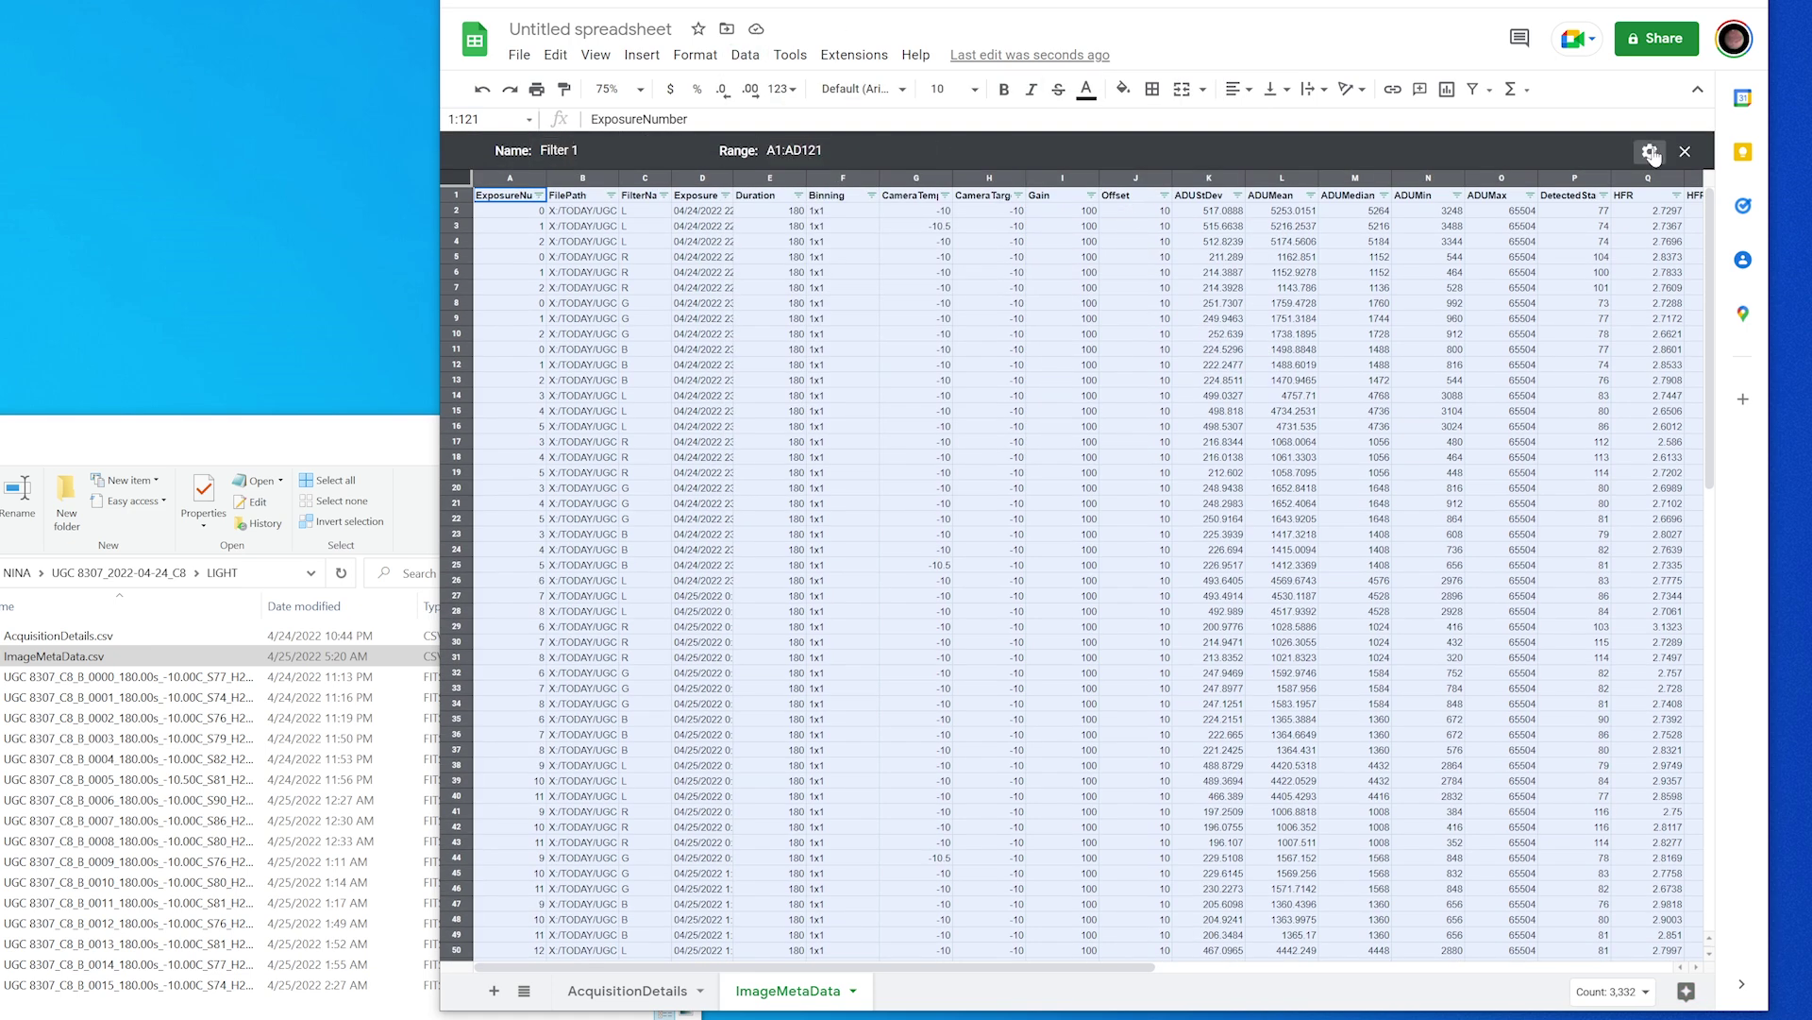
click(595, 151)
text(L)
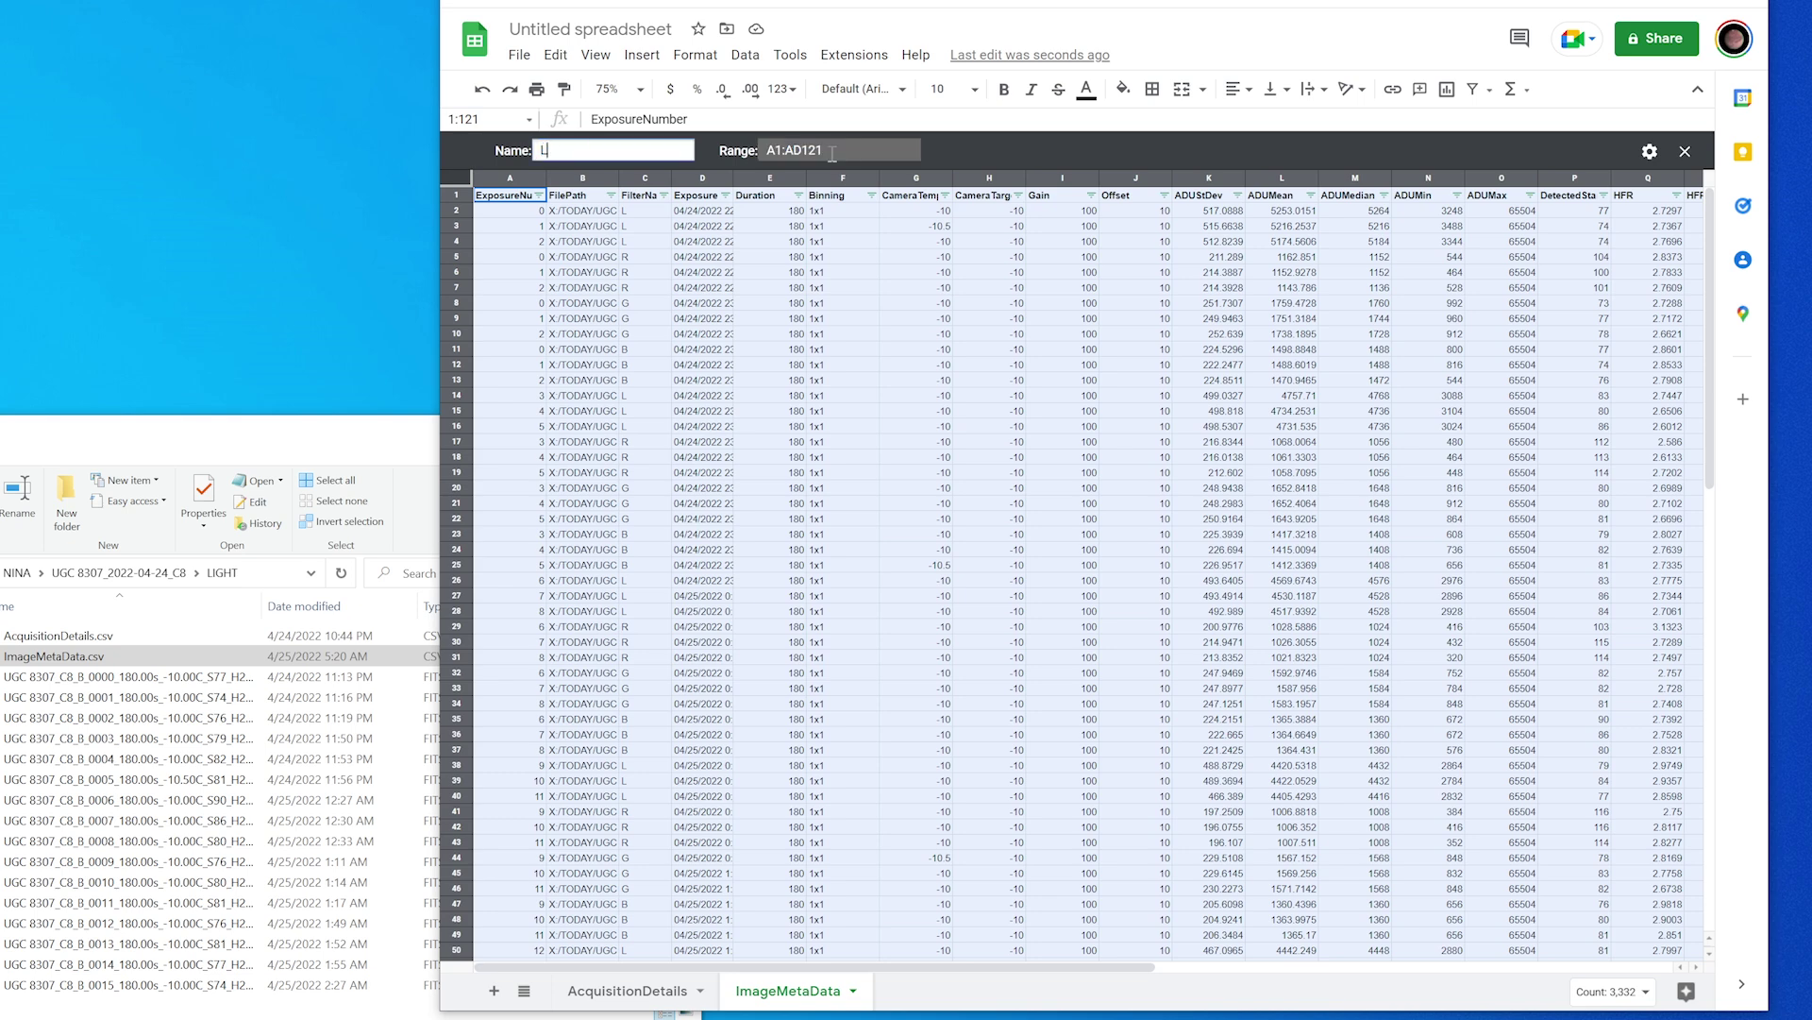
Filter the FilterName column to L only, excluding Blanks, B, G and R.
click(664, 196)
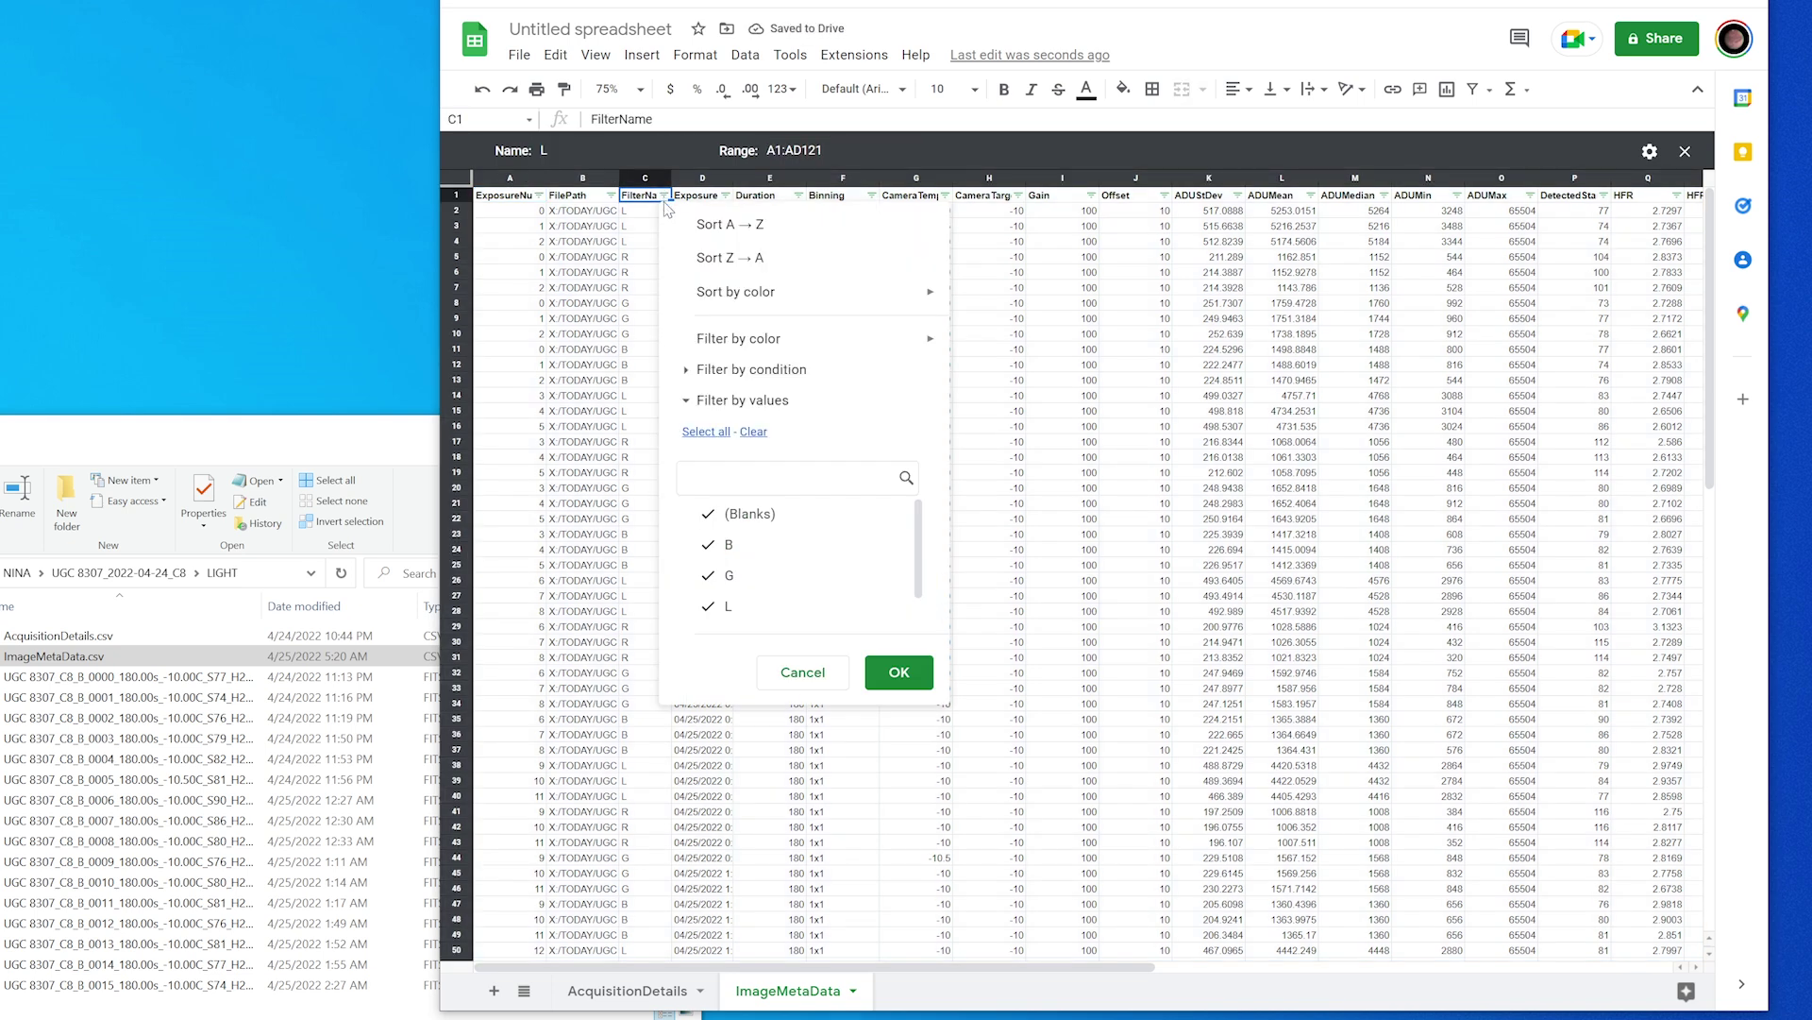
click(708, 514)
click(708, 545)
click(708, 574)
scroll(710, 586, down, 1)
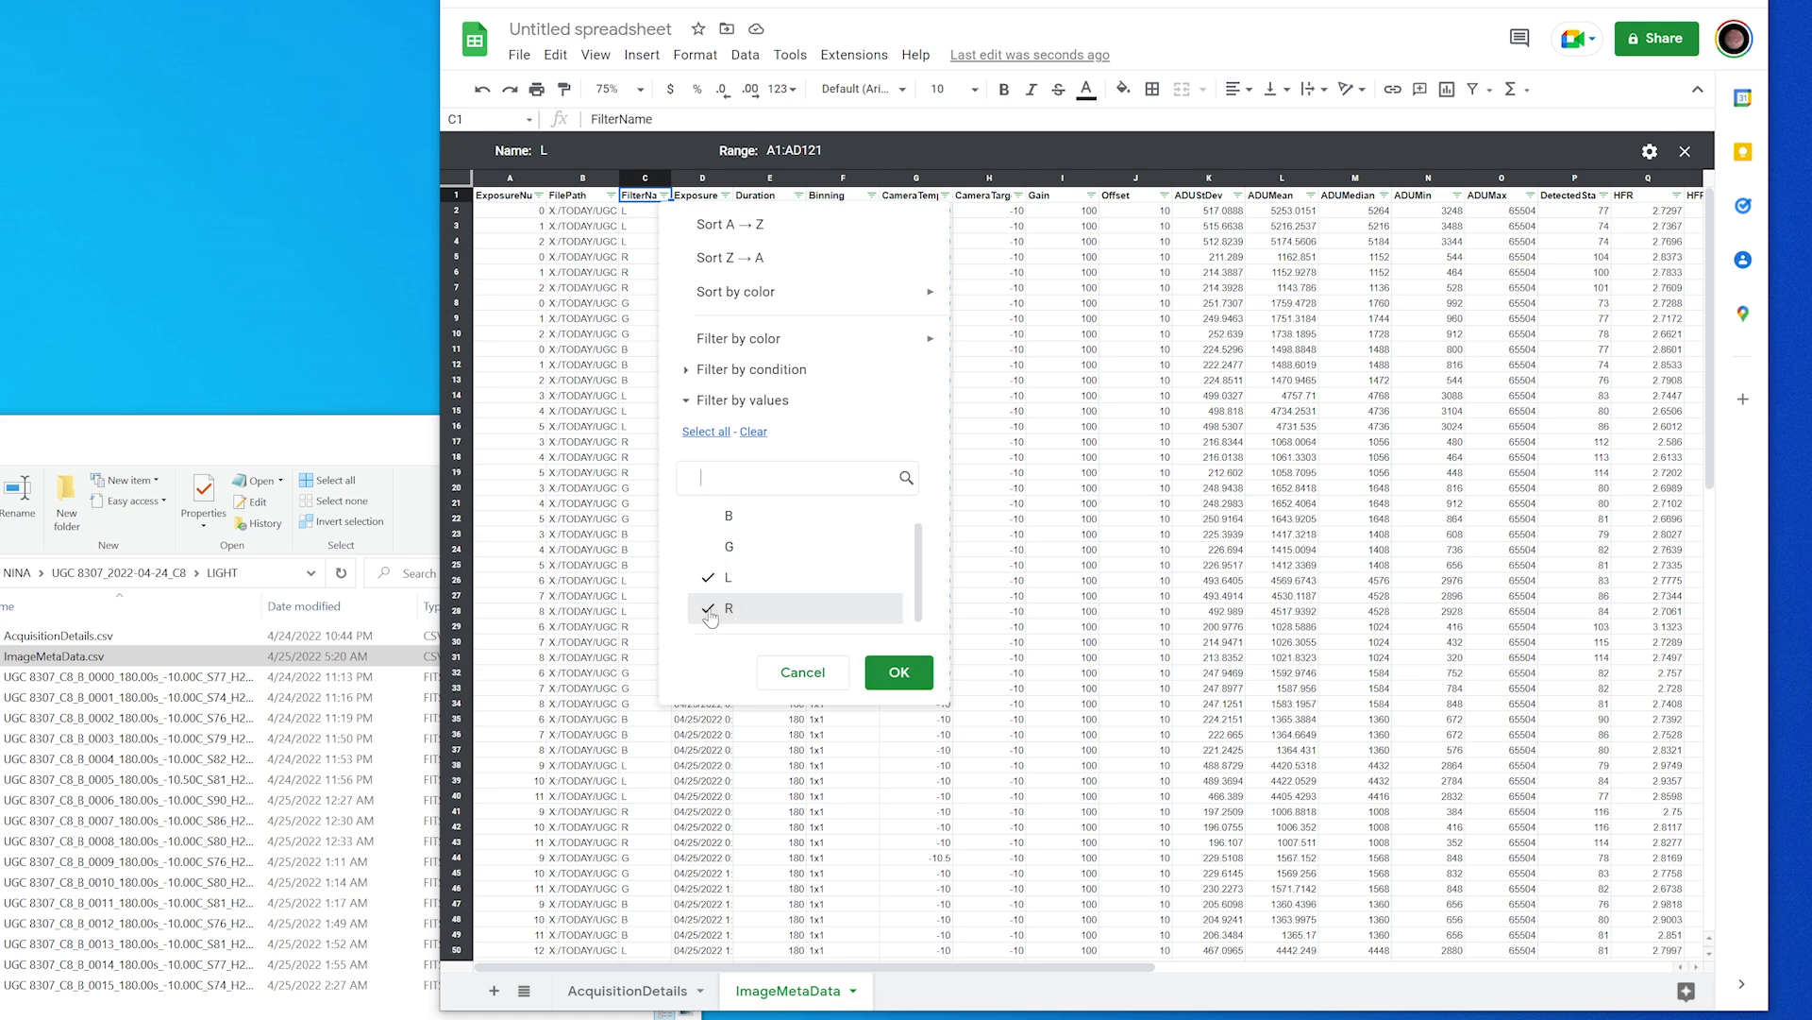
click(709, 608)
click(899, 672)
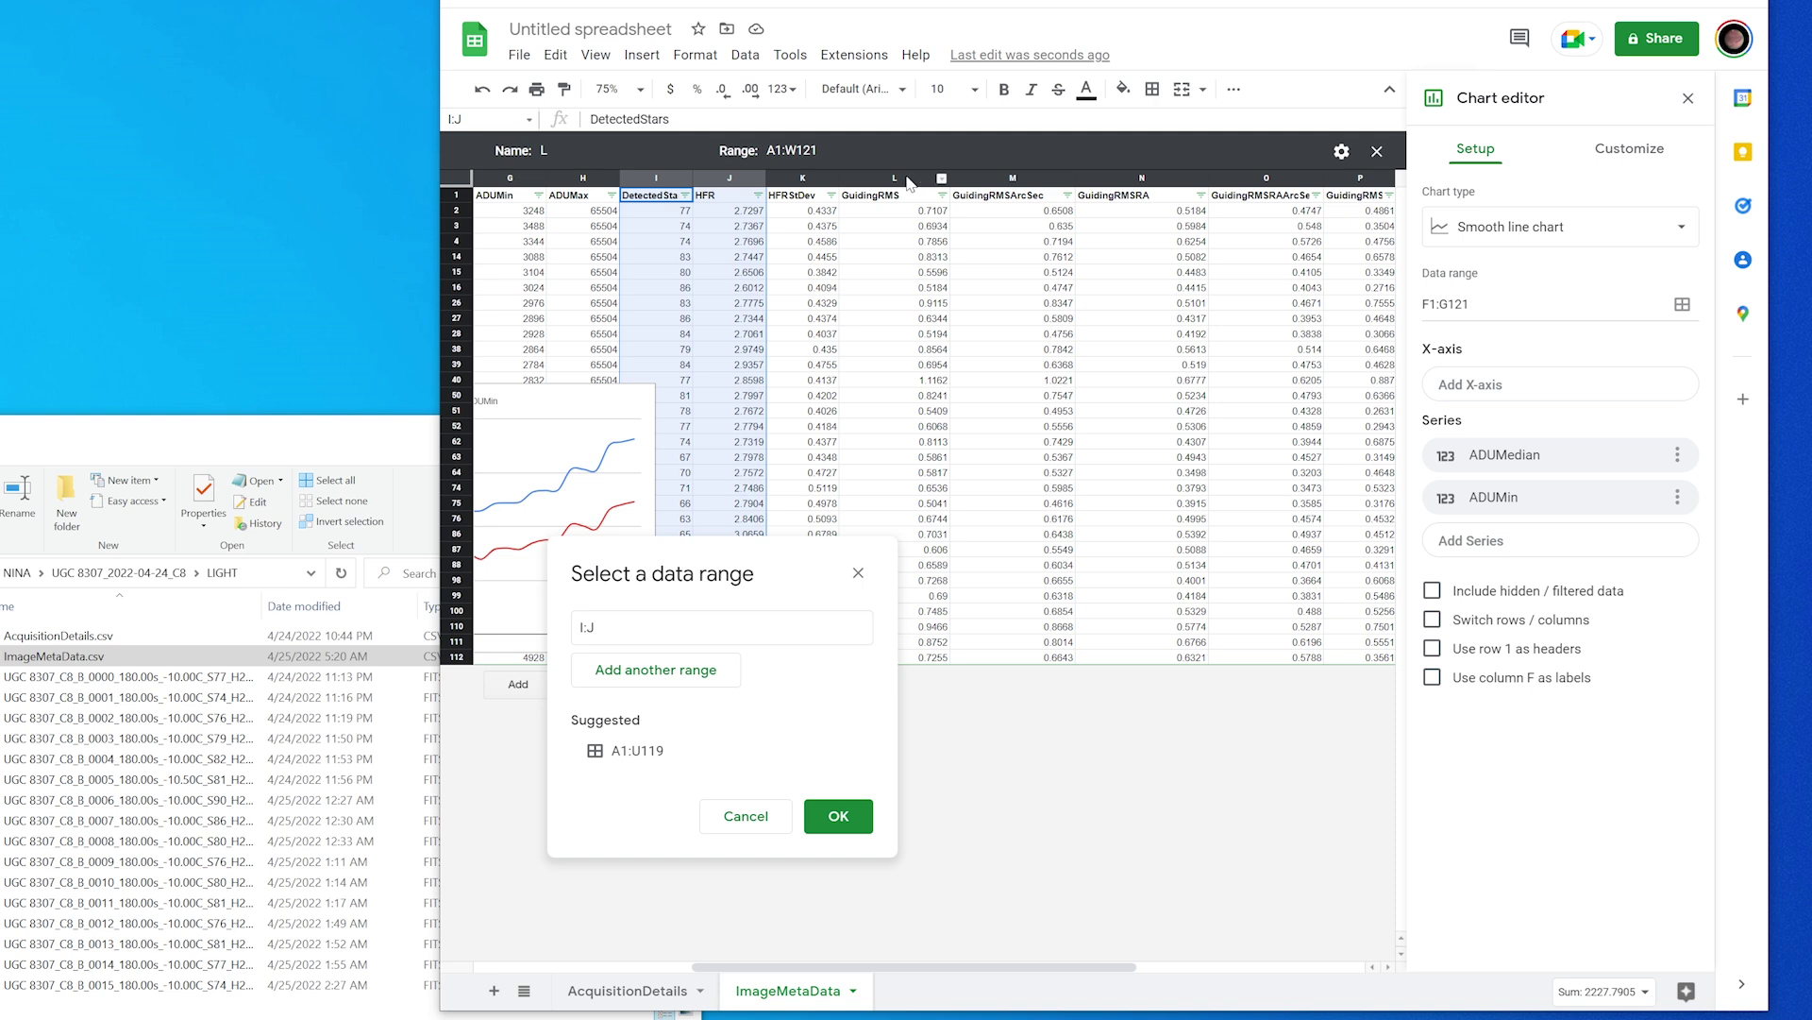
Set the chart's data to the DetectedStars, HFR and GuidingRMS columns and enlarge the chart.
click(666, 178)
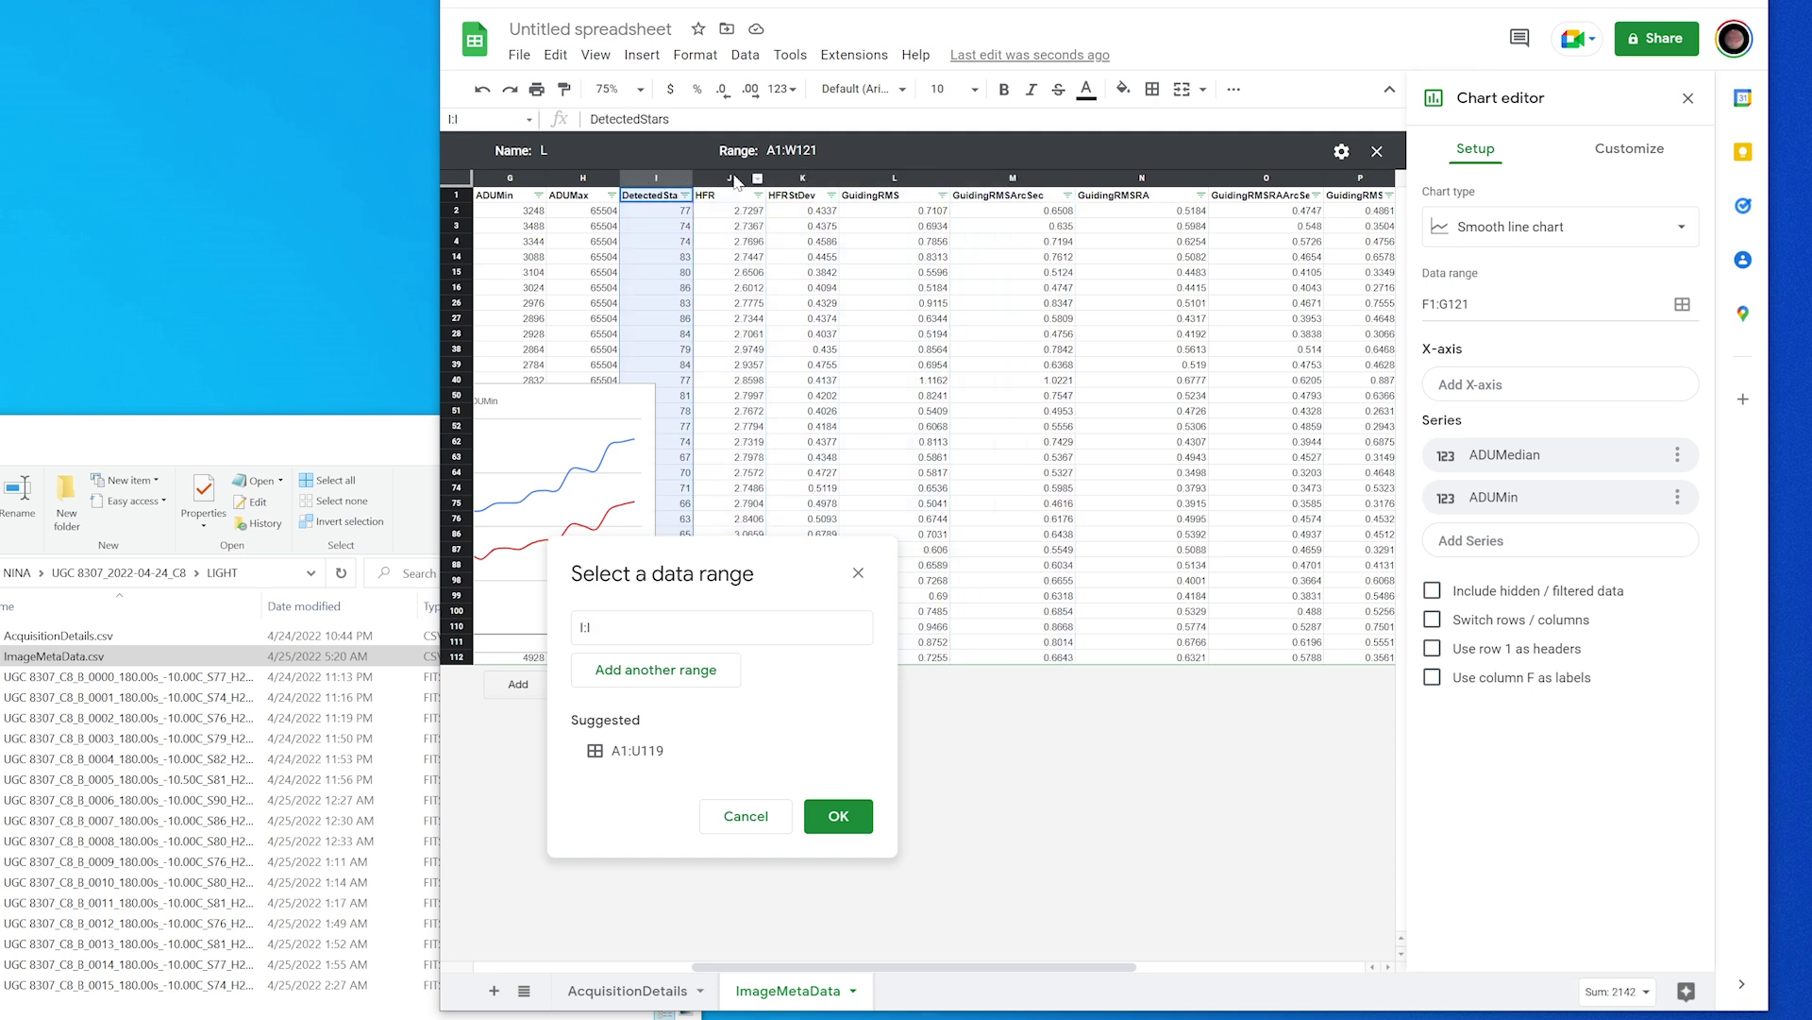
ctrl+click(735, 179)
ctrl+click(895, 179)
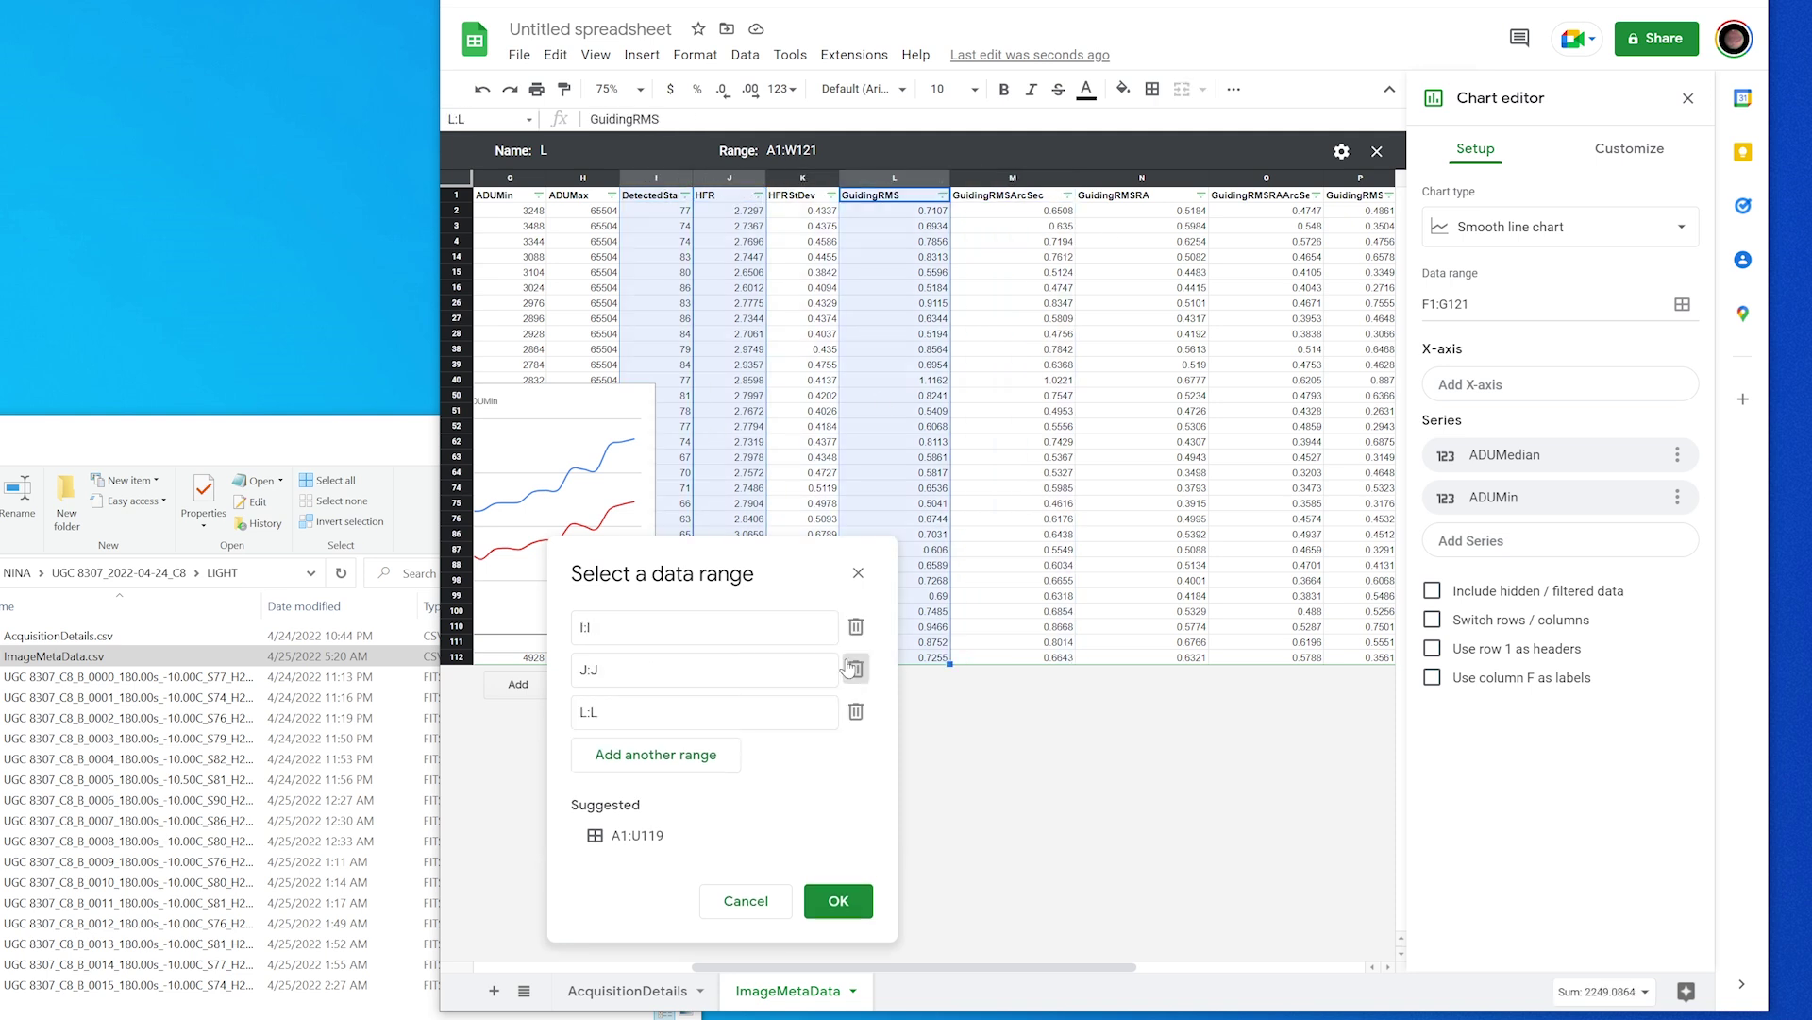
click(837, 900)
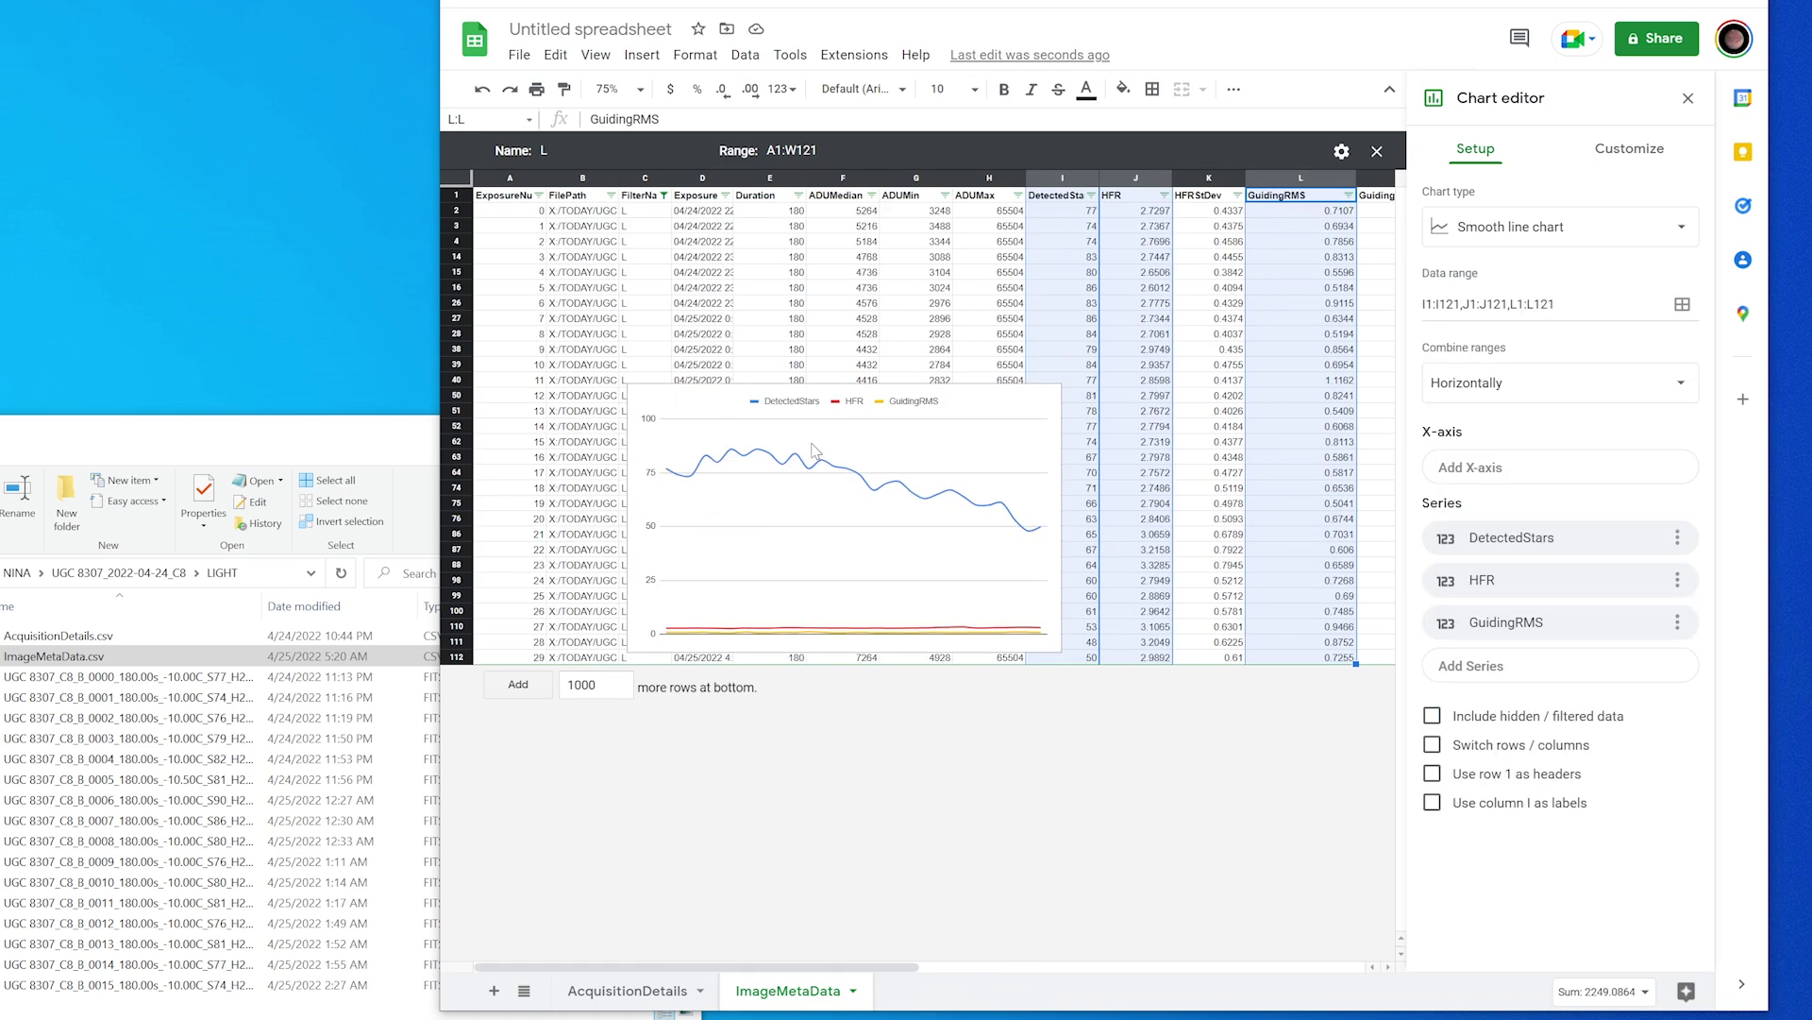
click(1060, 378)
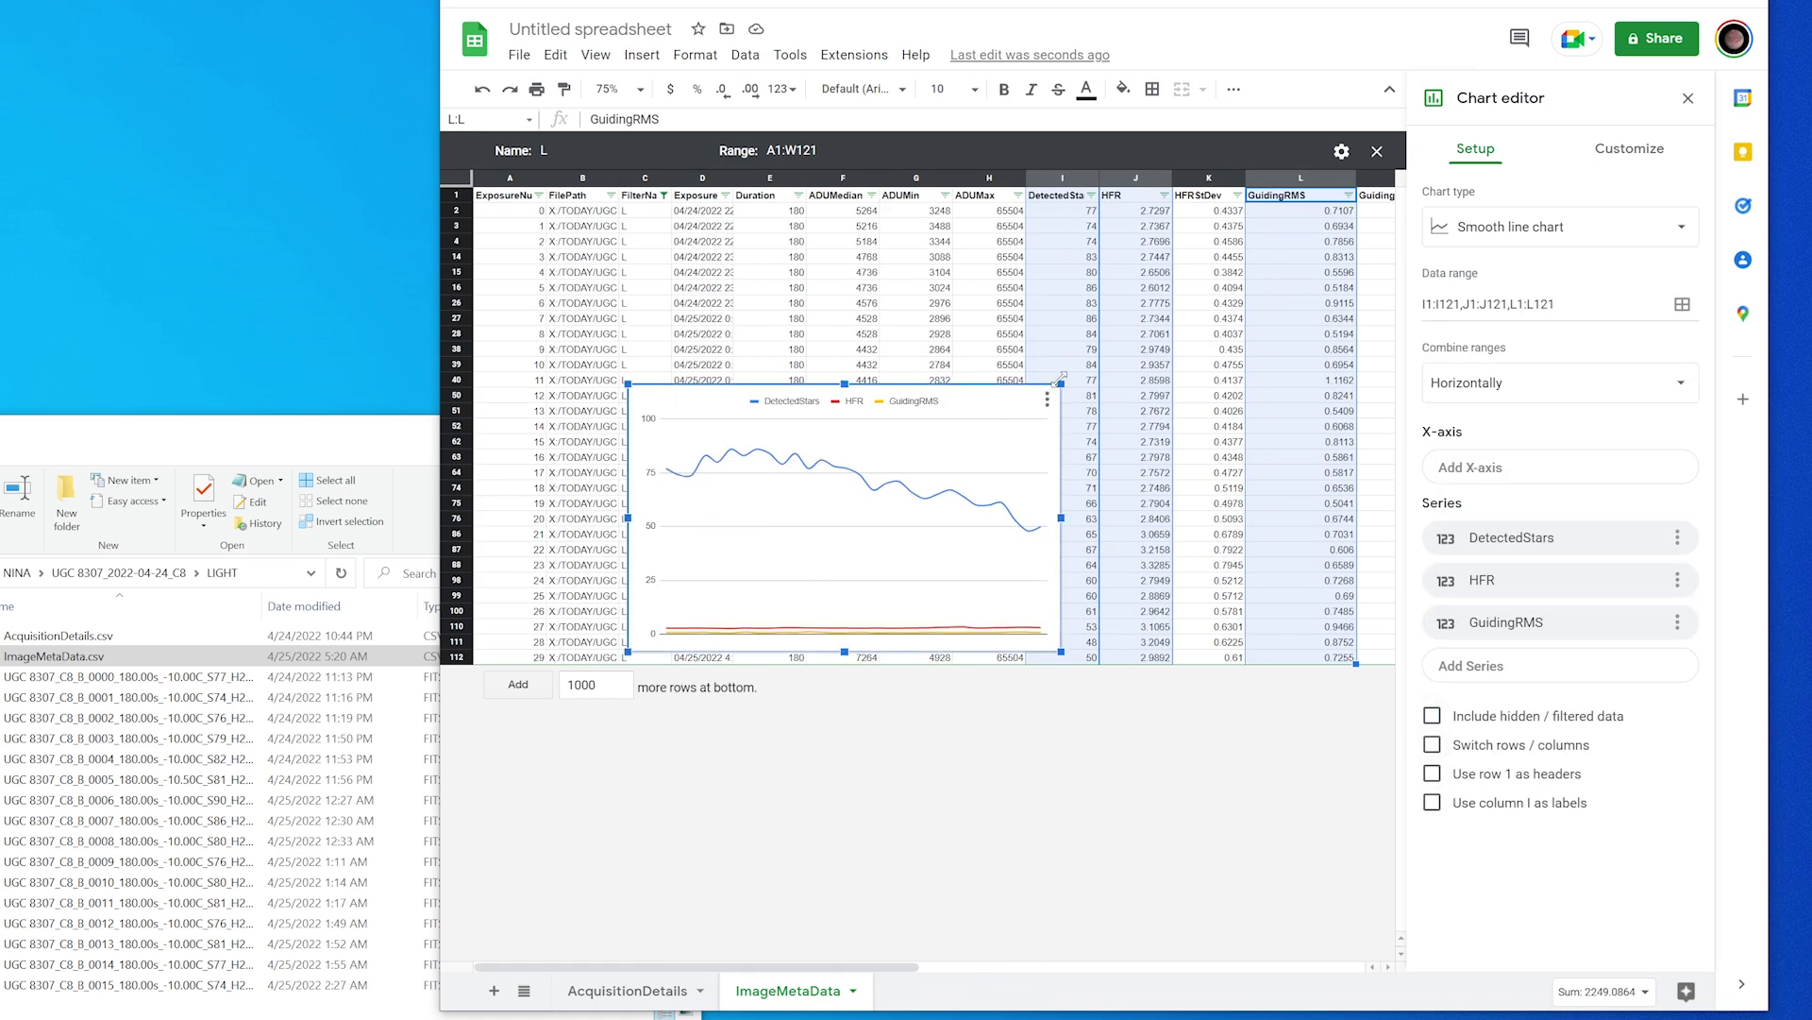
drag(1061, 377, 1153, 326)
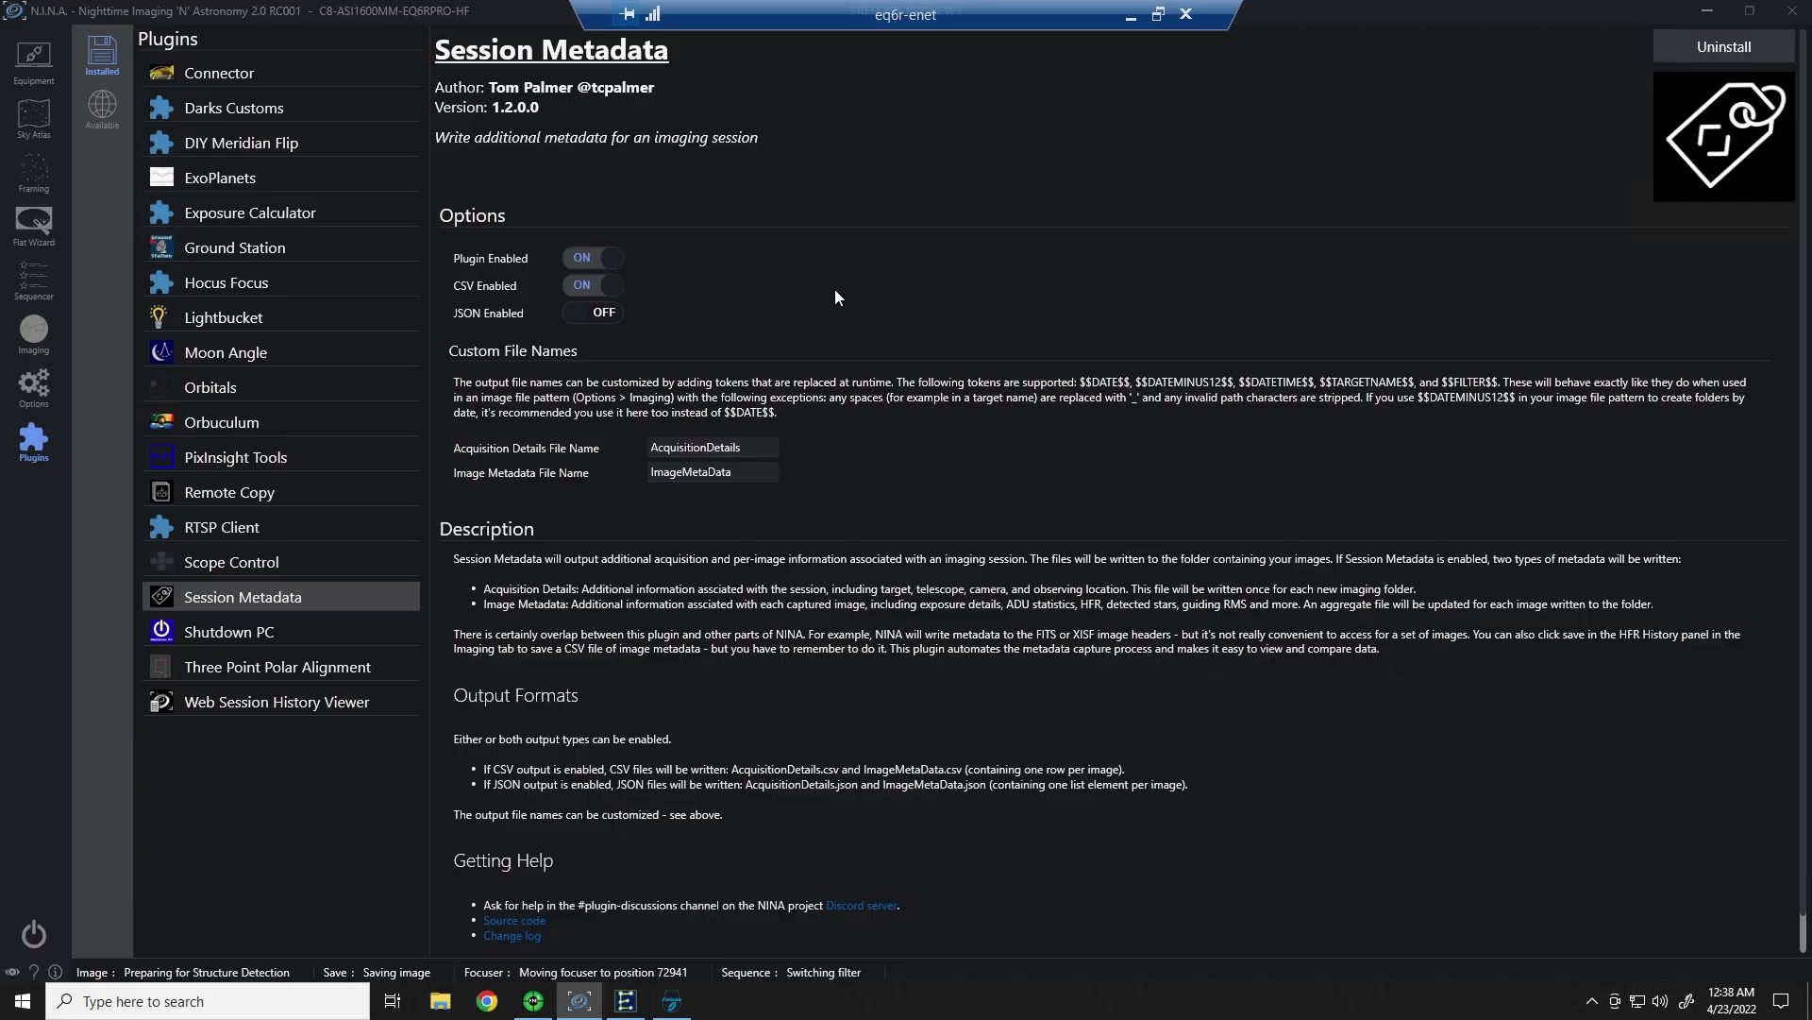
Open the Lightbucket 1.2.0.0 plugin page from the Installed plugins list.
click(230, 311)
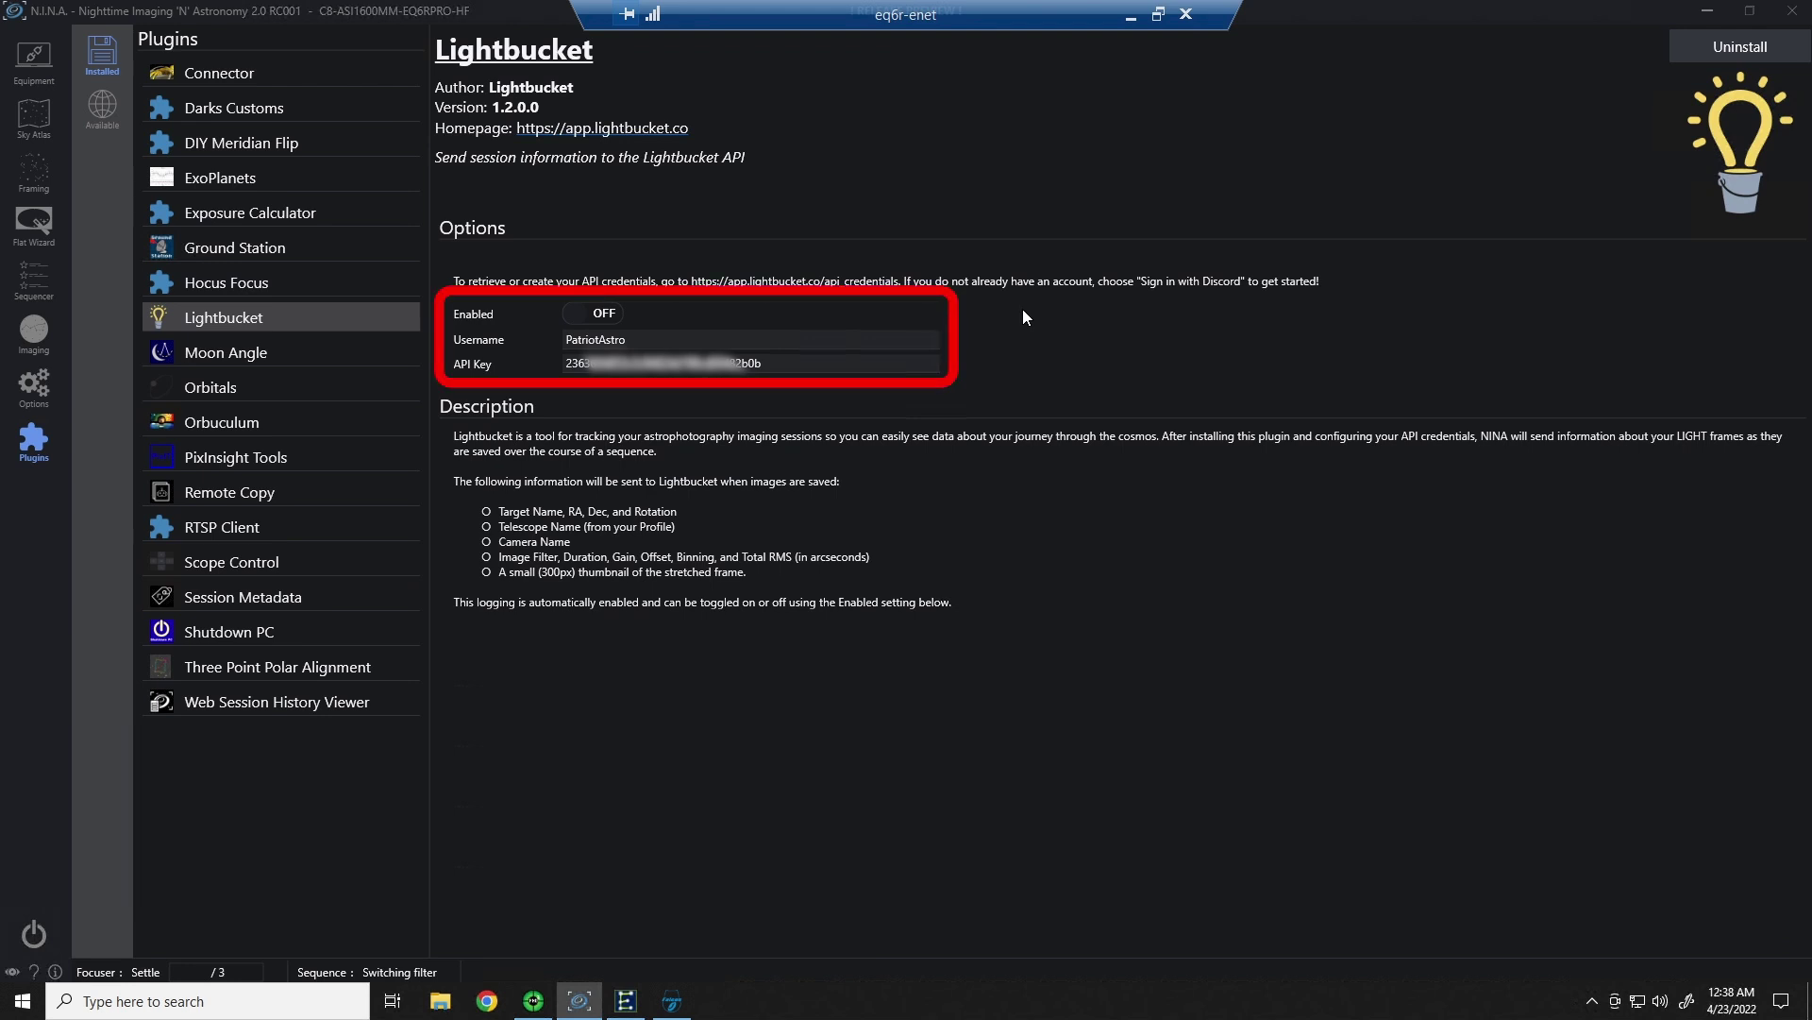
Turn the Lightbucket plugin's Enabled toggle on so session data is sent to Lightbucket.
click(590, 314)
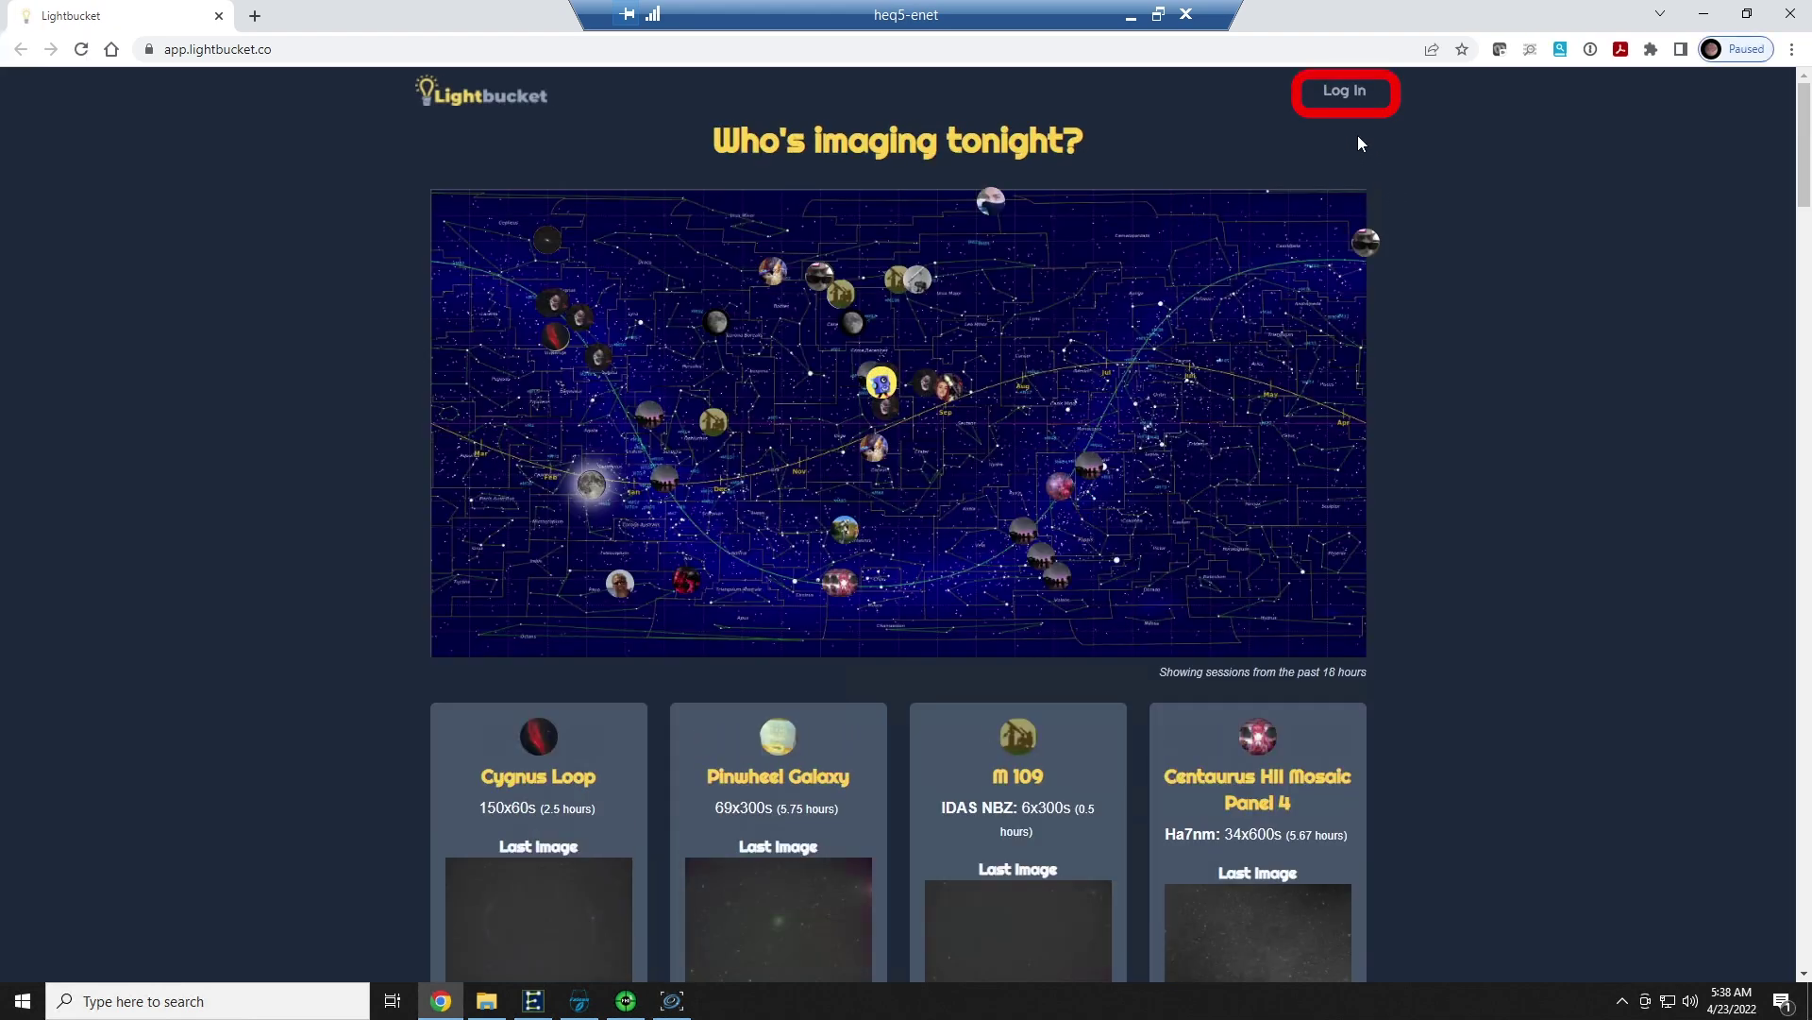
Begin logging in to Lightbucket from its home page.
click(1335, 89)
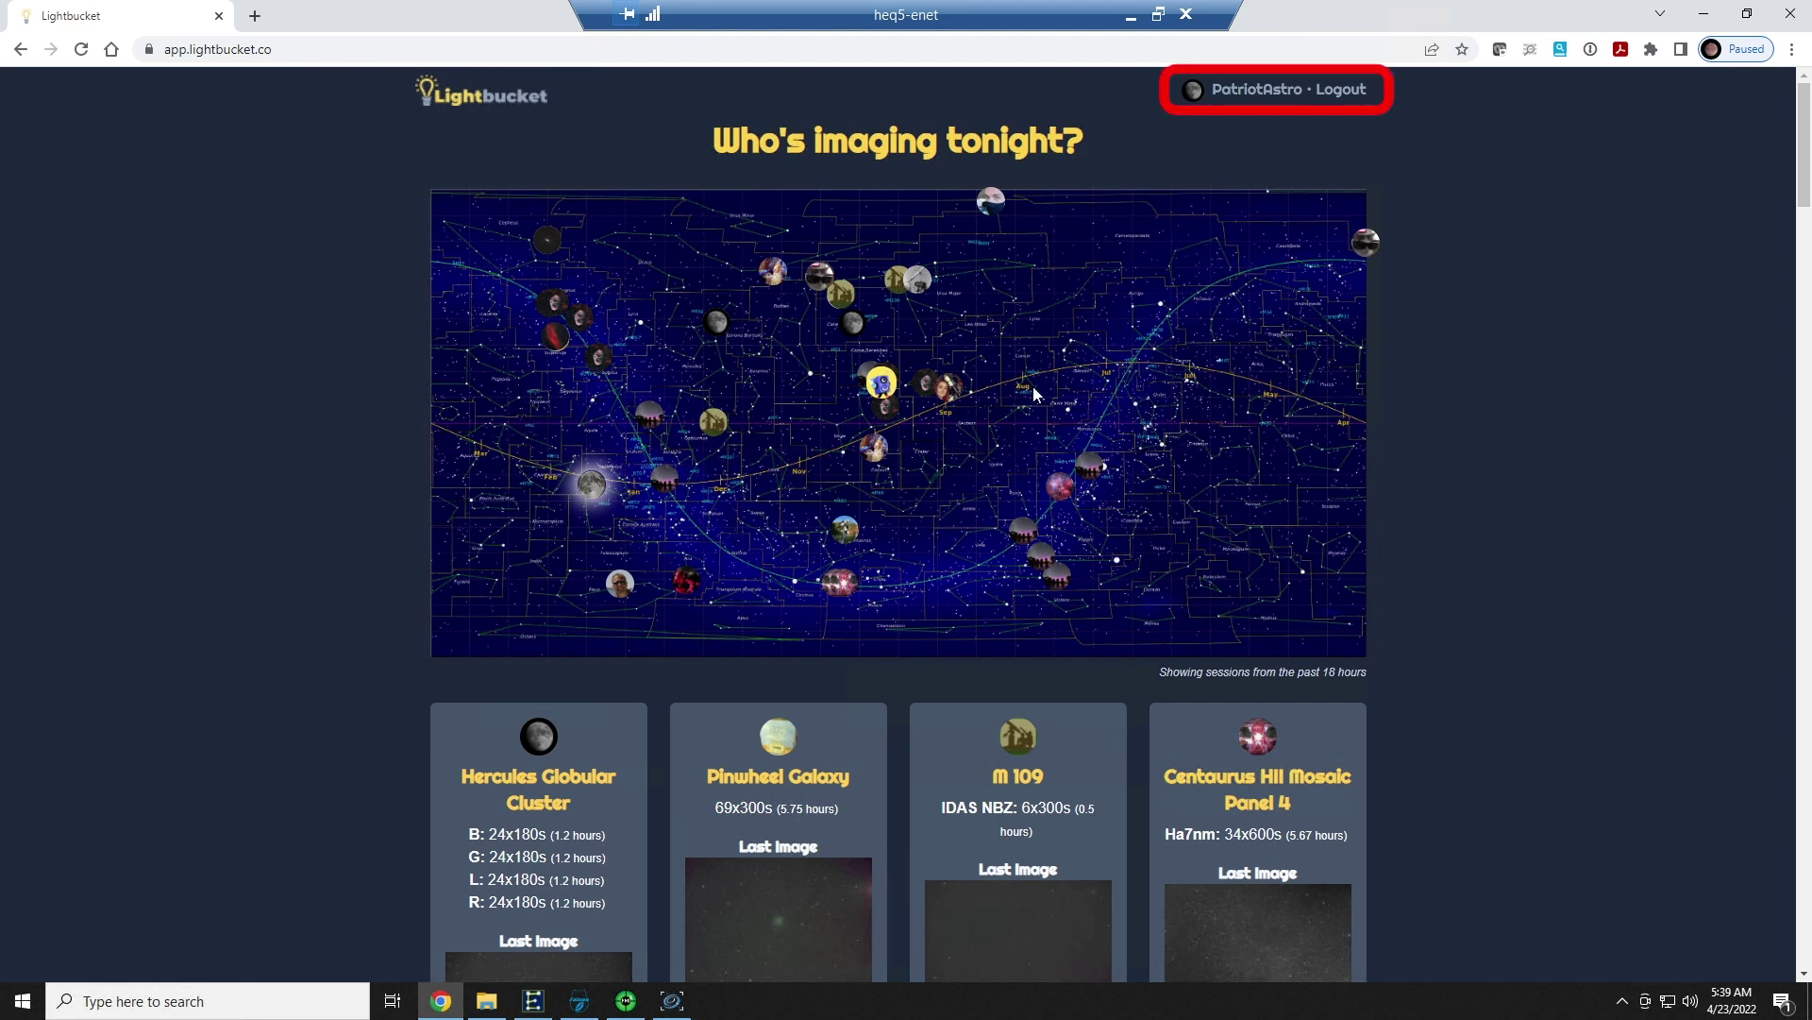
Open your Lightbucket profile and scroll to its monthly statistics chart and in-progress target cards.
click(1283, 94)
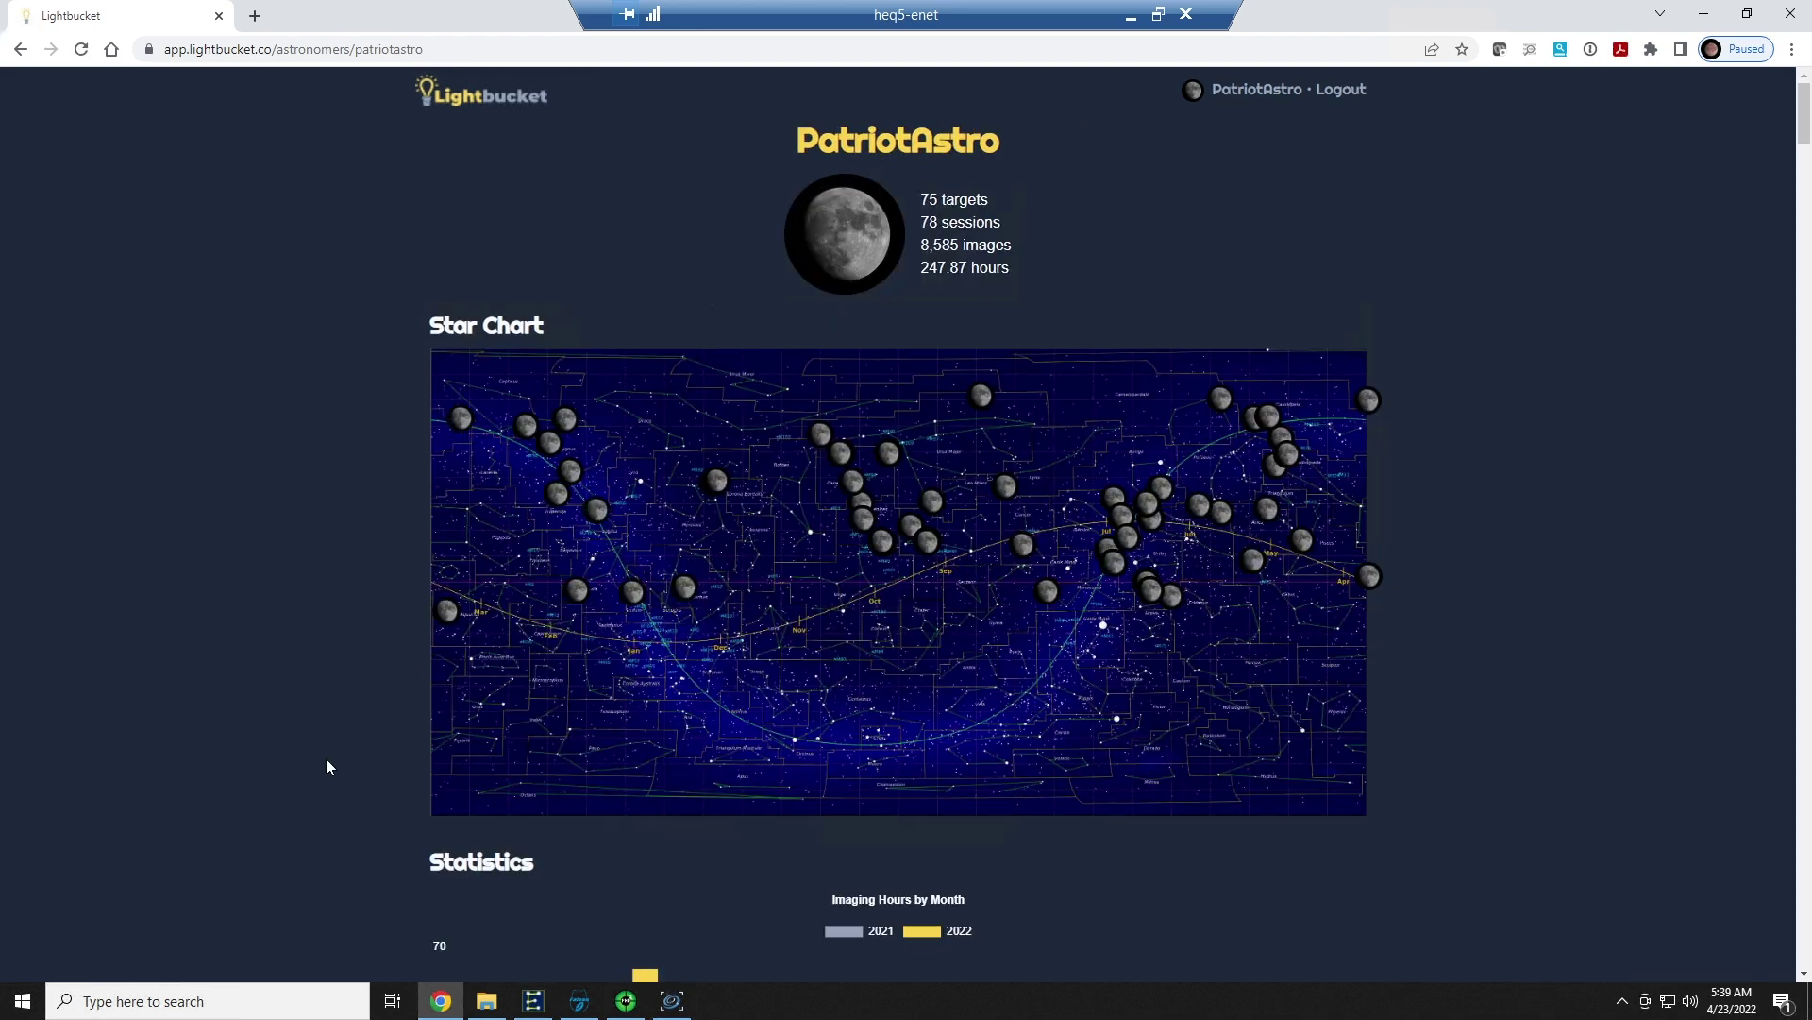
scroll(327, 759, down, 2)
scroll(326, 759, down, 4)
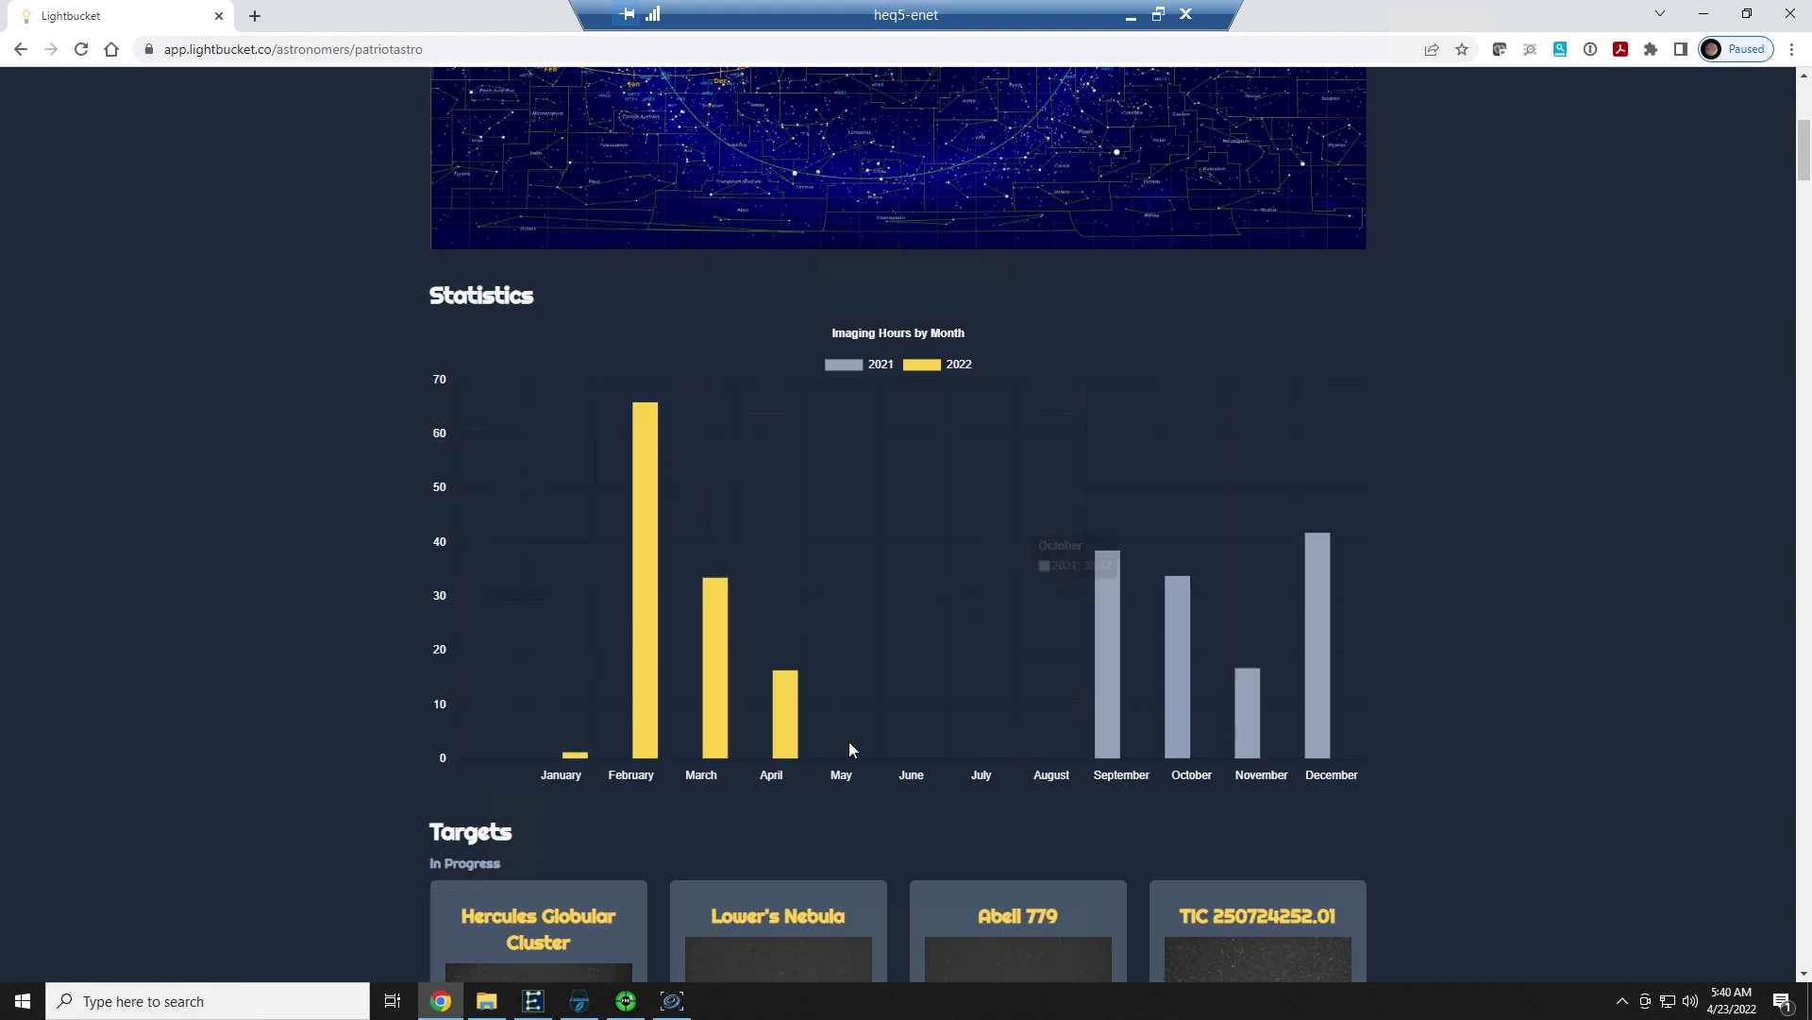
scroll(406, 737, down, 4)
scroll(405, 736, down, 2)
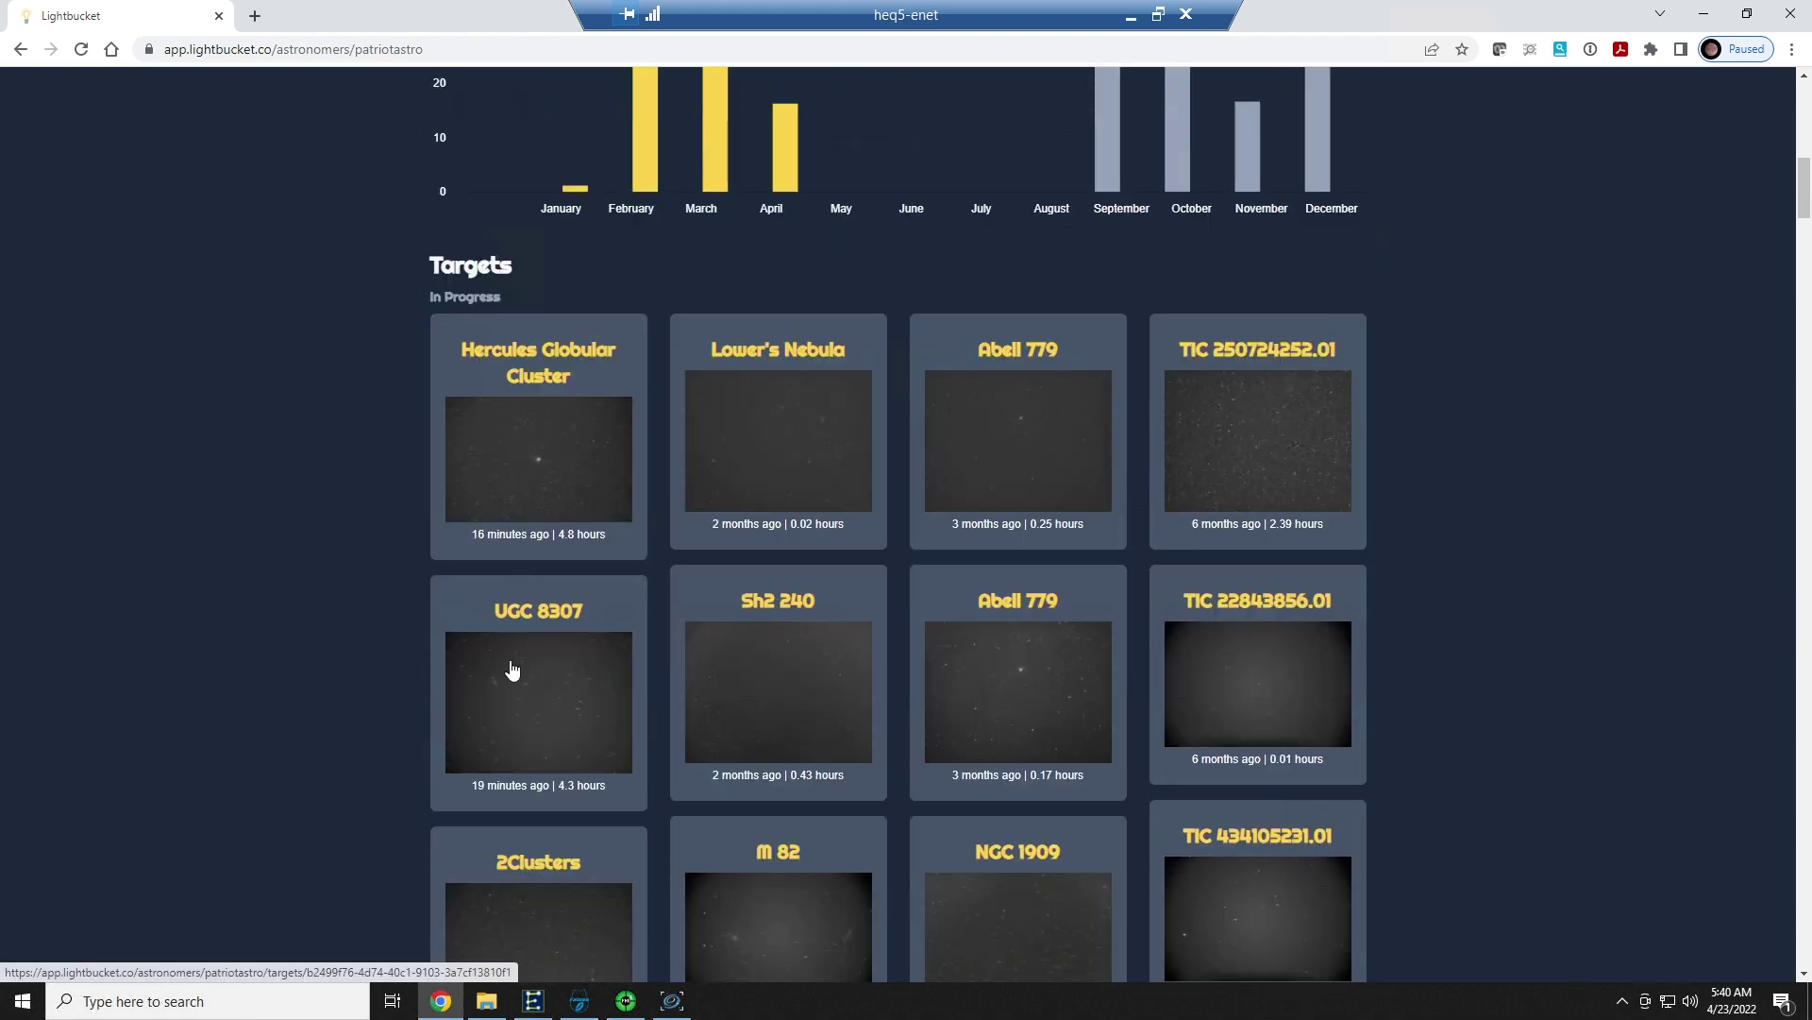
Review the Hercules Globular Cluster and UGC 8307 session details, returning to the target grid each time.
click(546, 467)
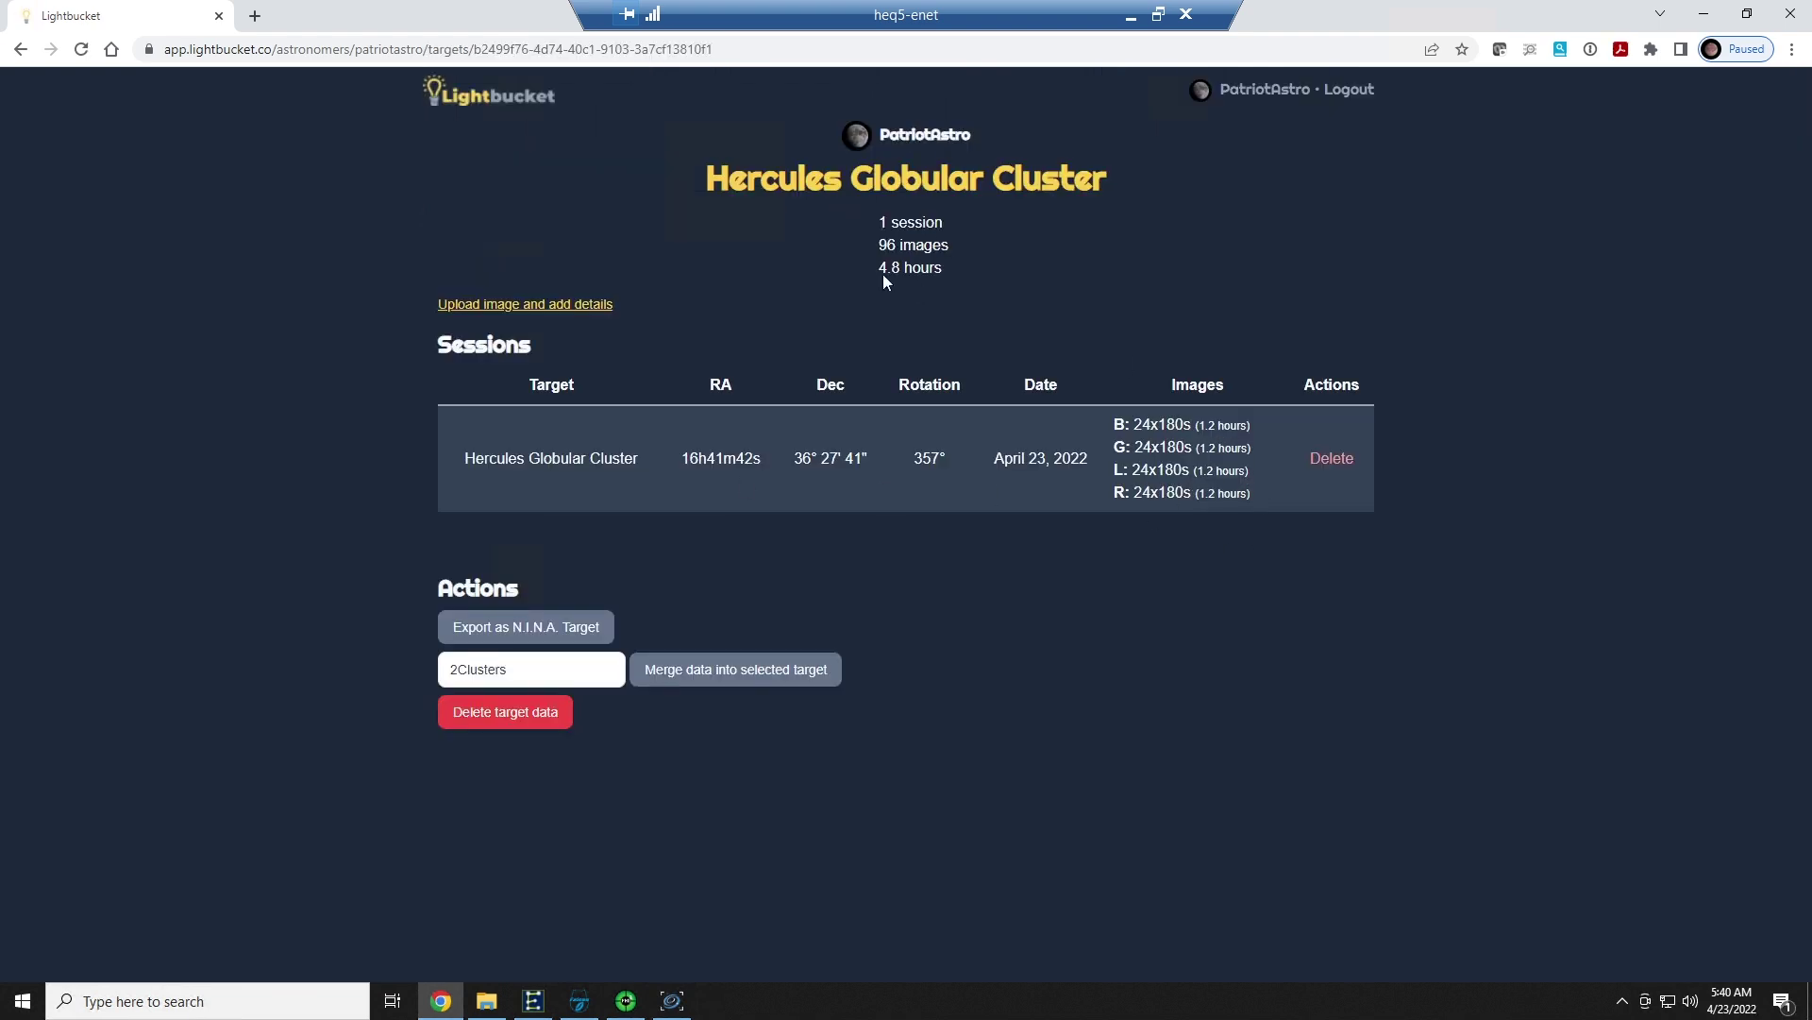
key(alt+Left)
click(631, 685)
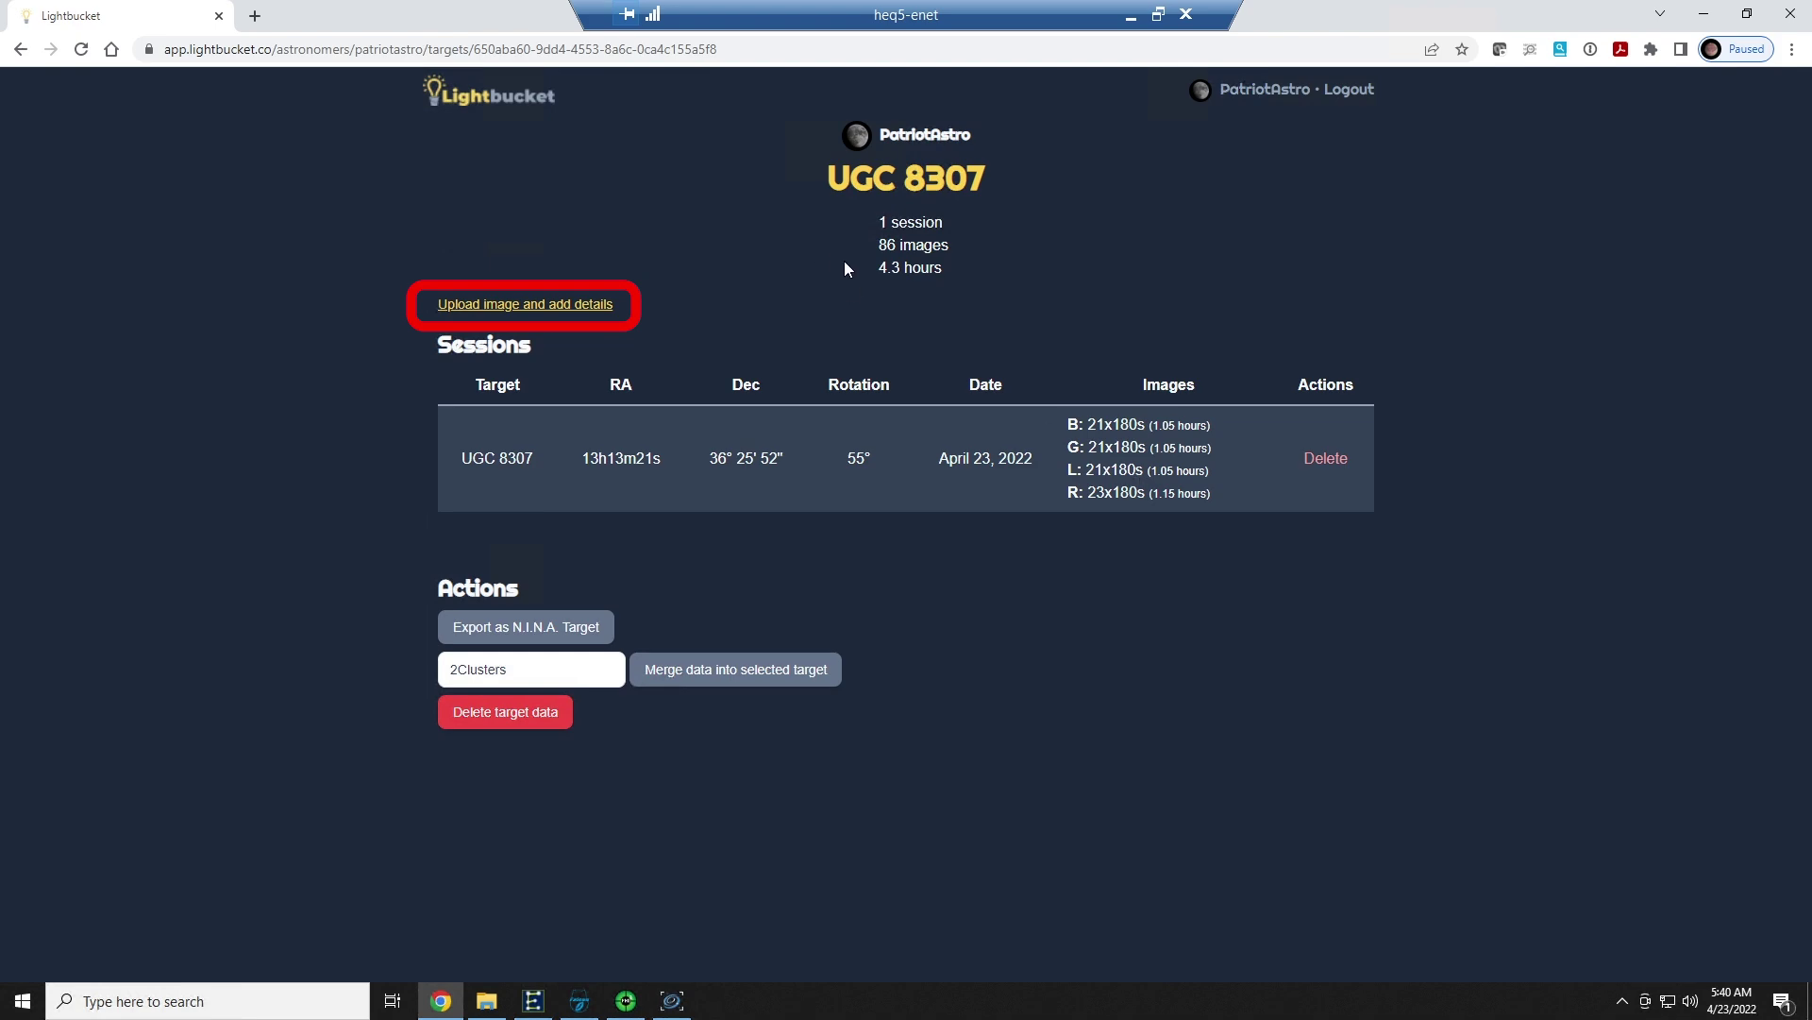
key(alt+Left)
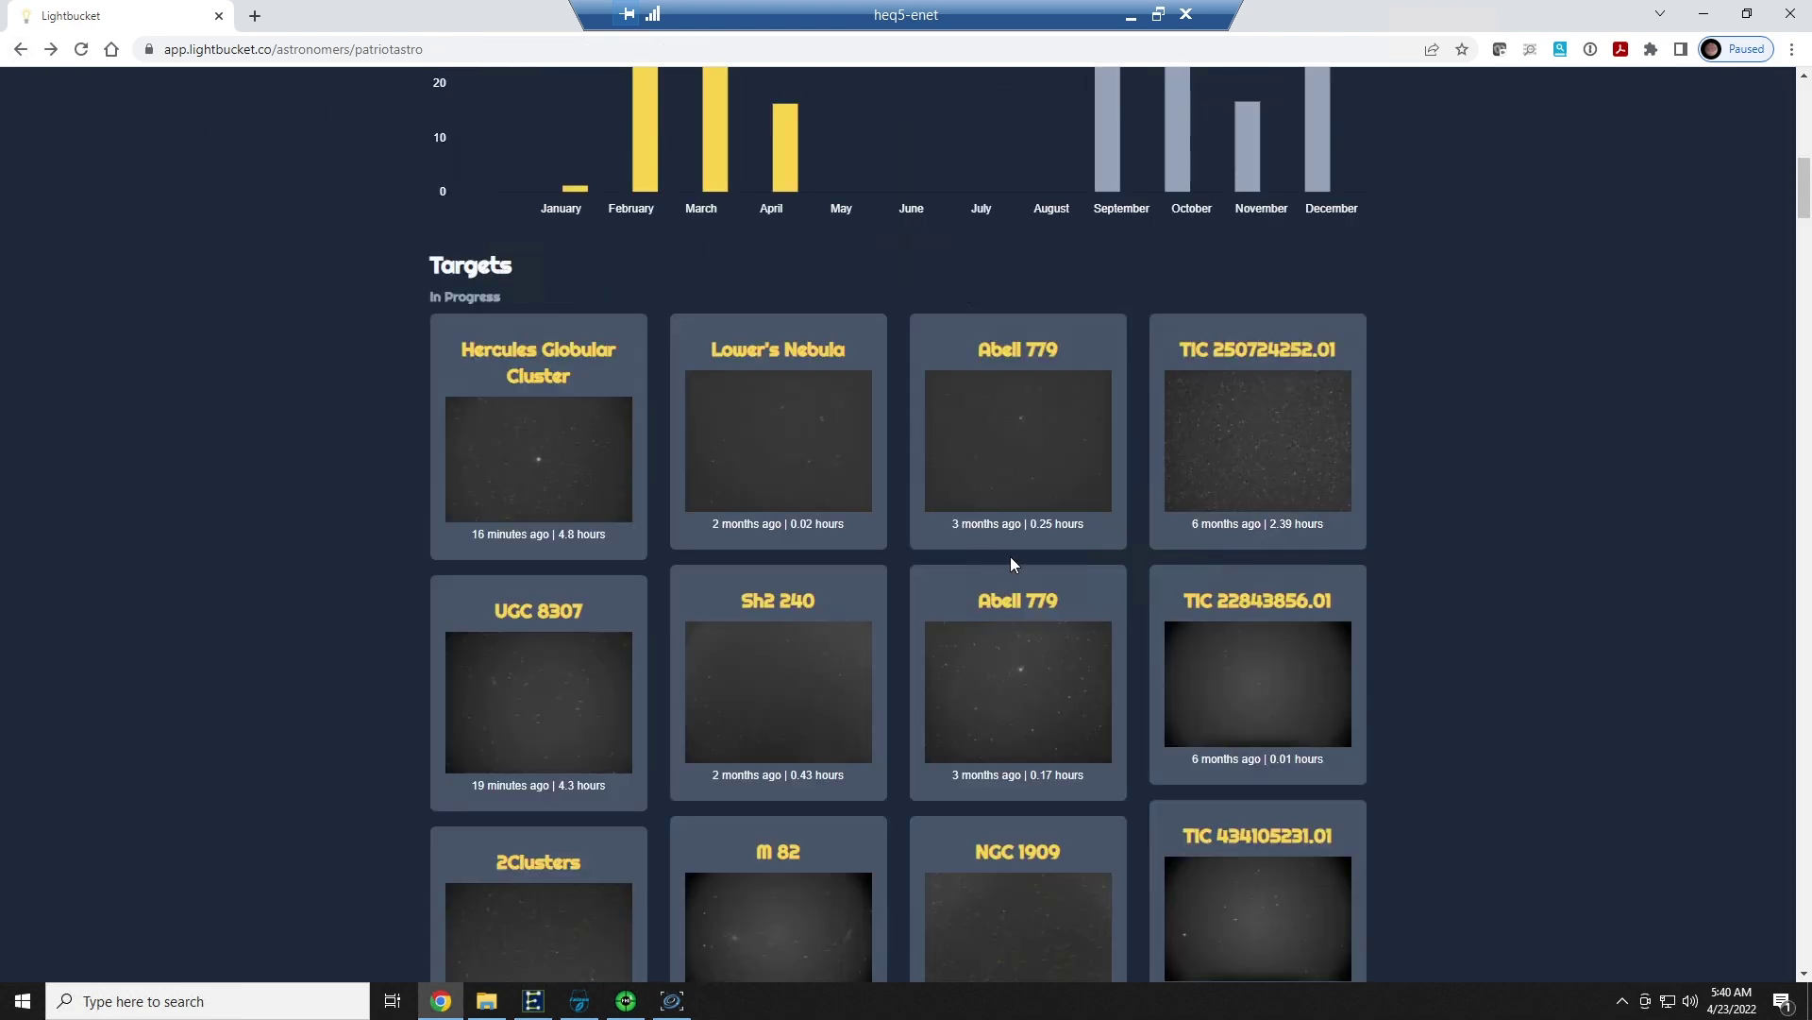
Browse the remaining targets, open one in a background tab, then close Chrome.
scroll(1011, 563, down, 20)
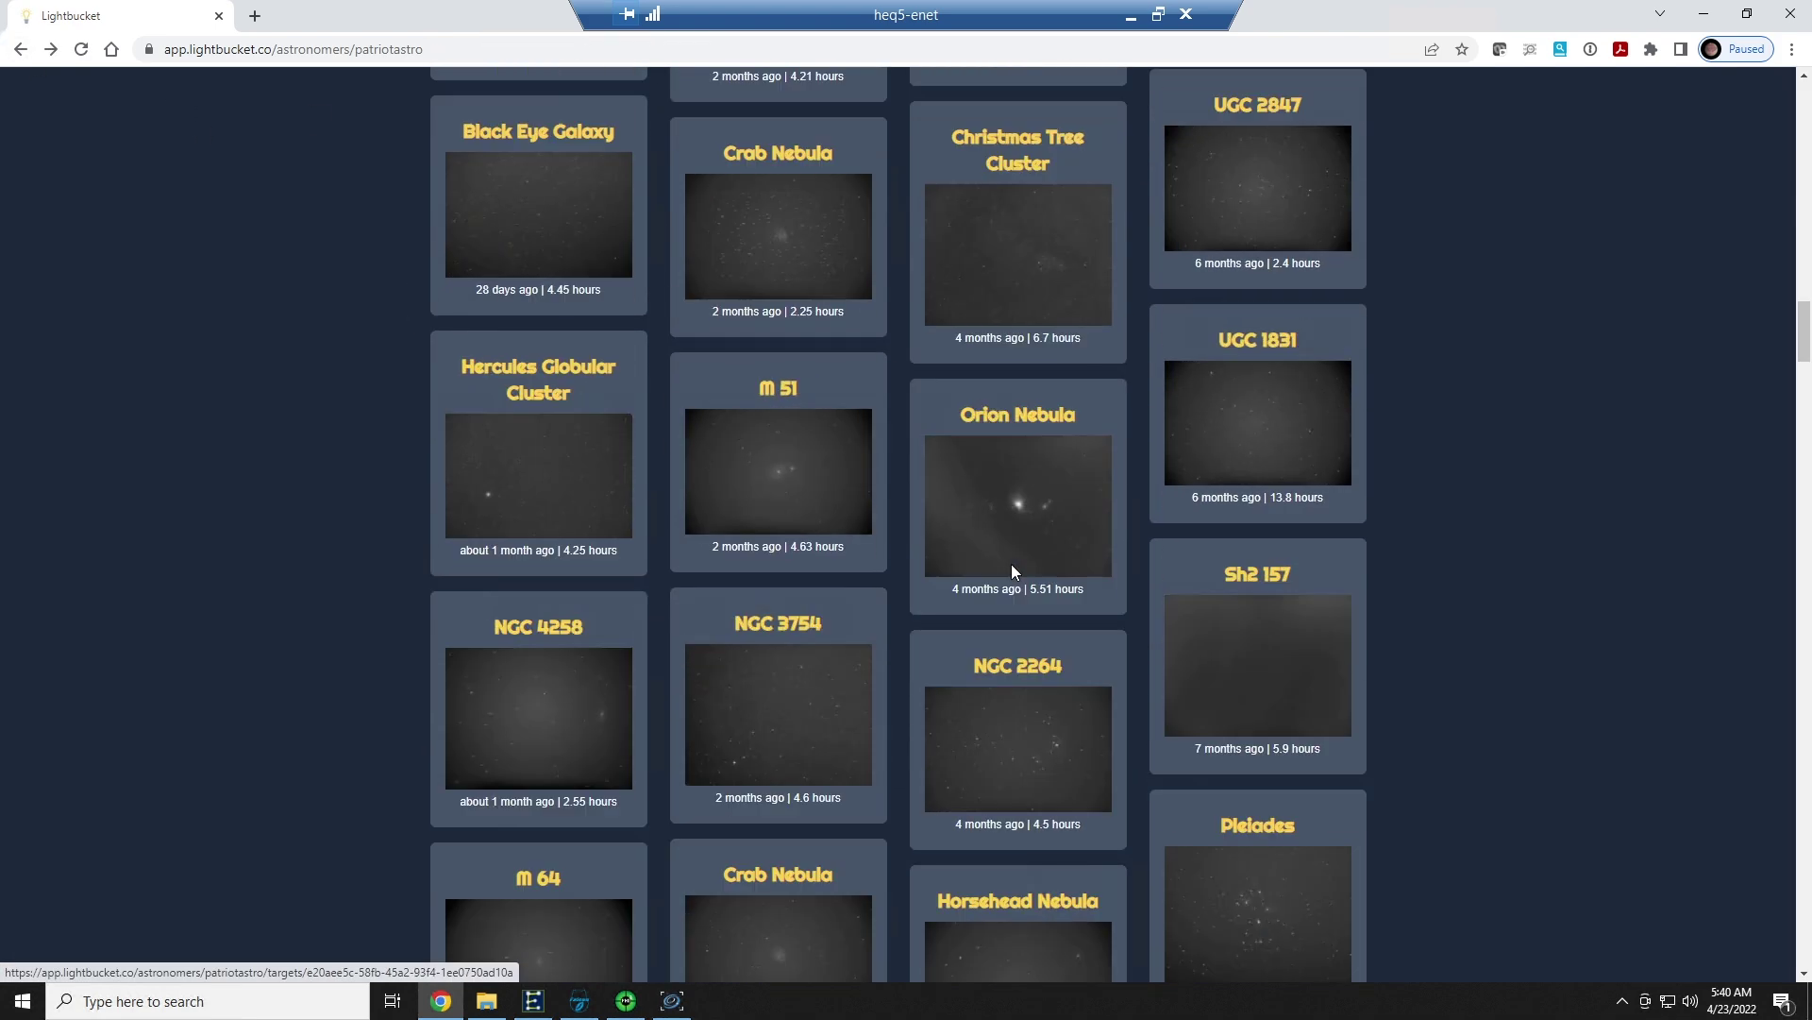
middle_click(1011, 563)
scroll(1013, 565, down, 15)
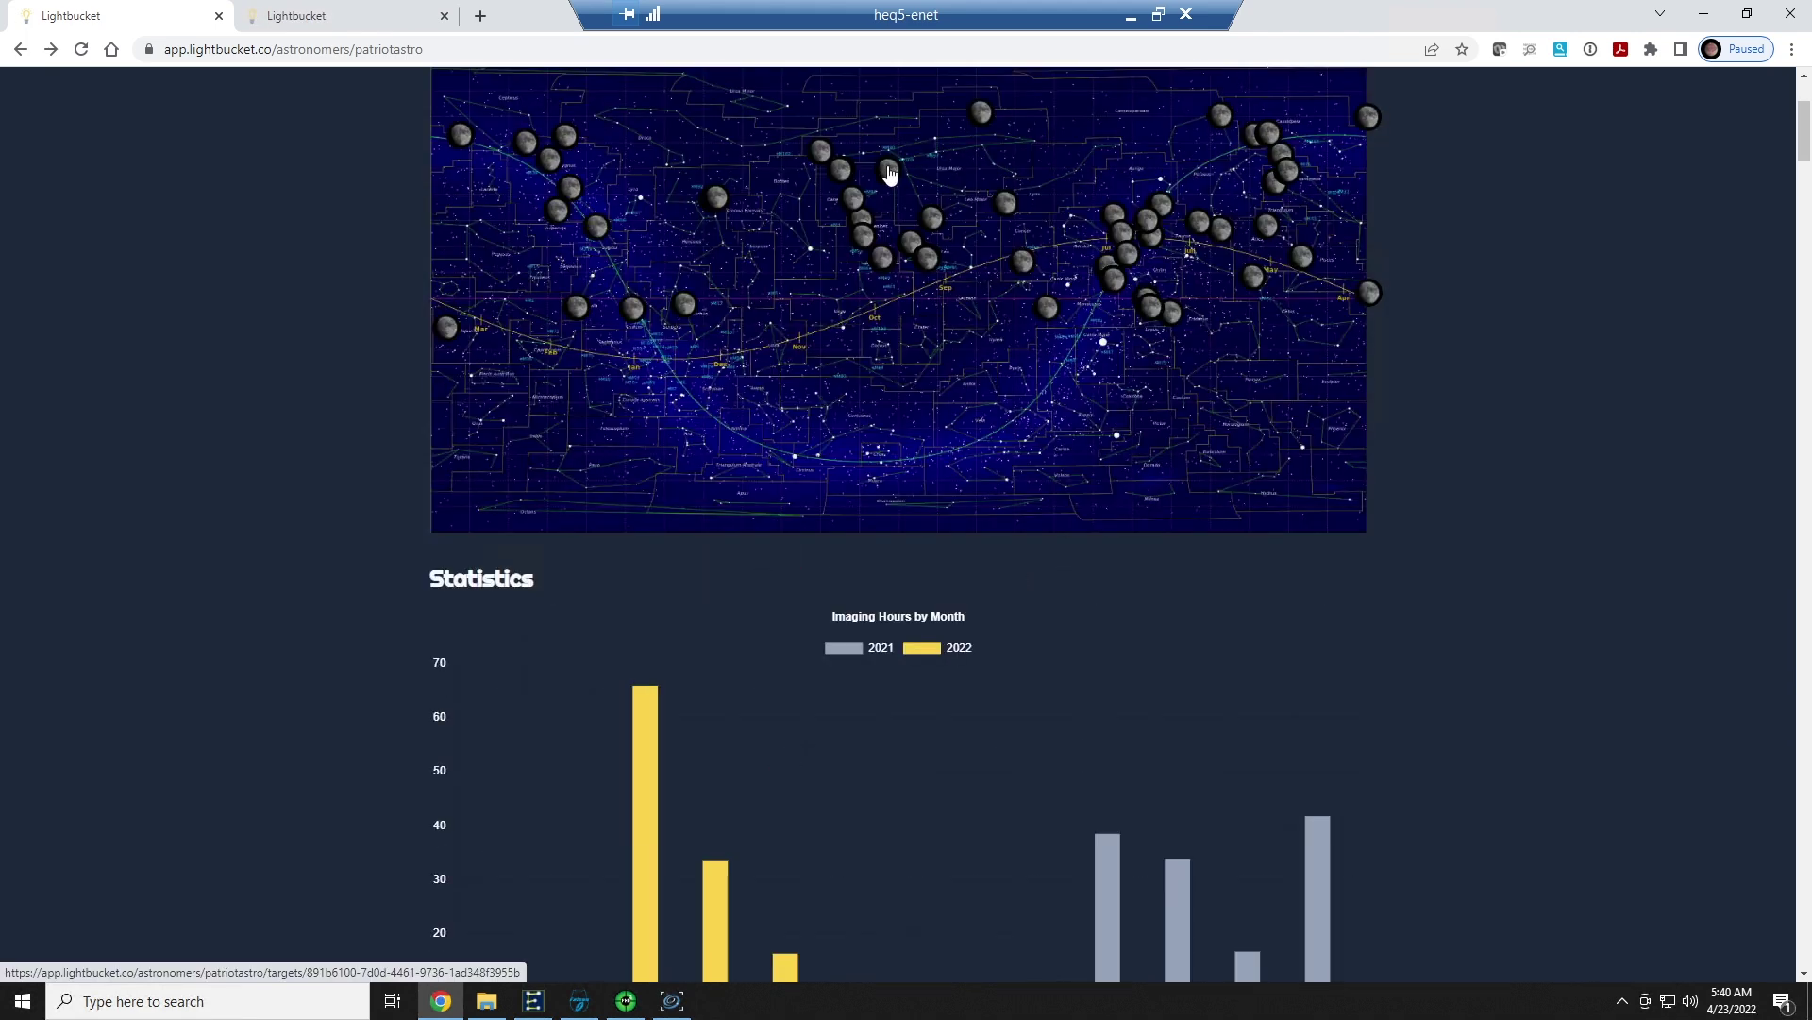
mouse_move(820, 157)
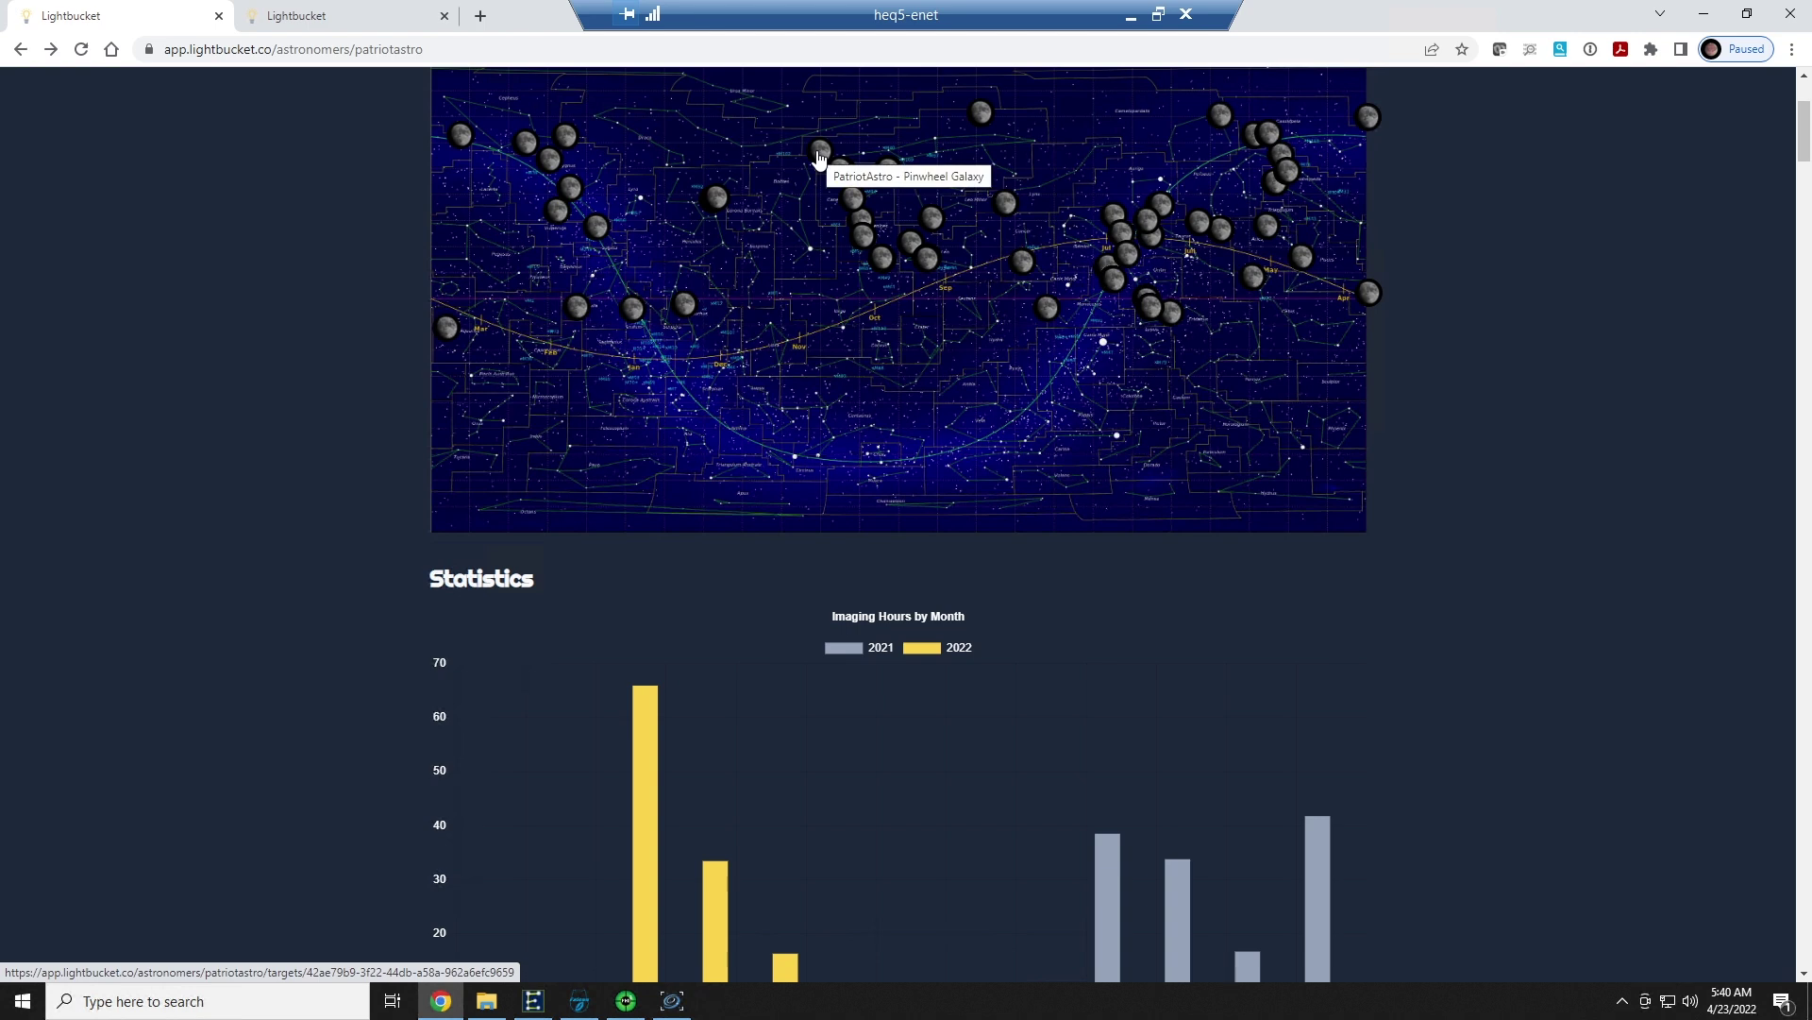
scroll(1470, 322, up, 3)
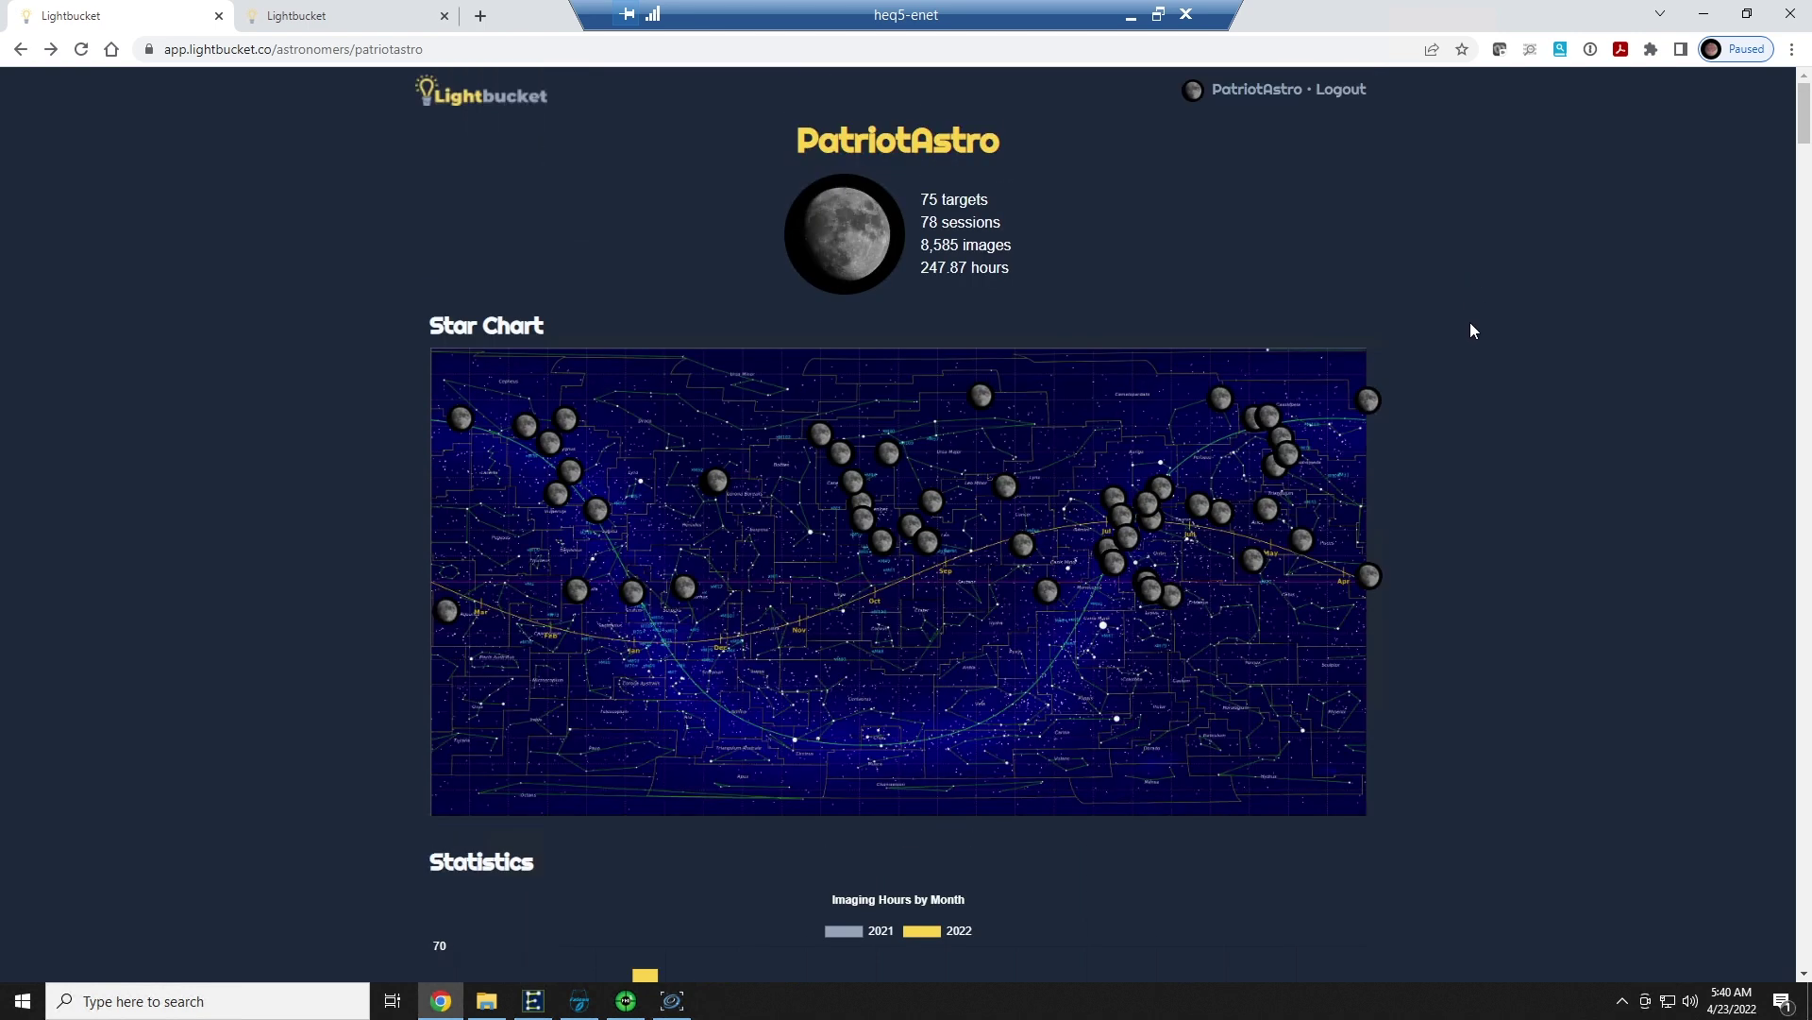
click(1798, 14)
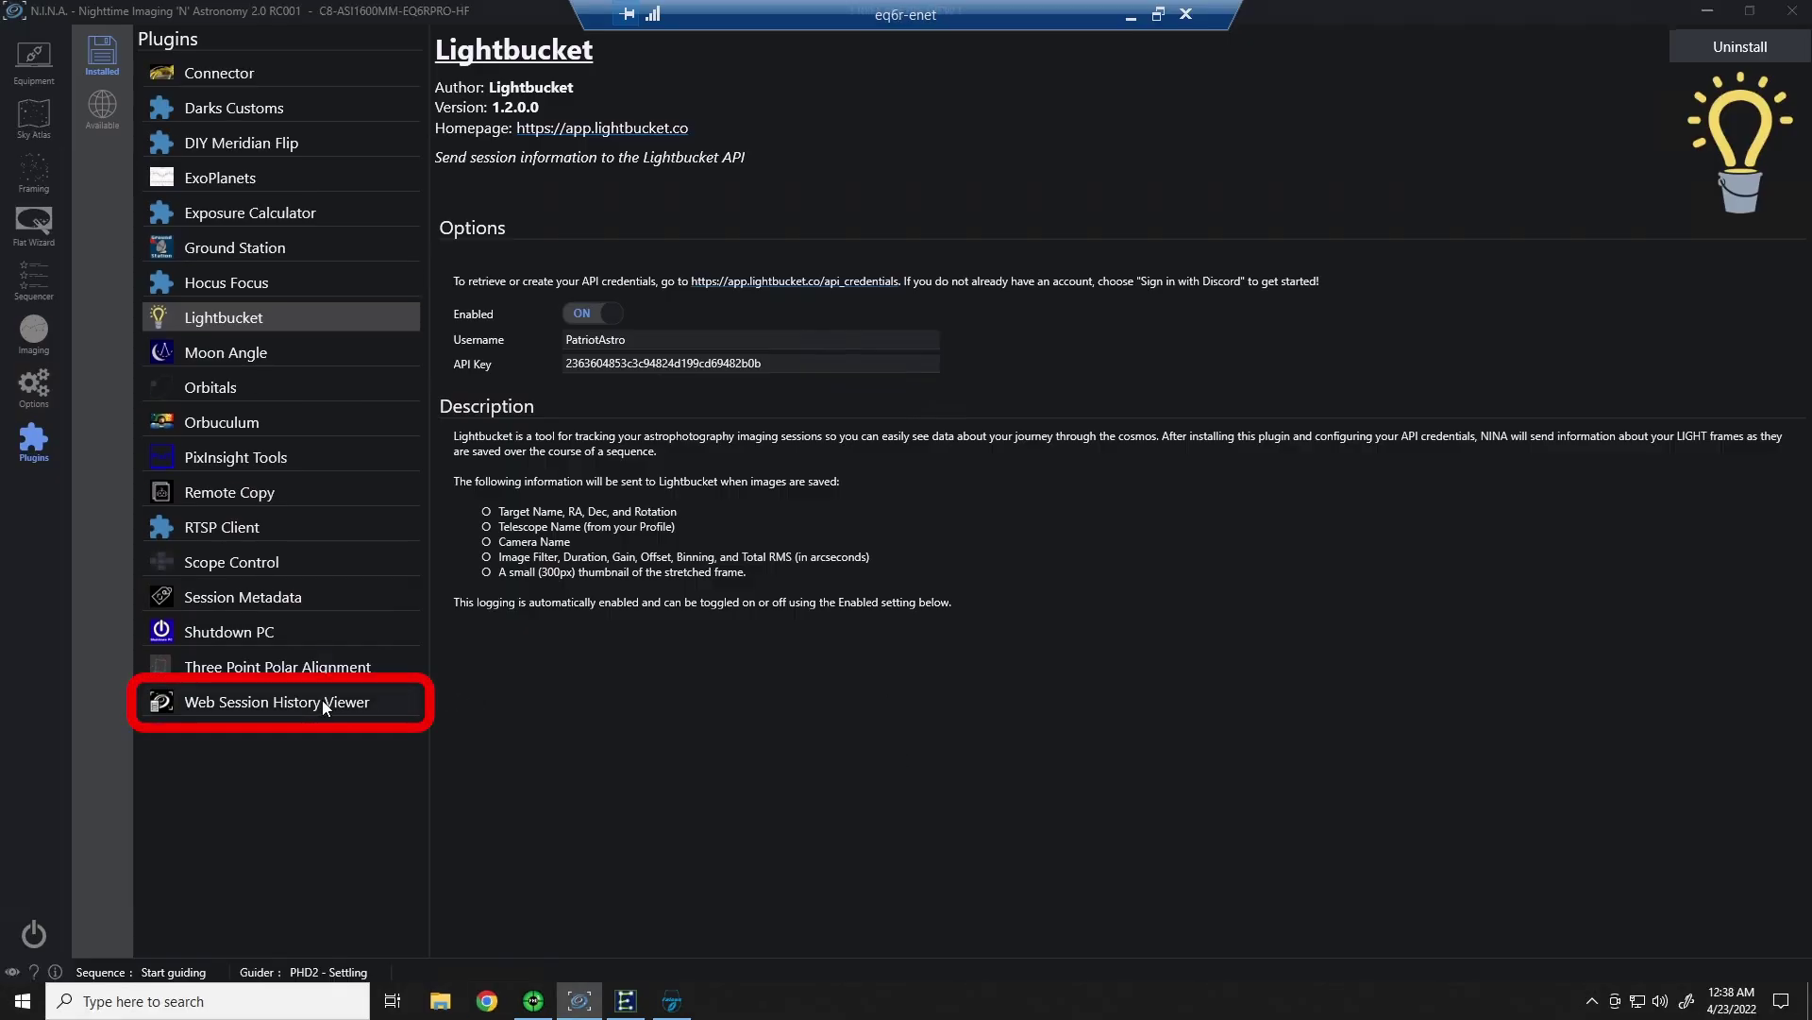
Select Web Session History Viewer to show its port 80, 10-day retention and web server URLs.
click(321, 700)
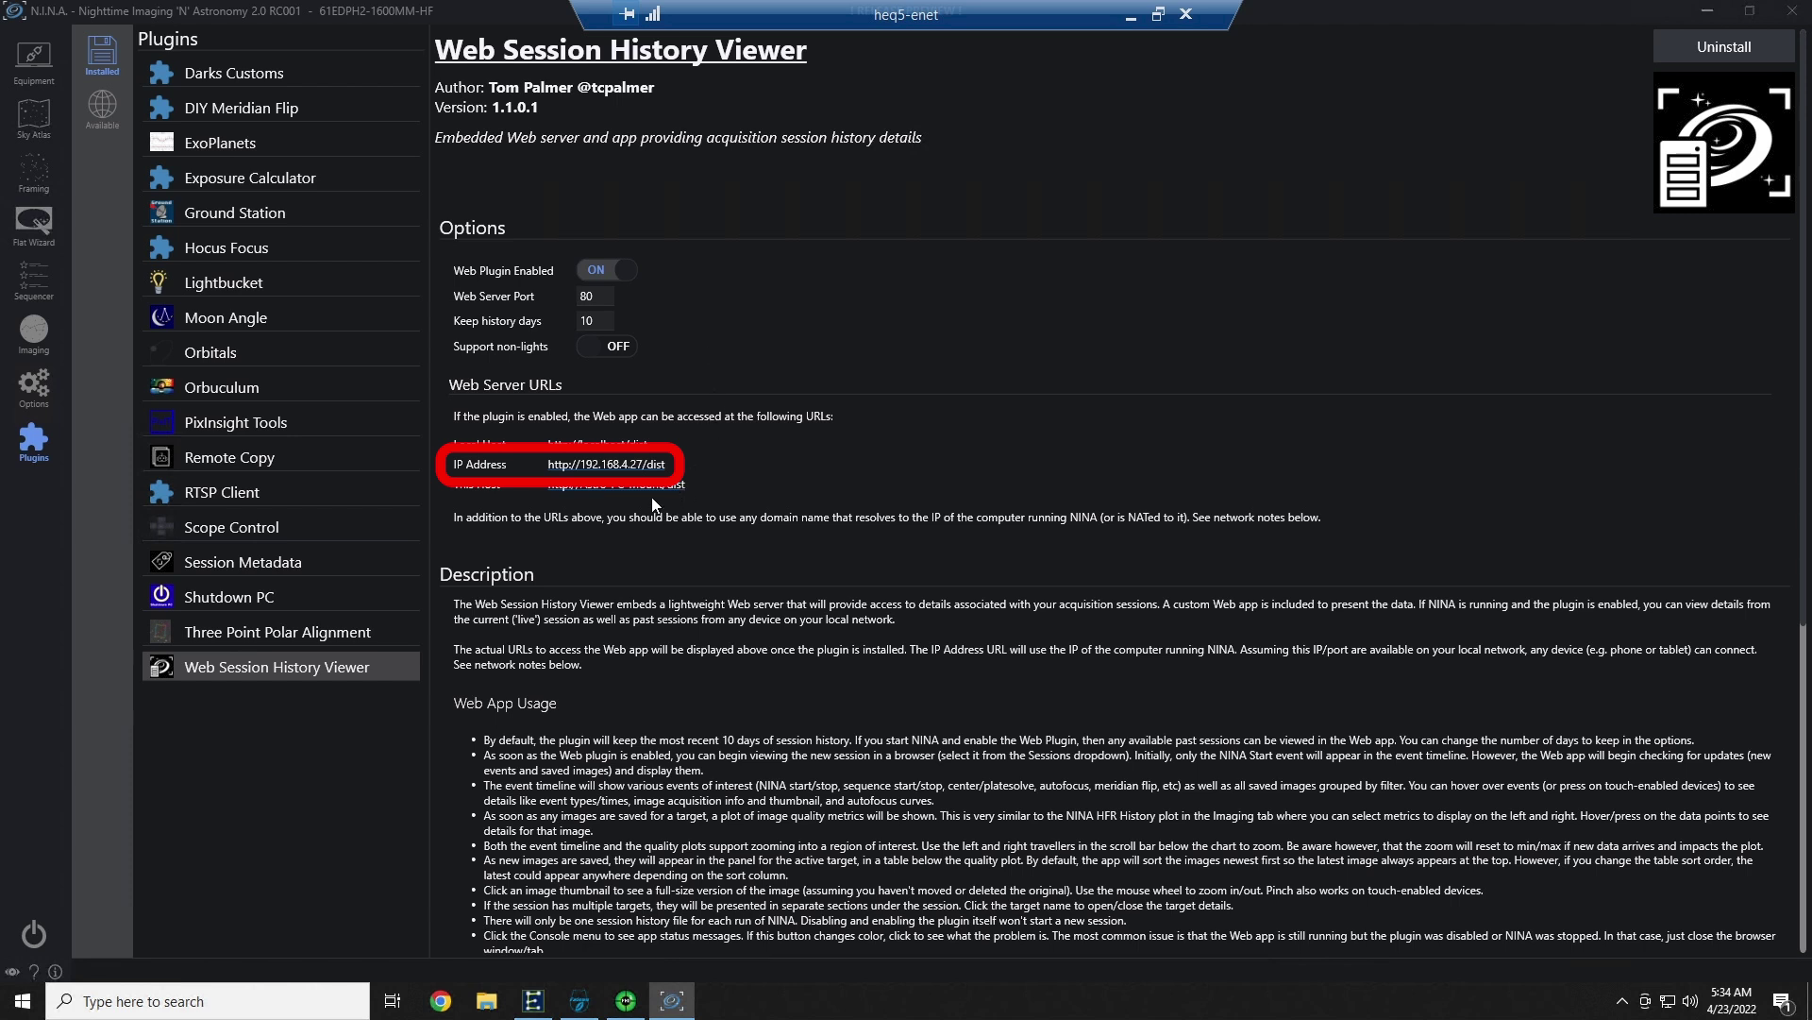
Open NINA Web from its IP URL, choose the Apr 22 2022 22:12:07 session, and inspect timeline markers.
click(627, 465)
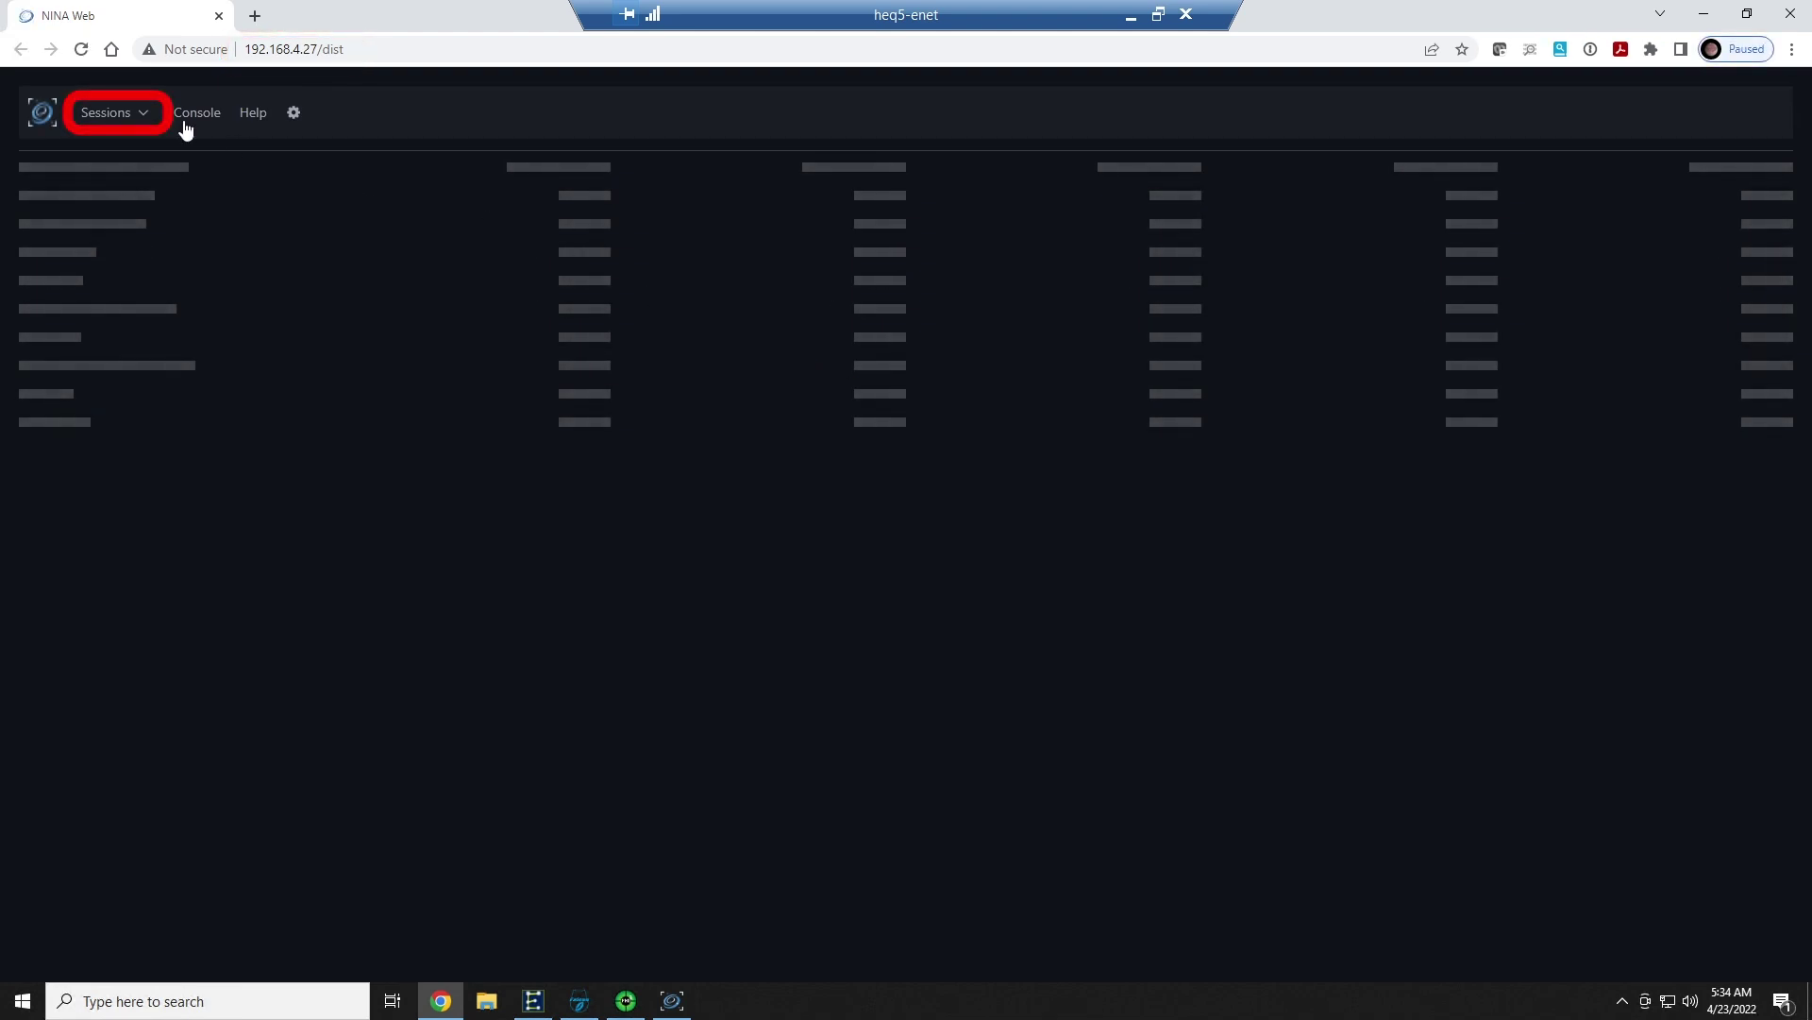
click(137, 112)
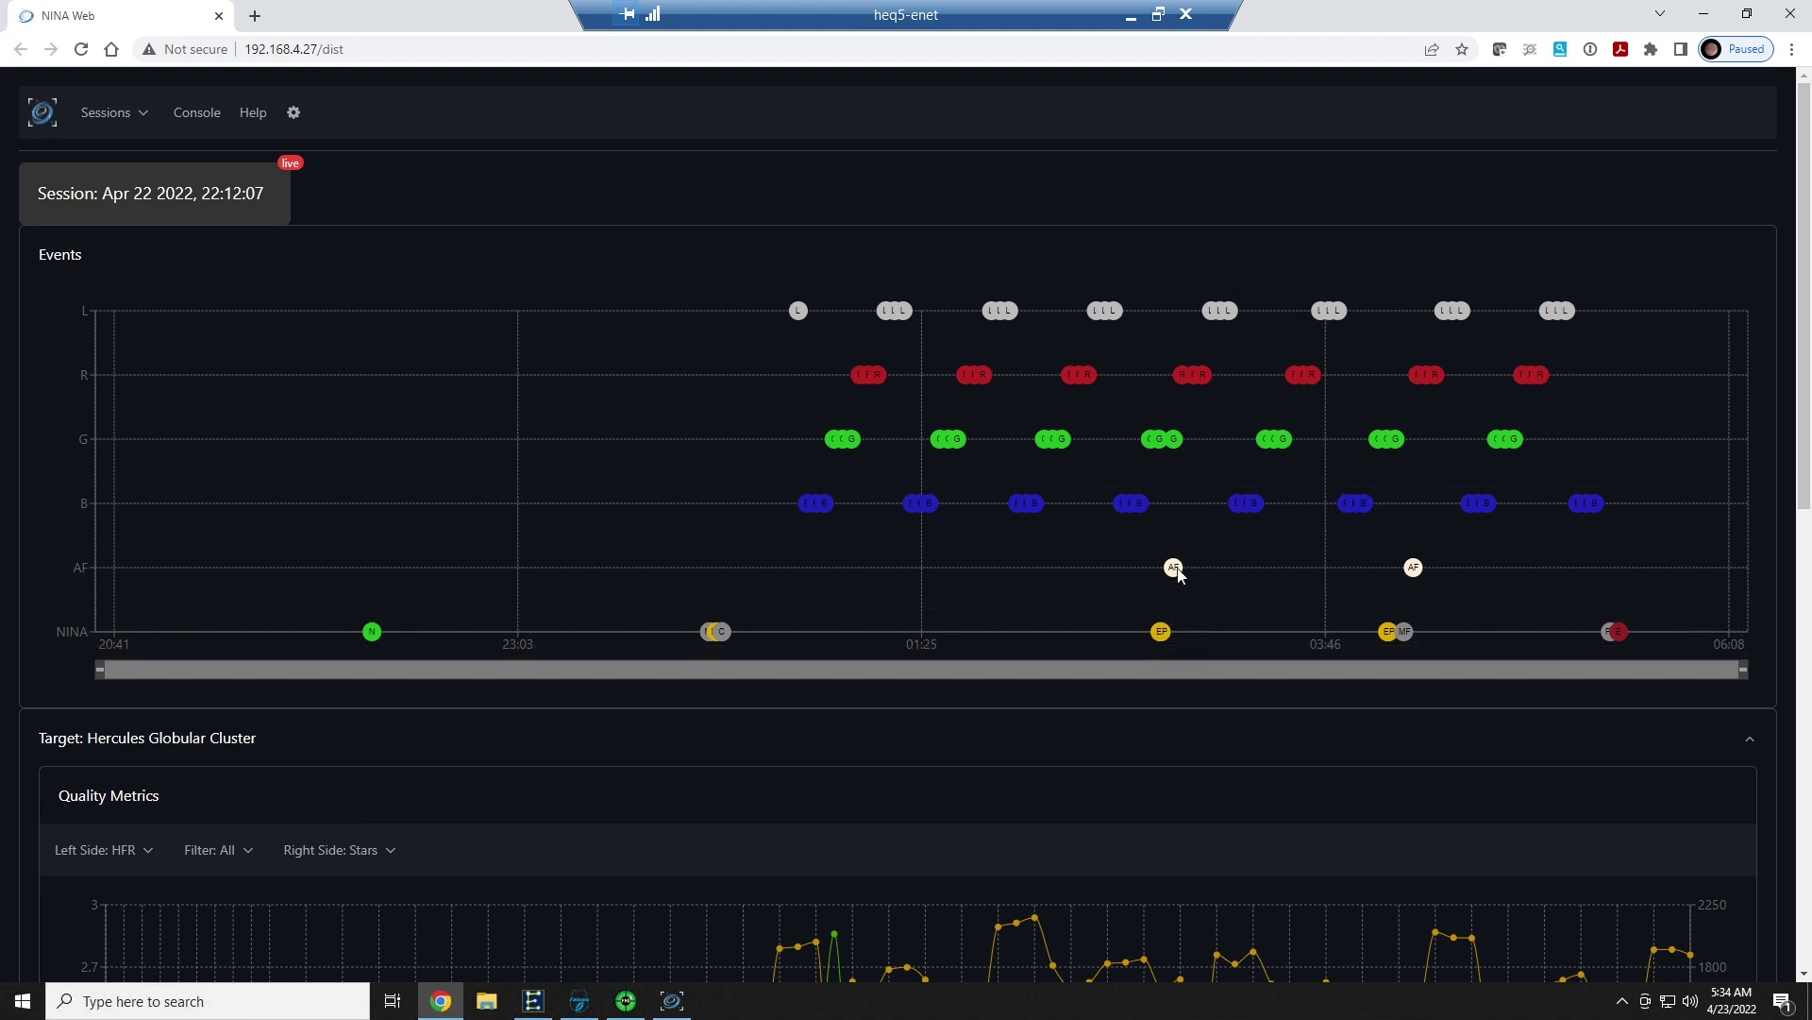
mouse_move(1175, 574)
mouse_move(1406, 635)
mouse_move(1612, 636)
Filter the Quality Metrics chart to show only B filter frames.
mouse_move(1494, 443)
scroll(1037, 839, down, 3)
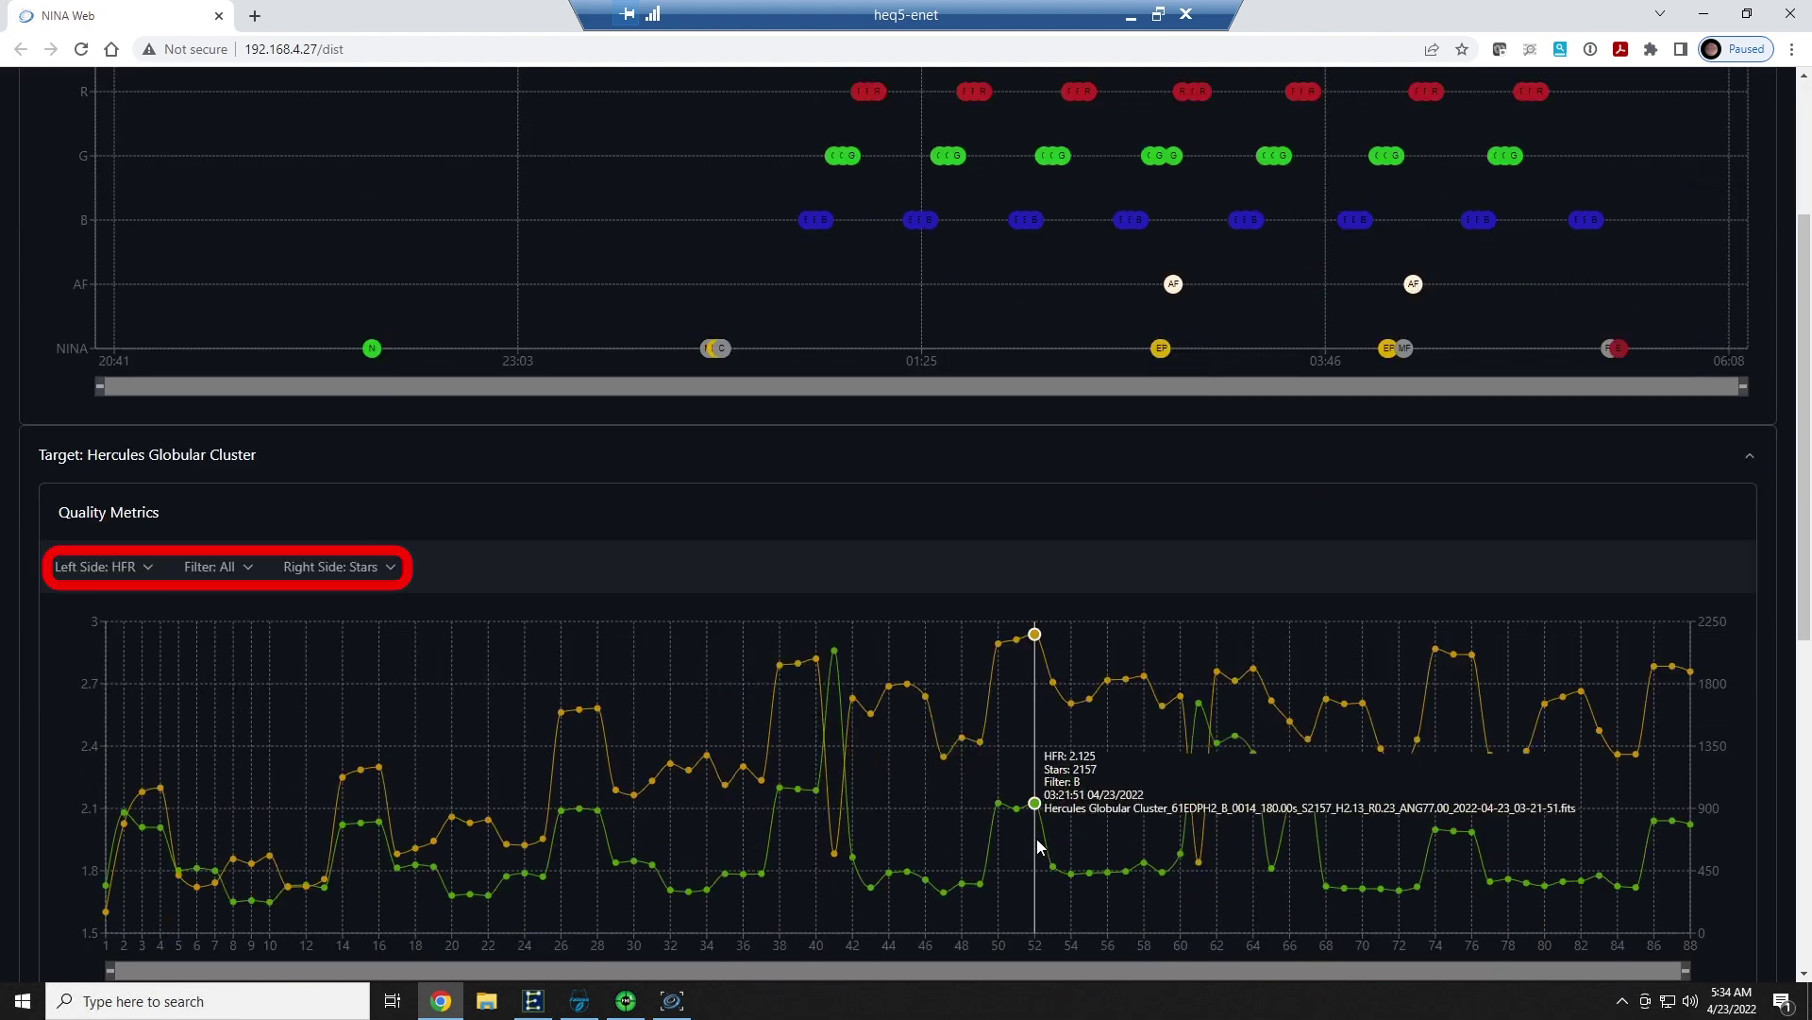
click(235, 570)
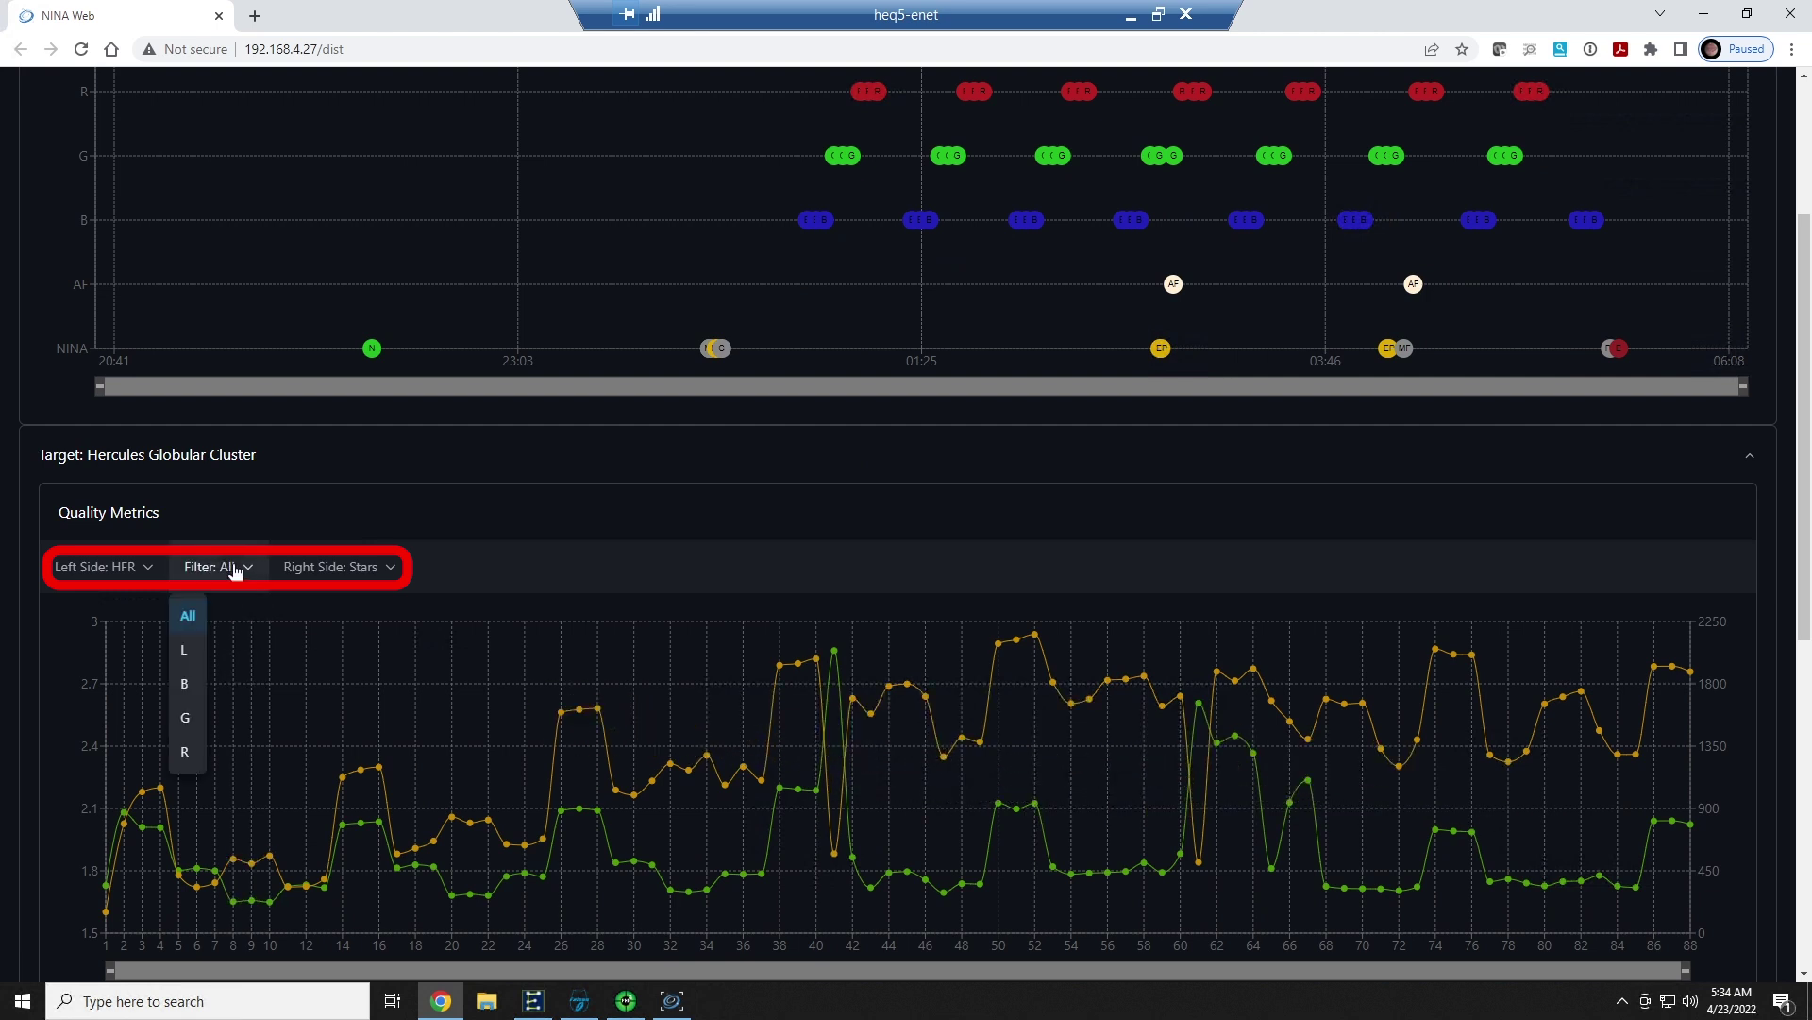
click(200, 693)
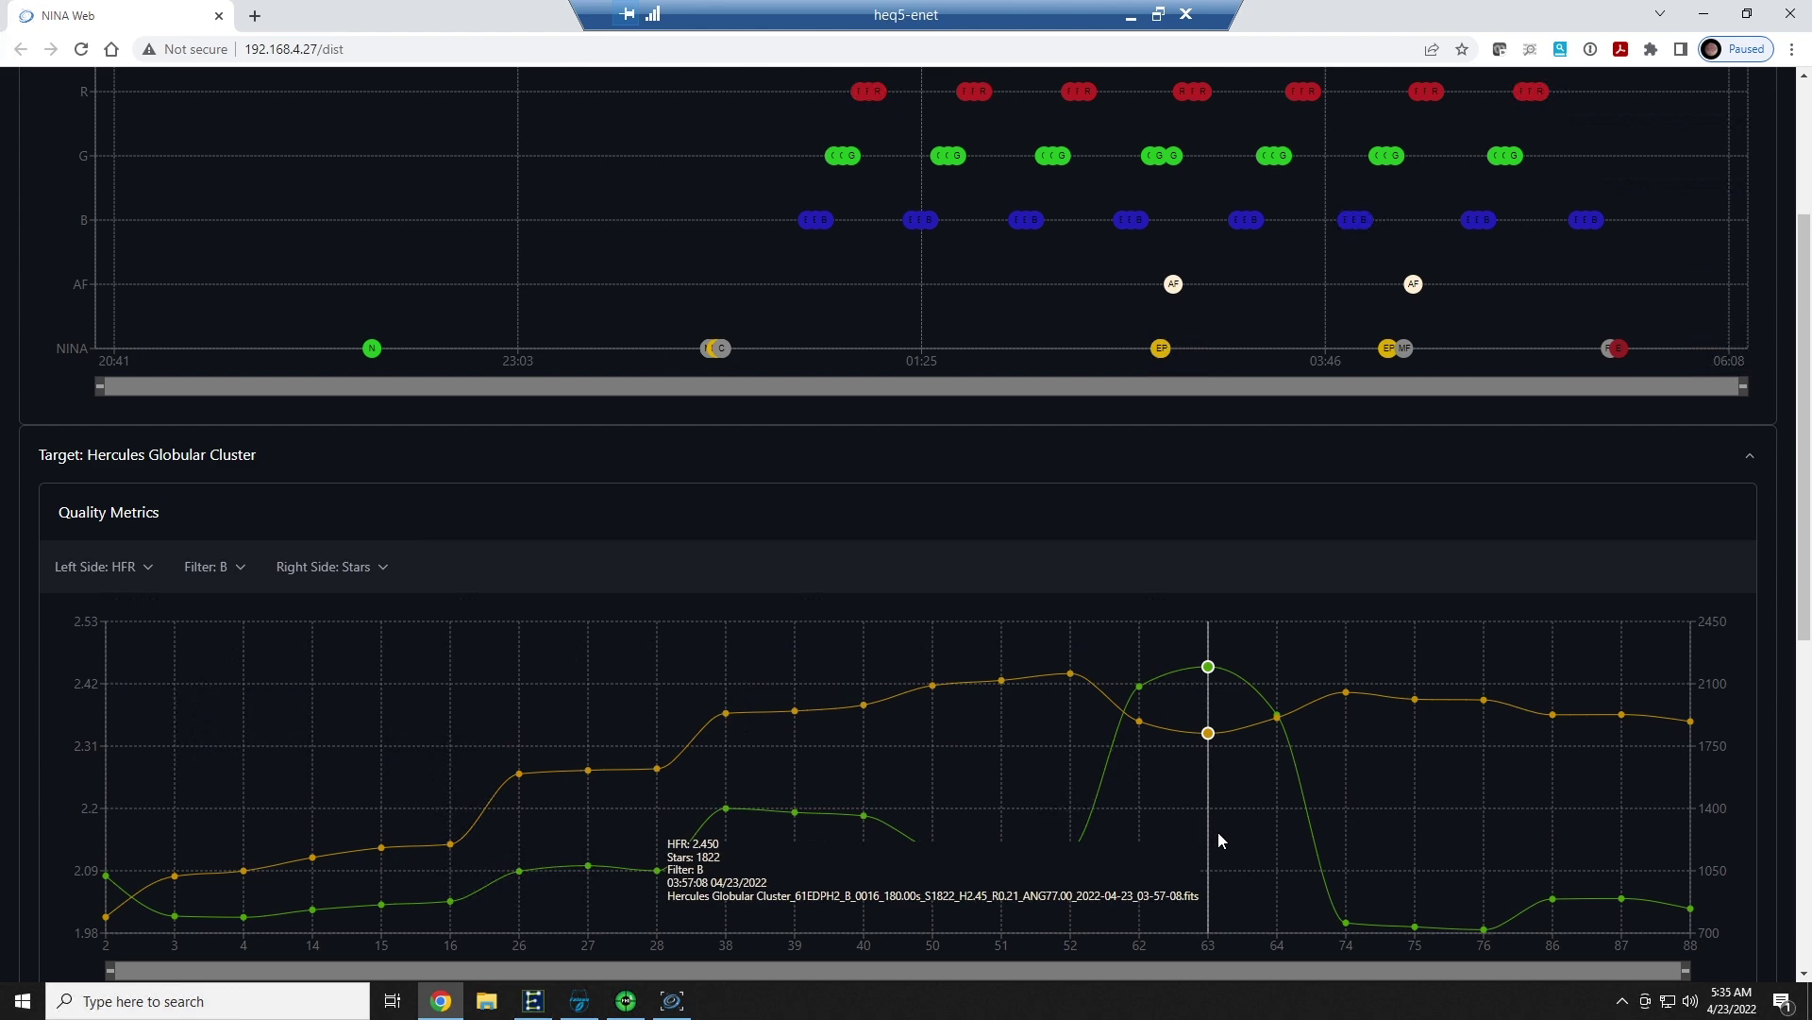
Narrow the Events timeline range to roughly 03:46–06:00.
scroll(1218, 831, down, 6)
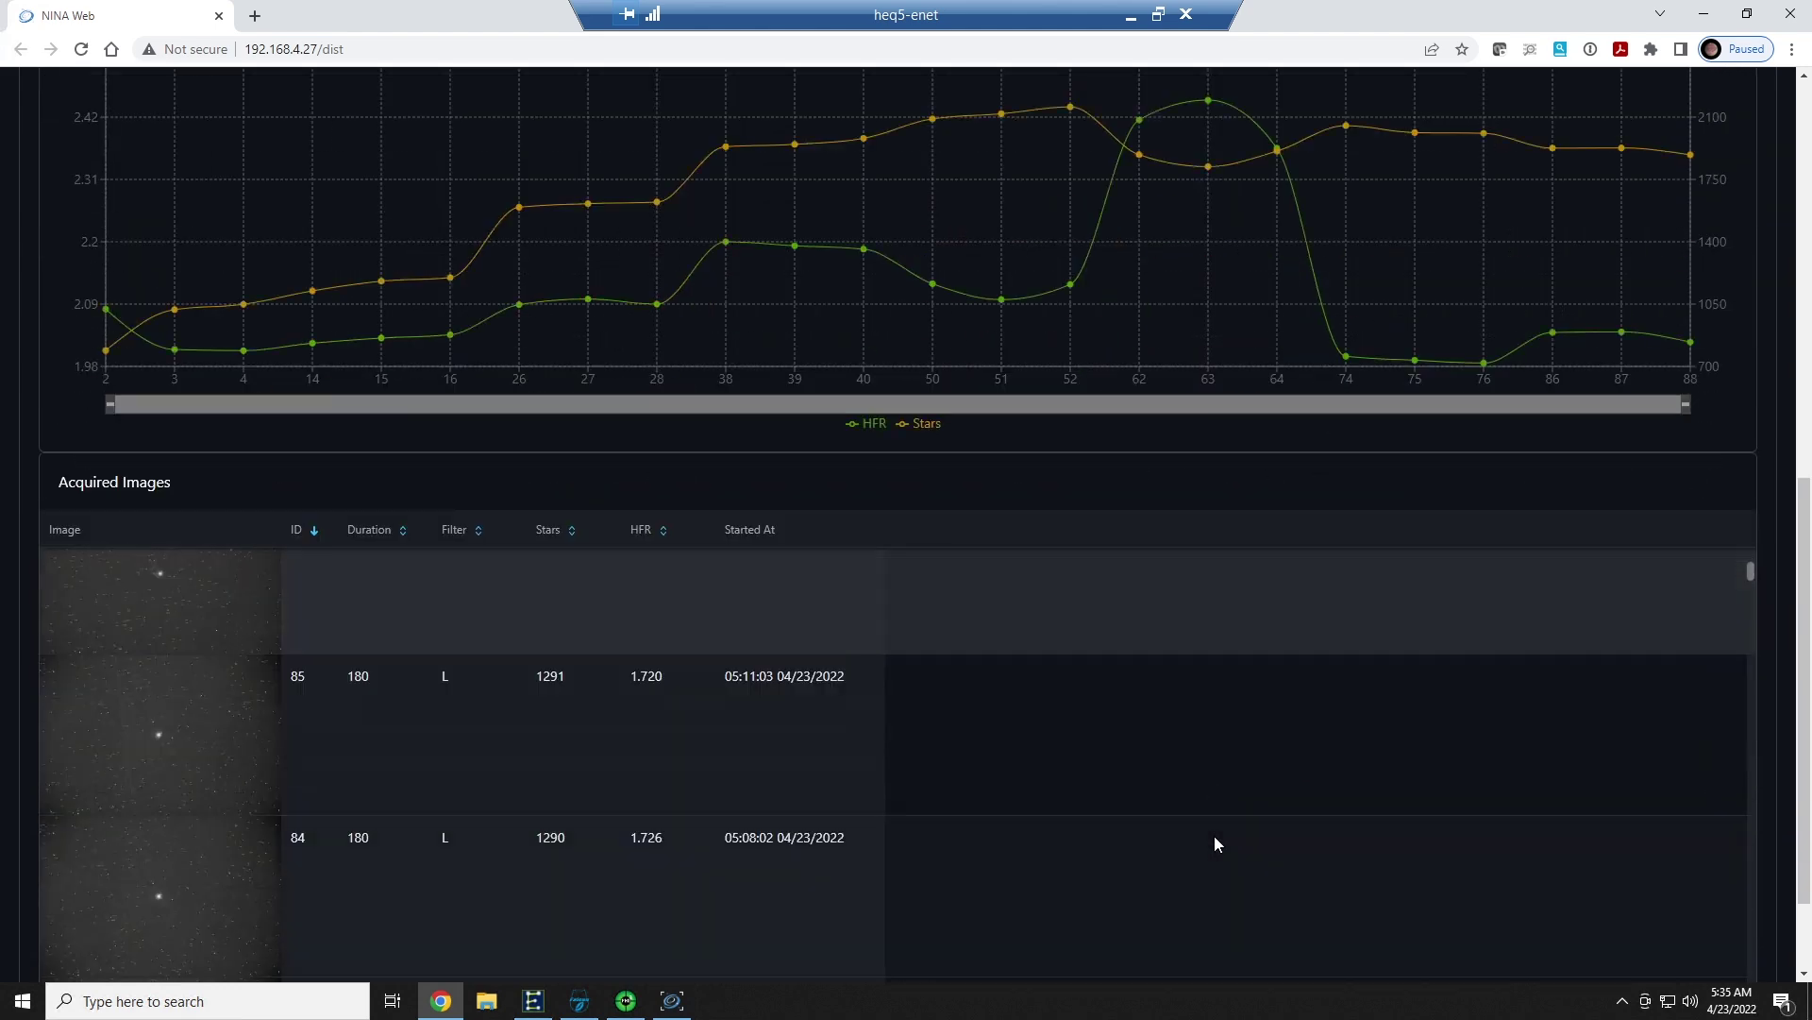
scroll(929, 543, up, 10)
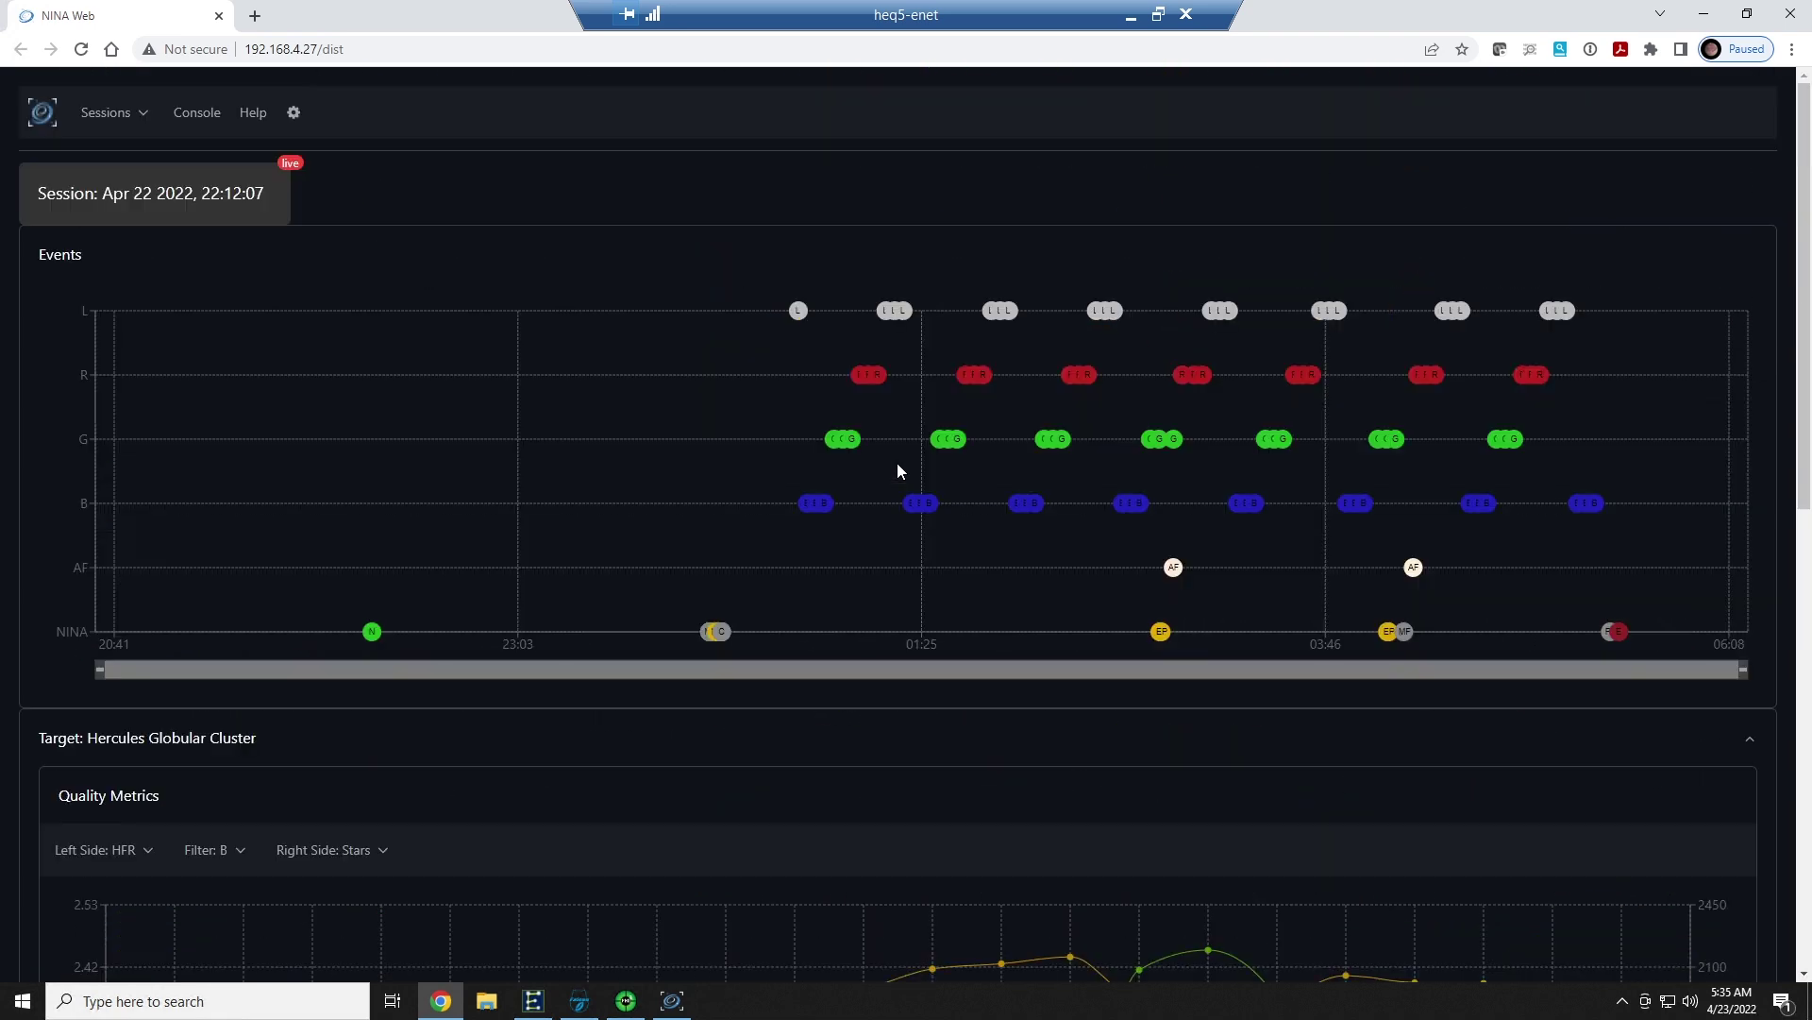
mouse_move(100, 669)
mouse_down()
mouse_move(1116, 667)
mouse_move(1264, 739)
mouse_up()
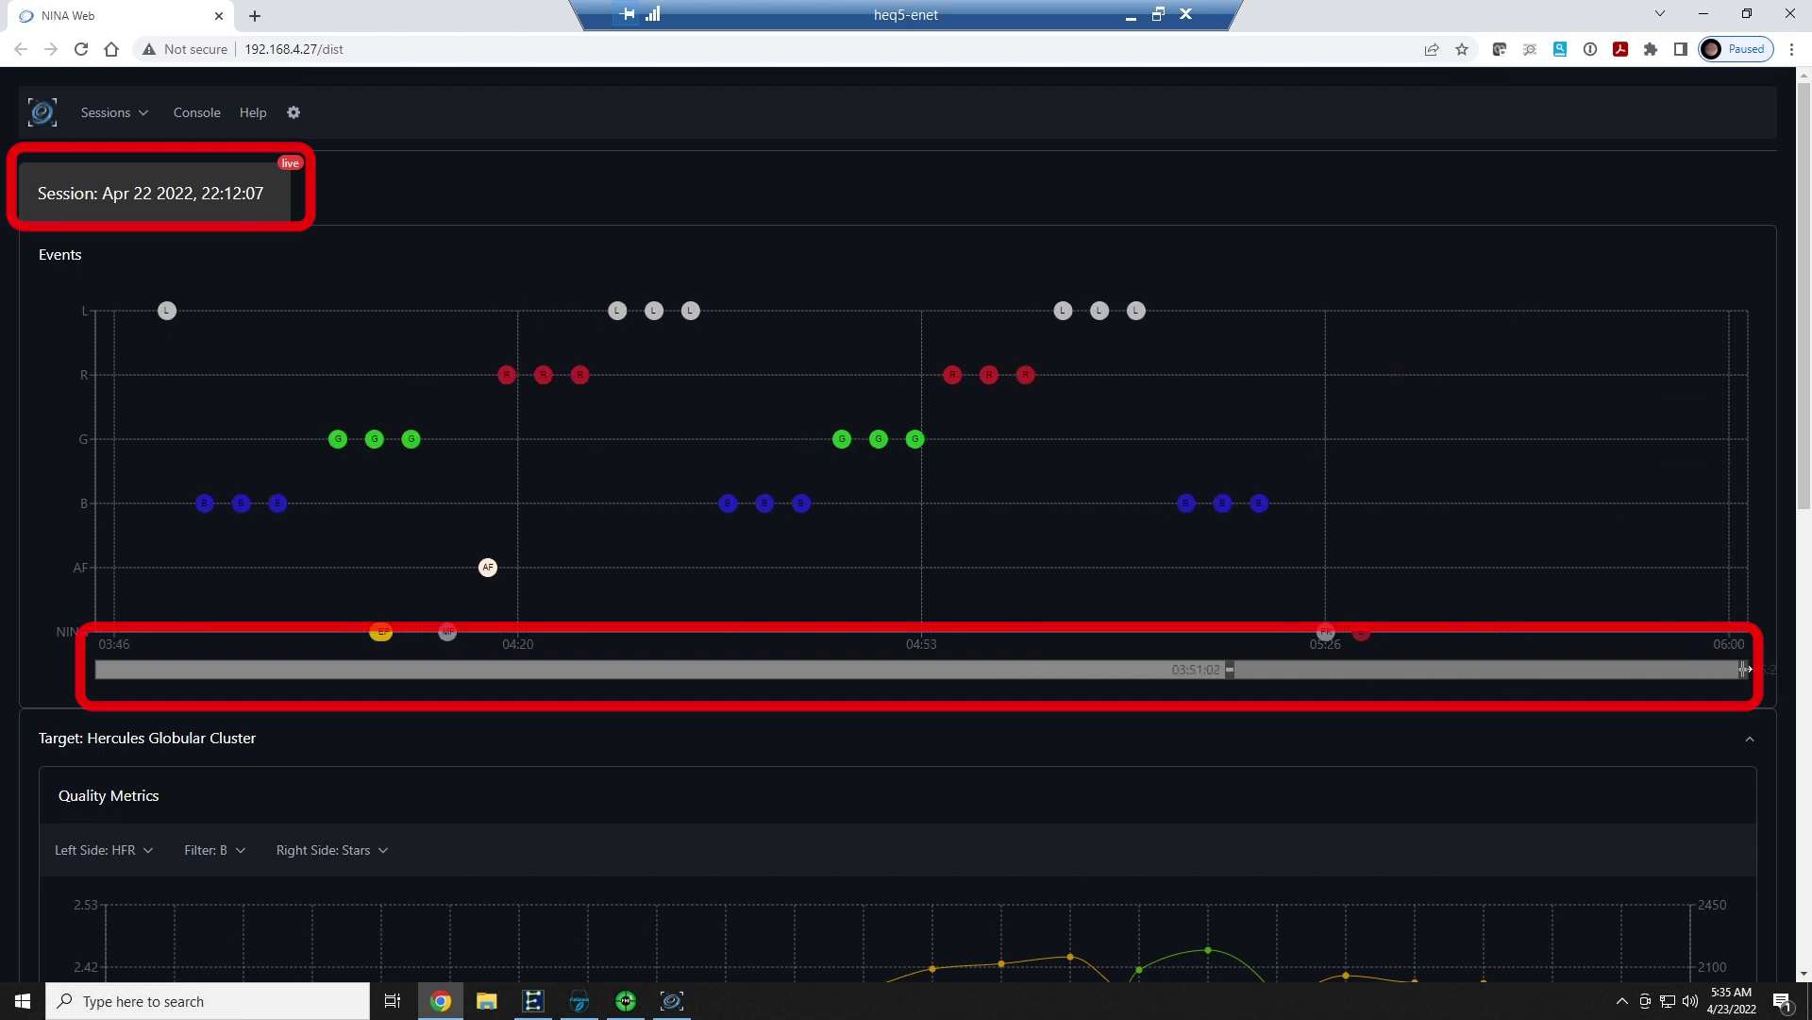
drag(1744, 668, 1711, 670)
Load the session viewer from 192.168.4.37.
click(317, 53)
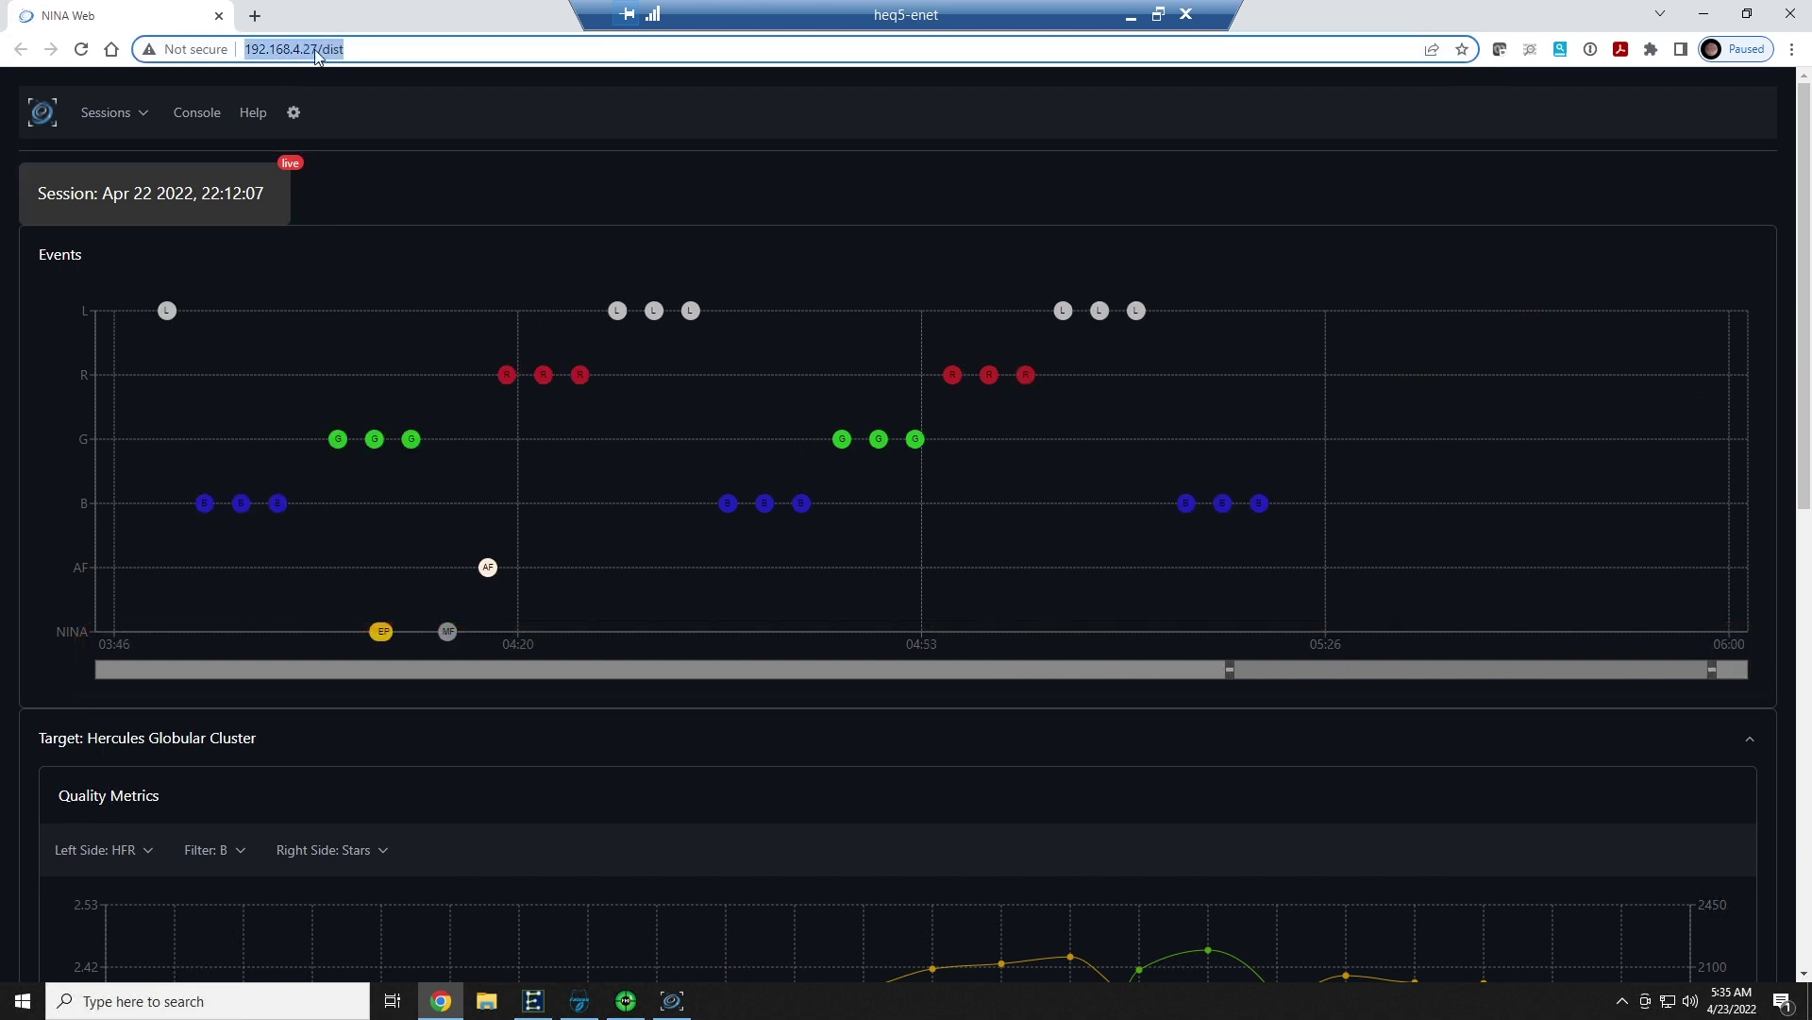
click(311, 53)
key(BackSpace)
text(3)
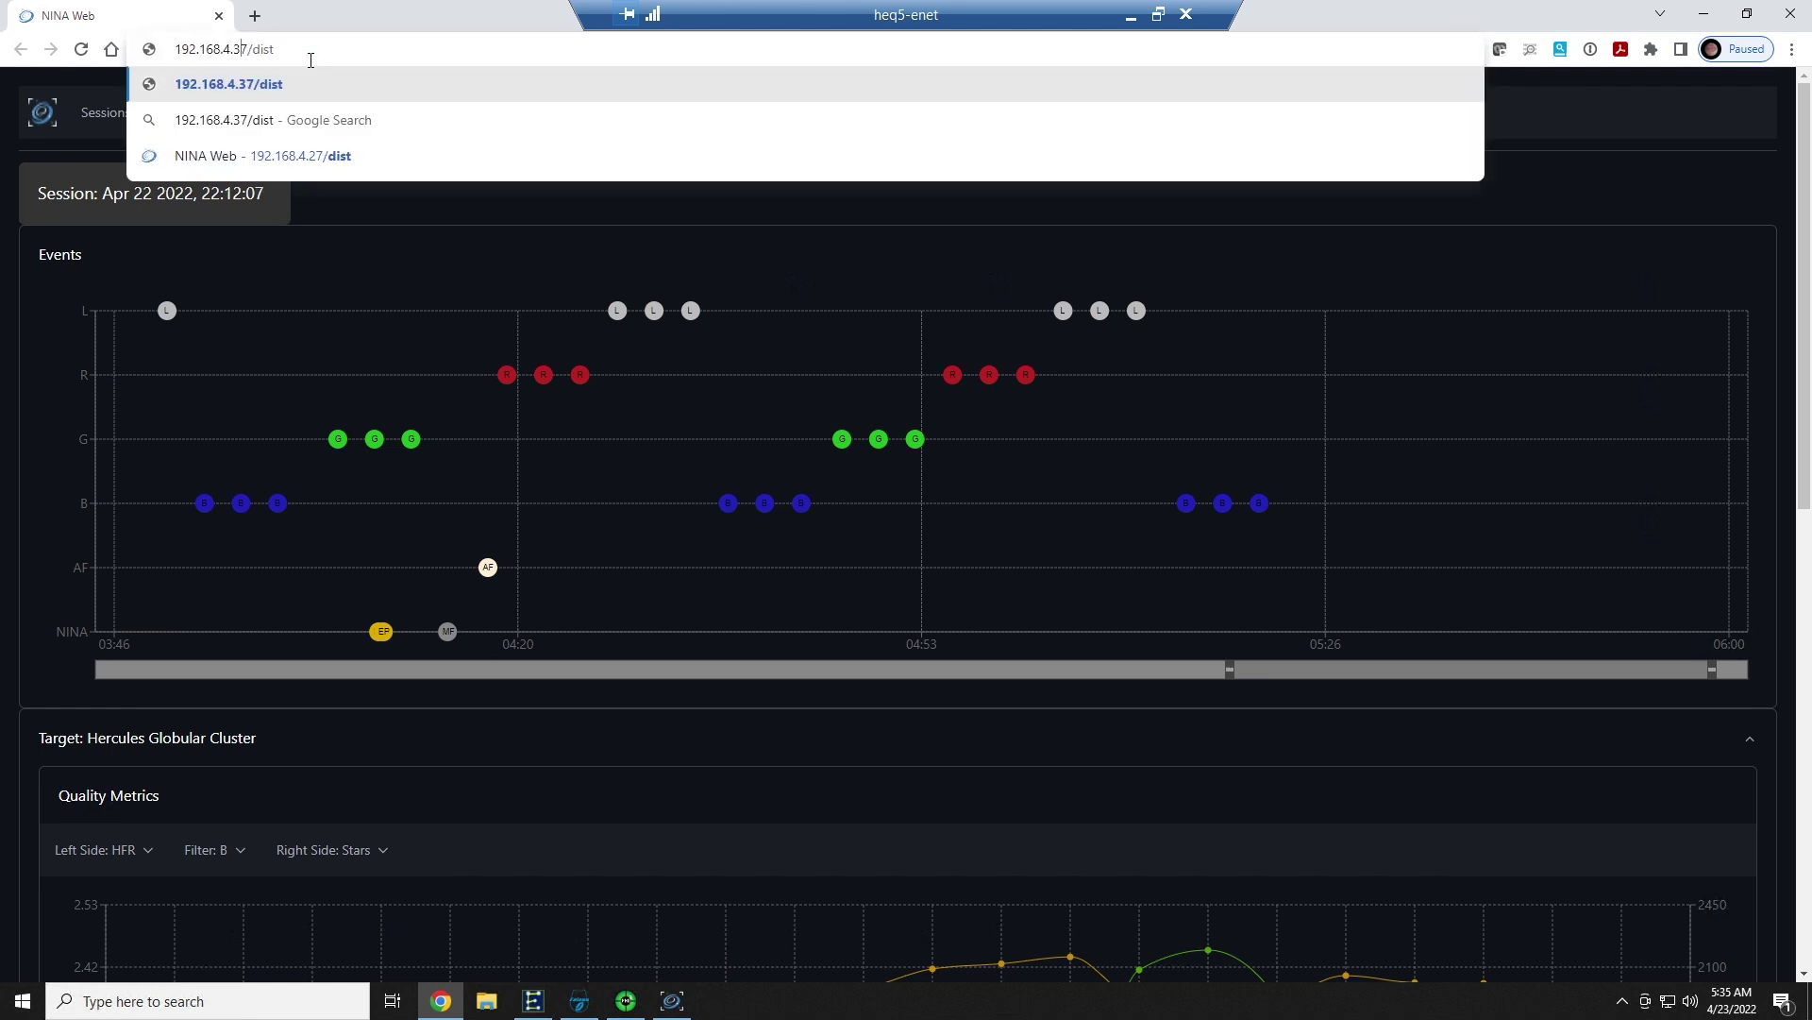
key(Return)
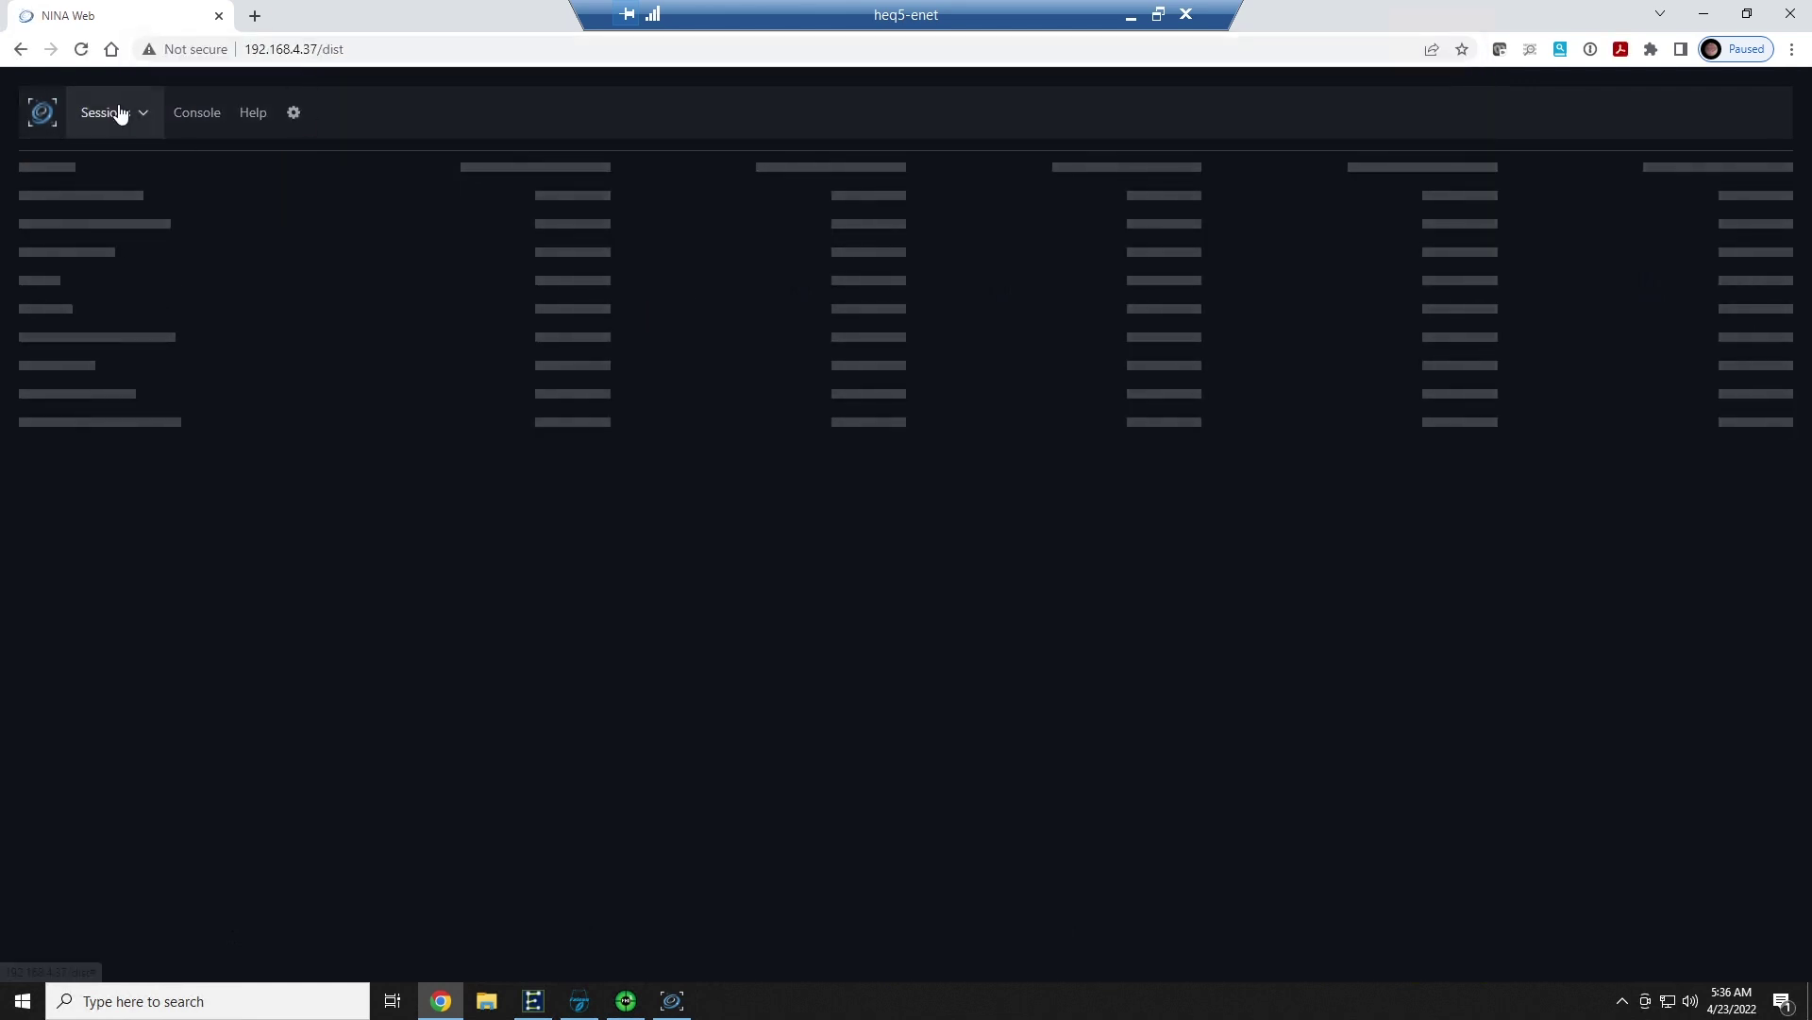
View the Apr 24 21:38:03 session, then return to Apr 22 22:12:07 and expand Hercules Globular Cluster details.
click(120, 113)
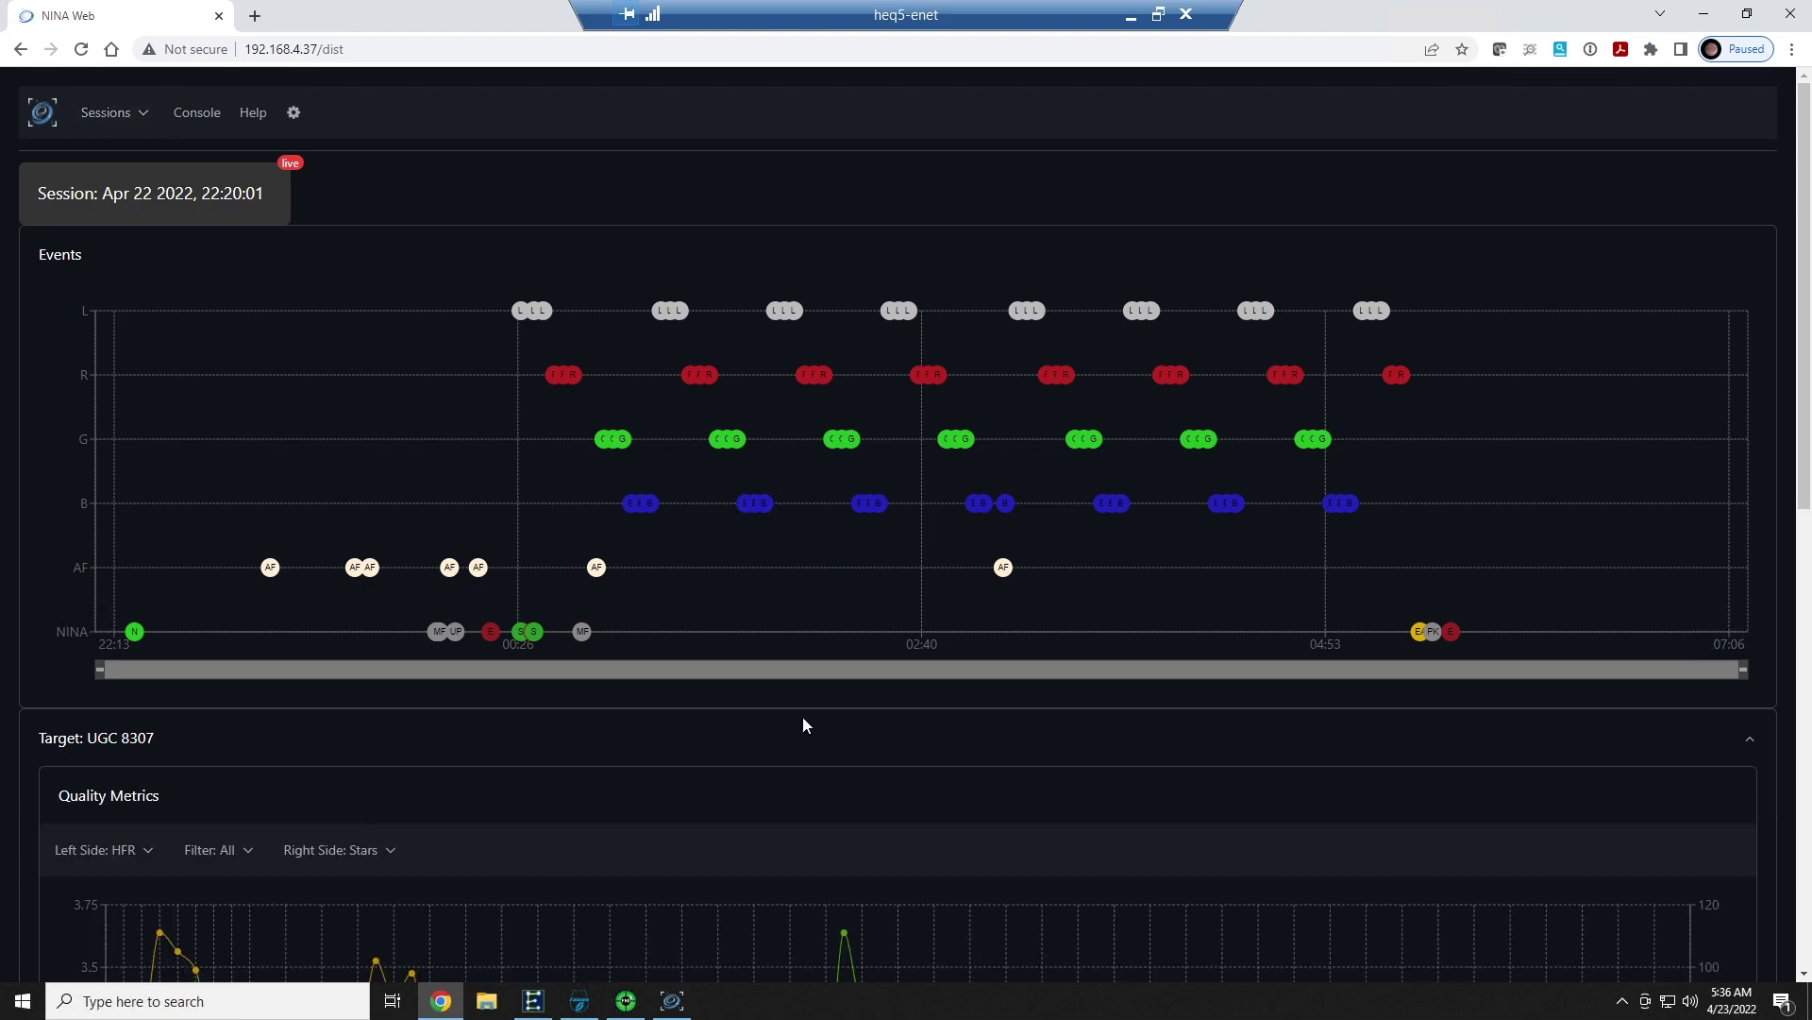
scroll(818, 837, down, 7)
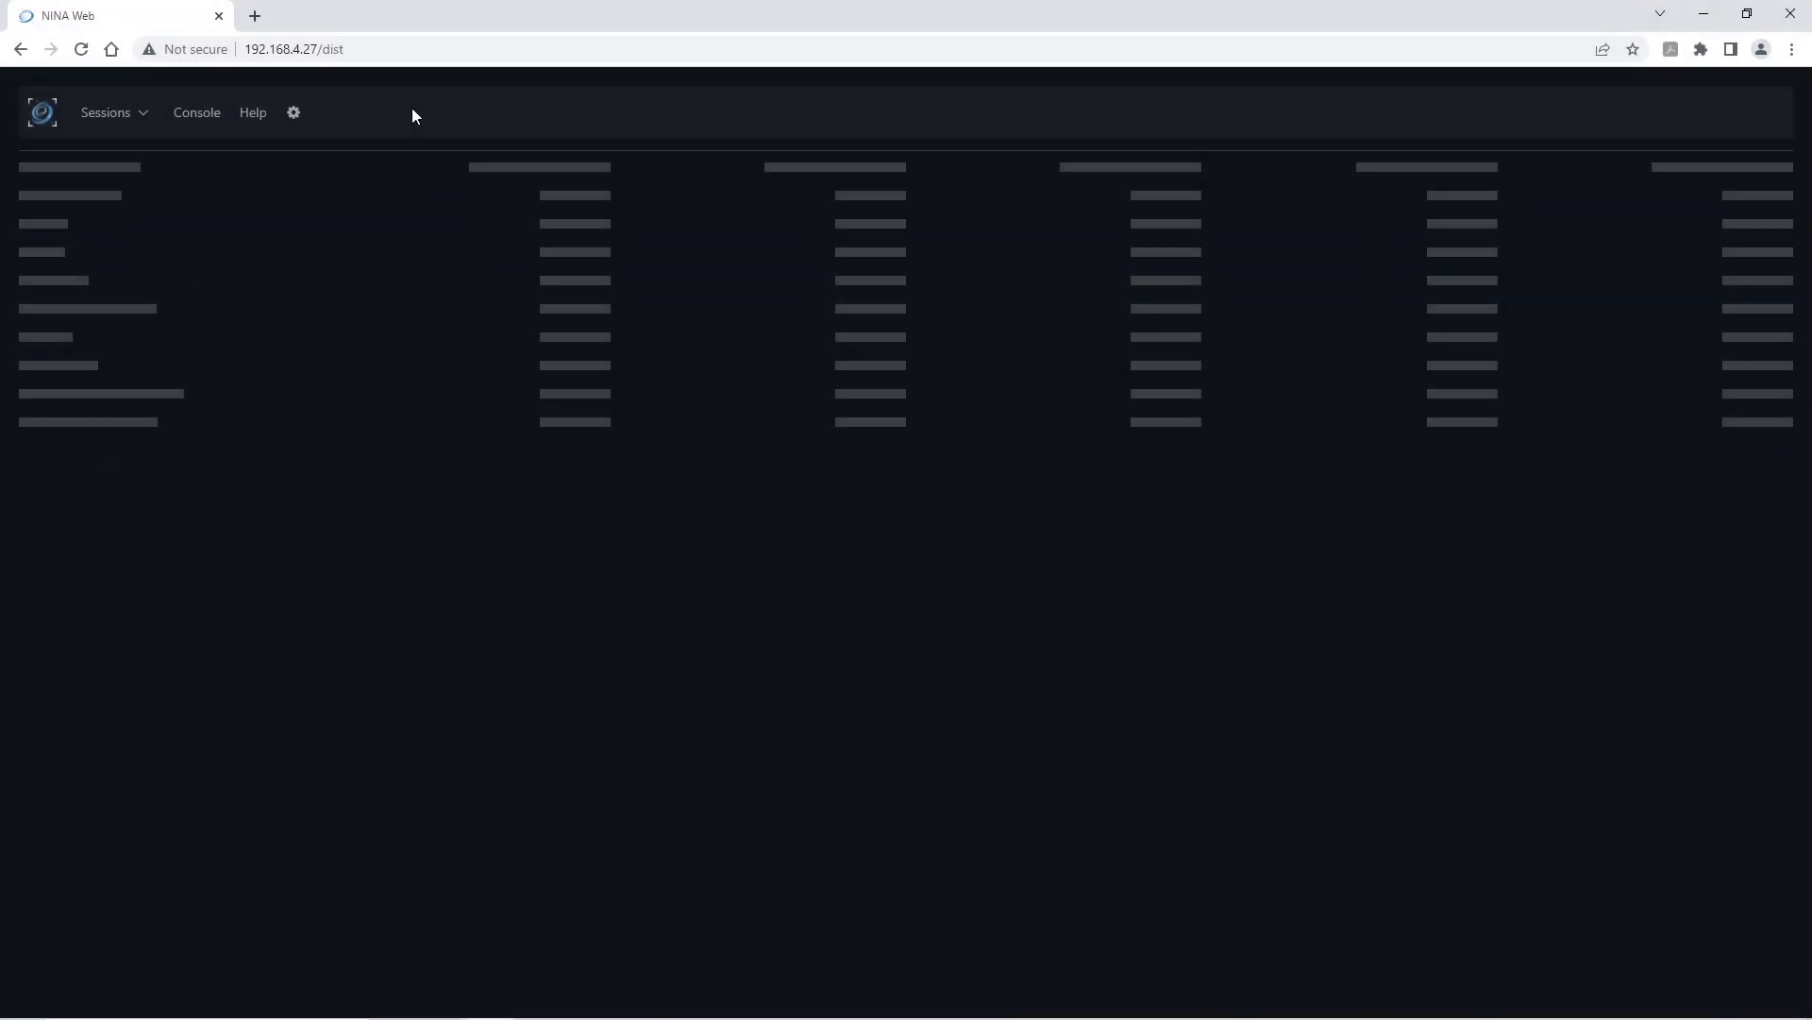
click(146, 114)
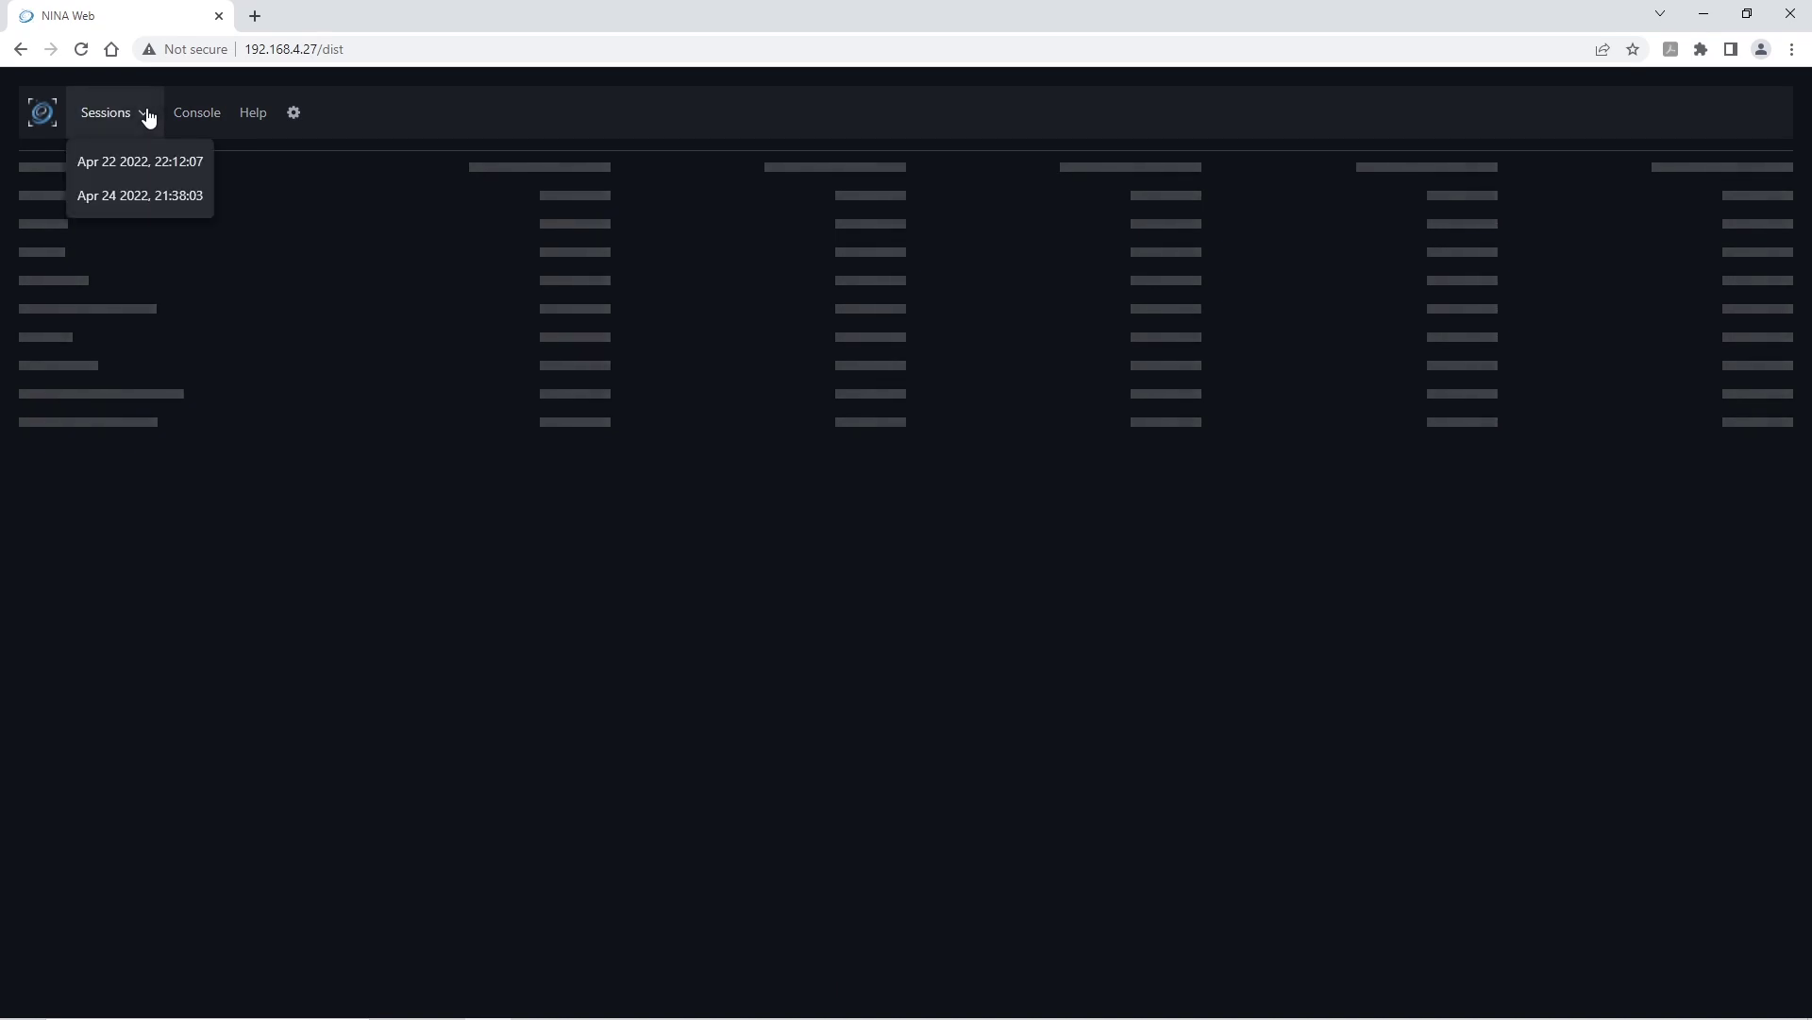
click(161, 197)
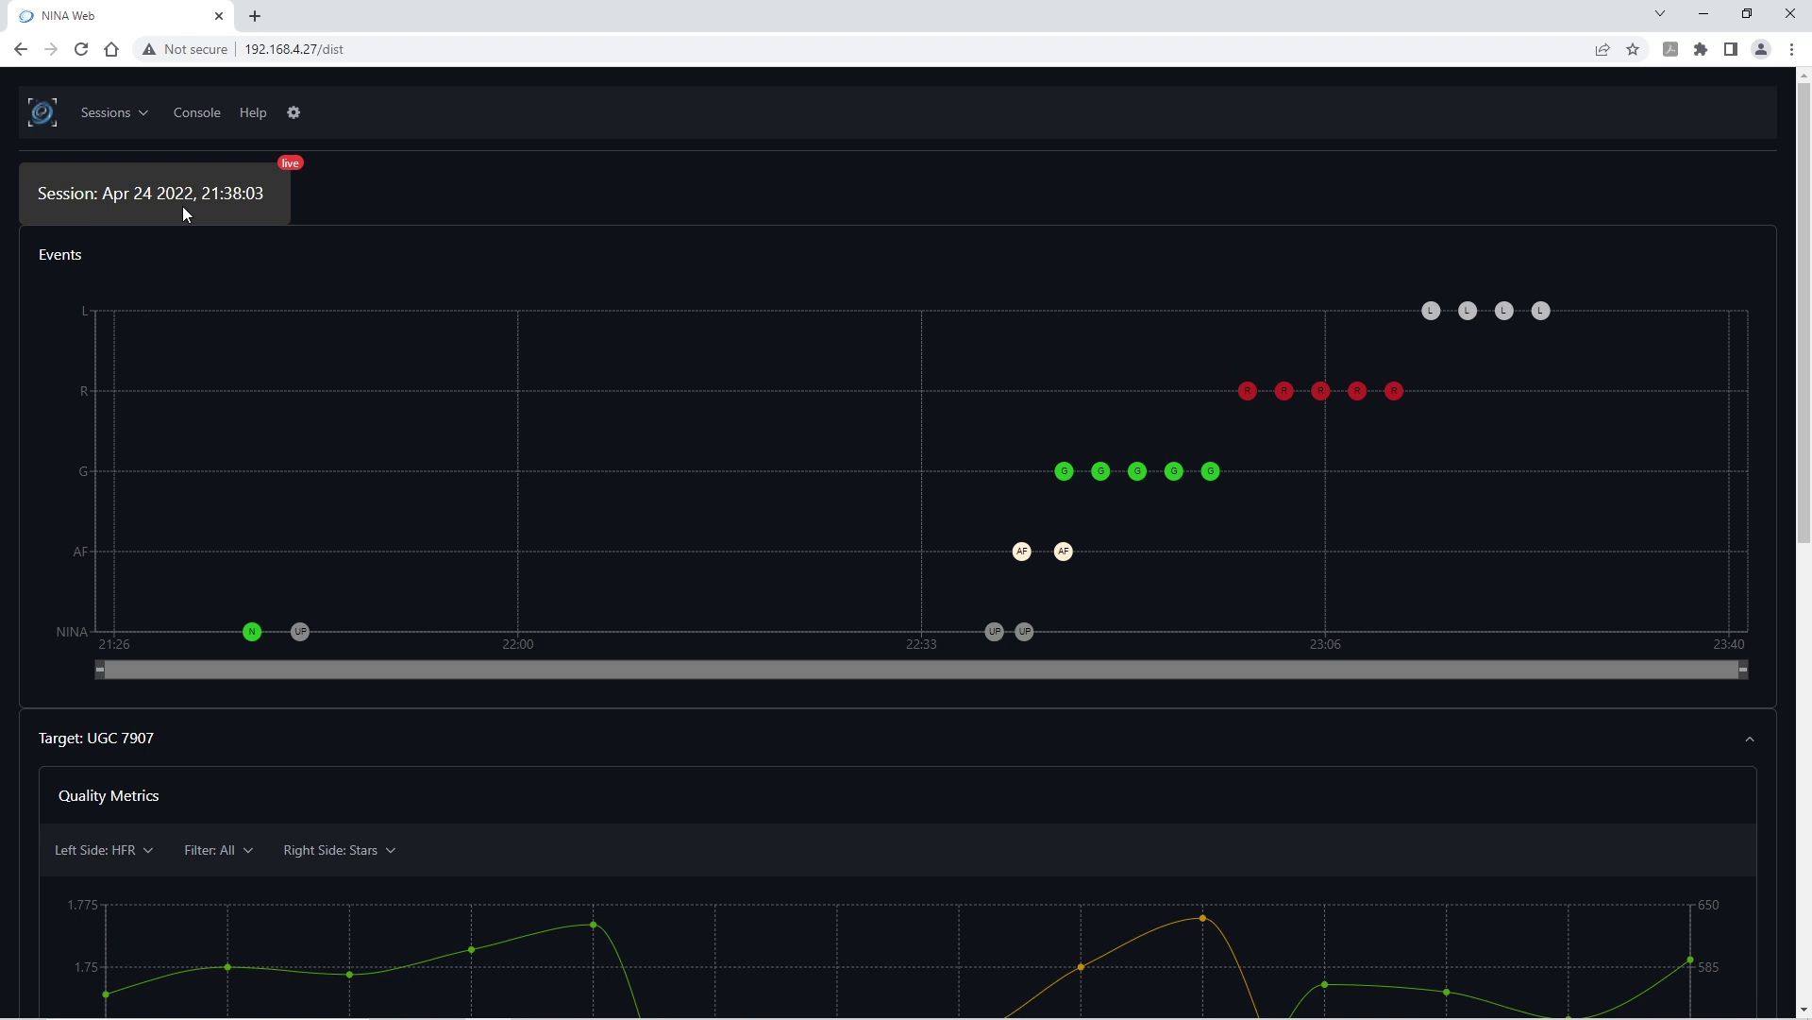
click(146, 113)
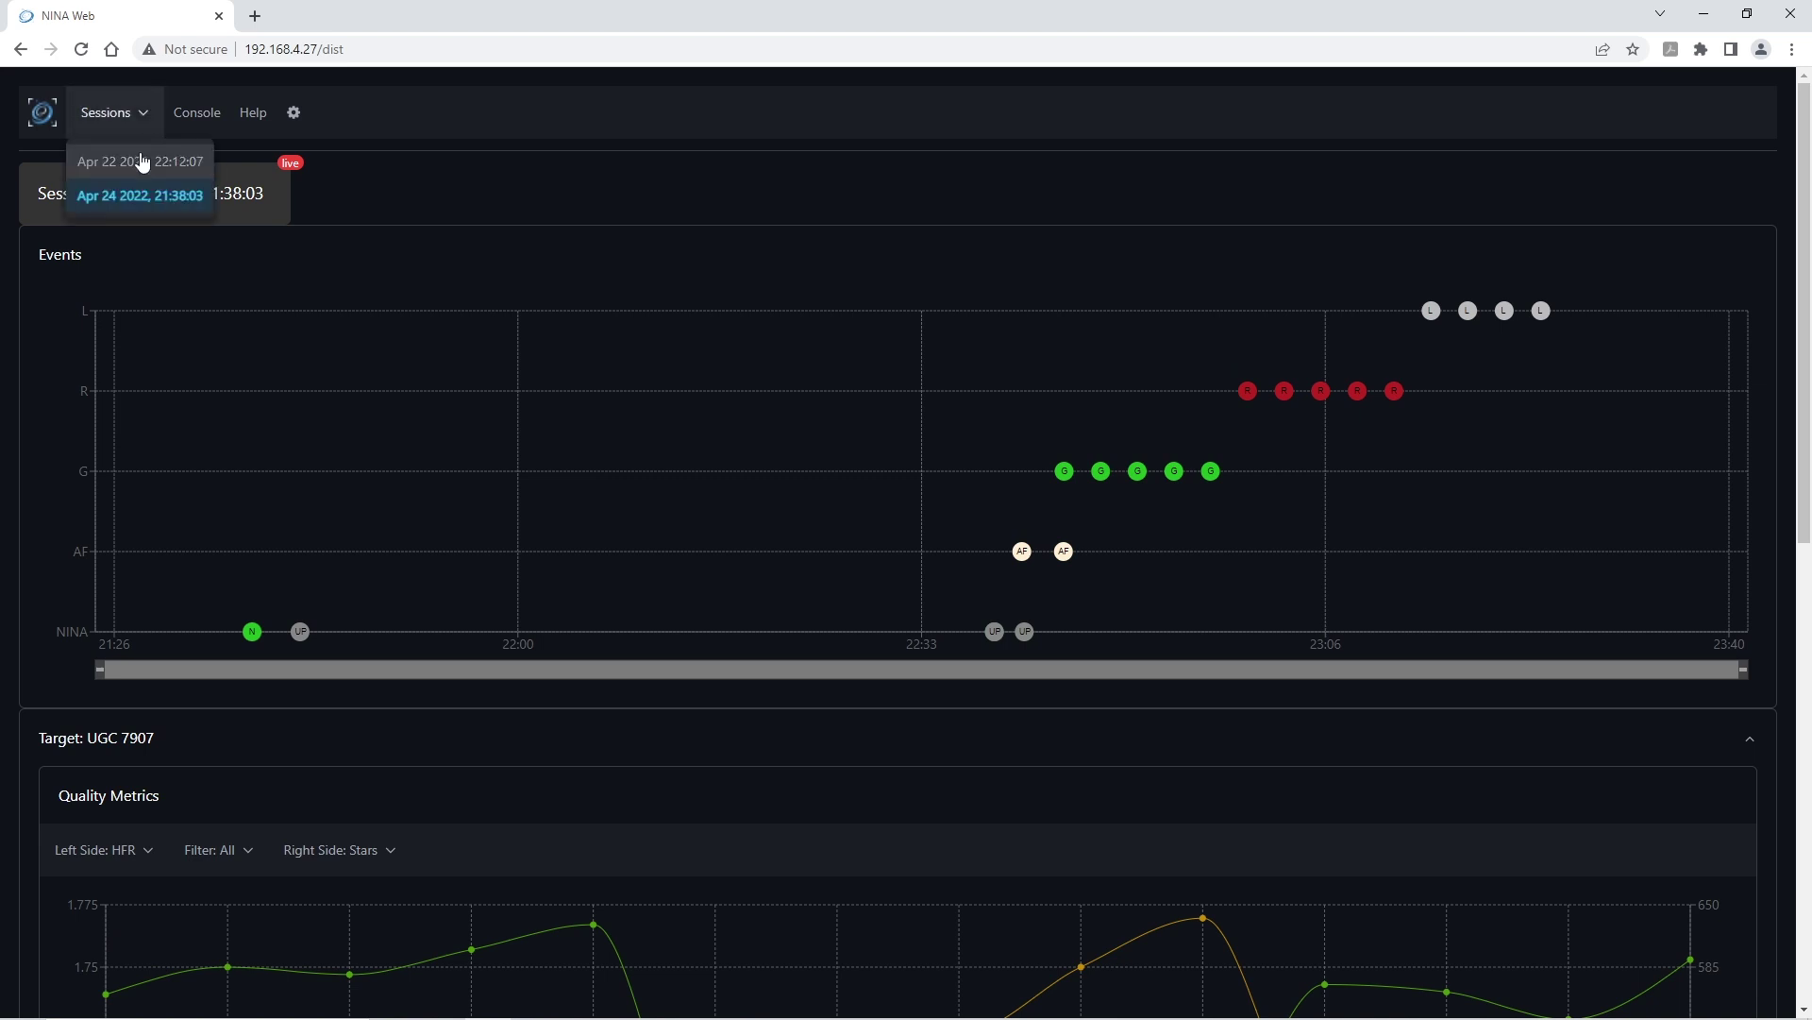
click(142, 164)
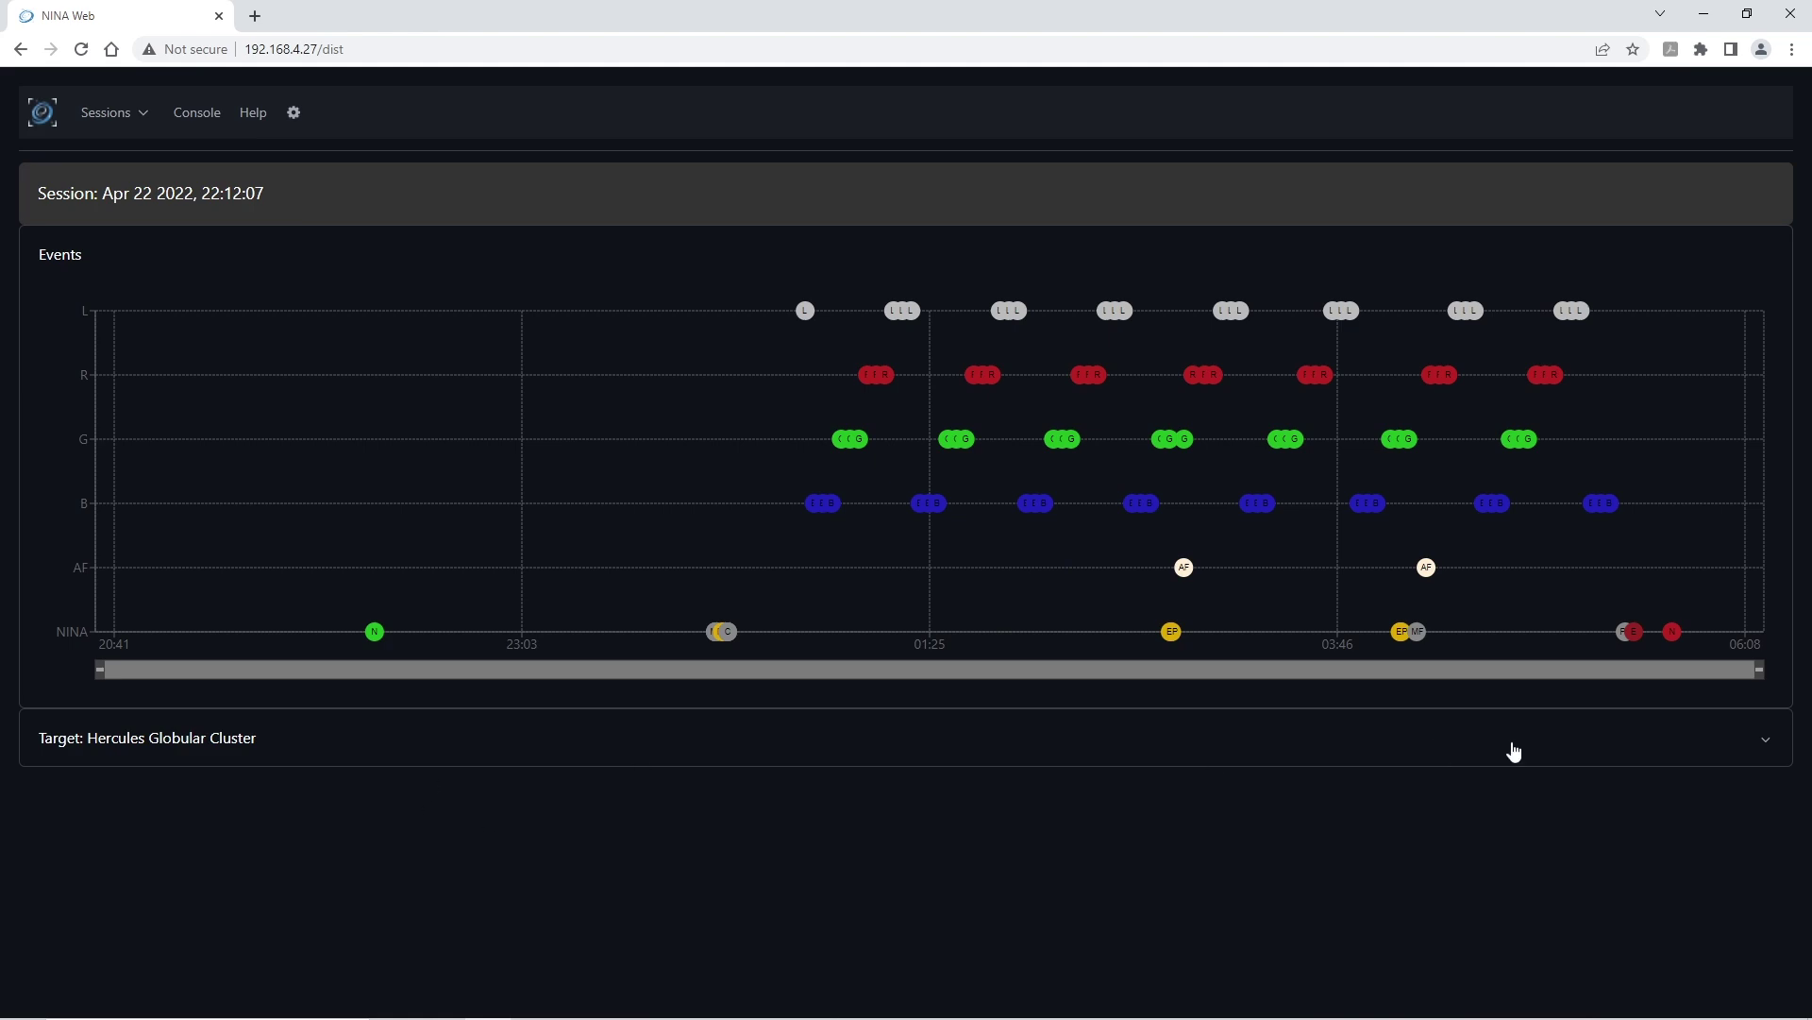
click(1774, 743)
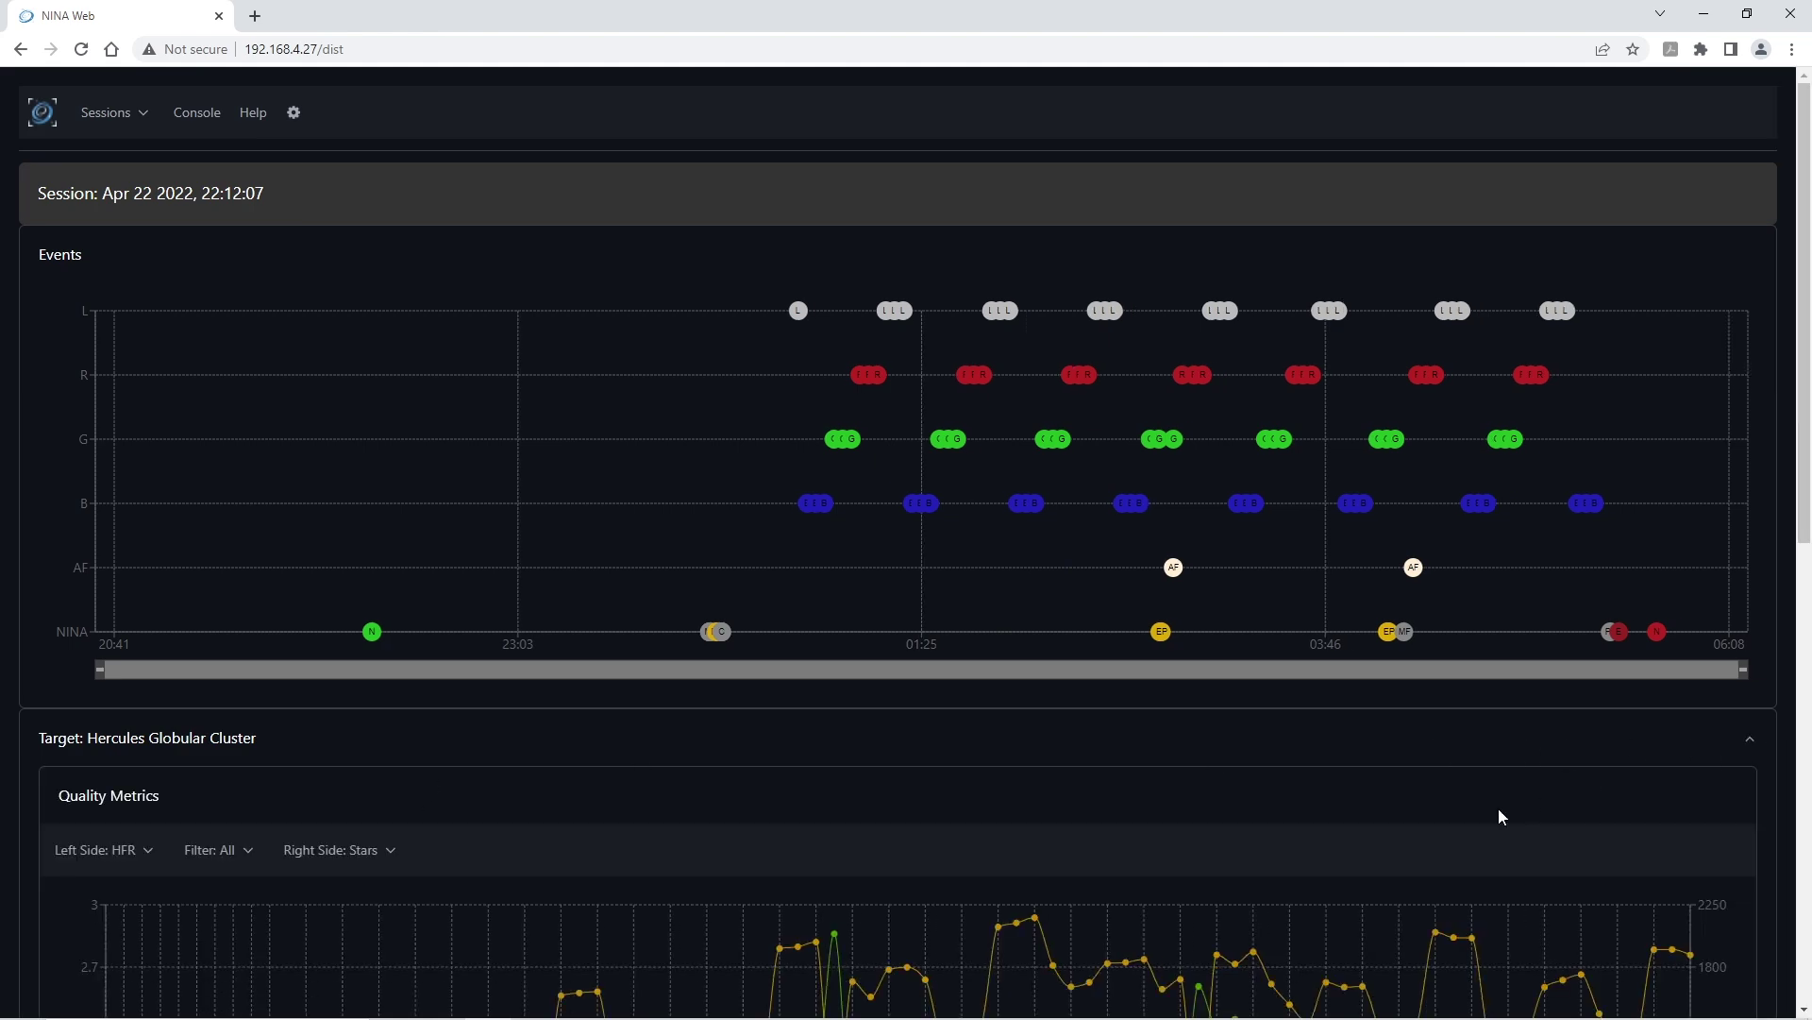
On the phone, filter the Hercules Globular Cluster metrics to R frames.
scroll(1397, 846, down, 7)
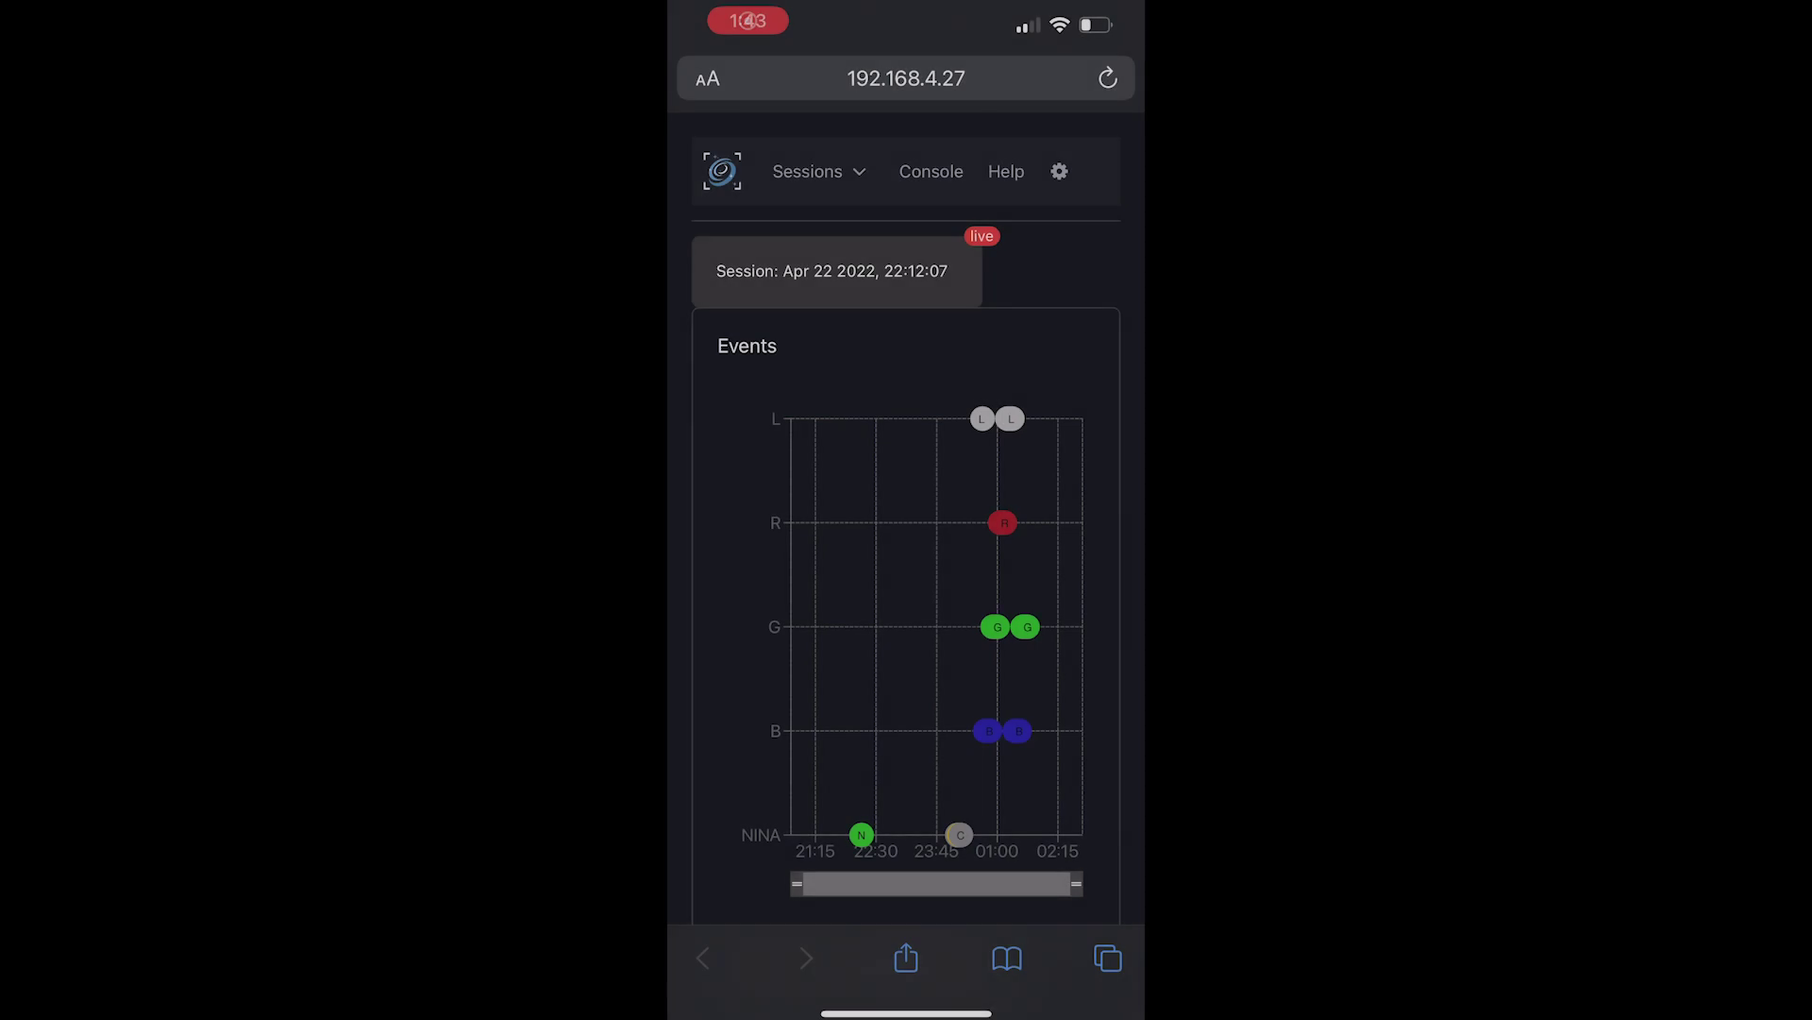
scroll(906, 566, down, 2)
scroll(906, 567, down, 7)
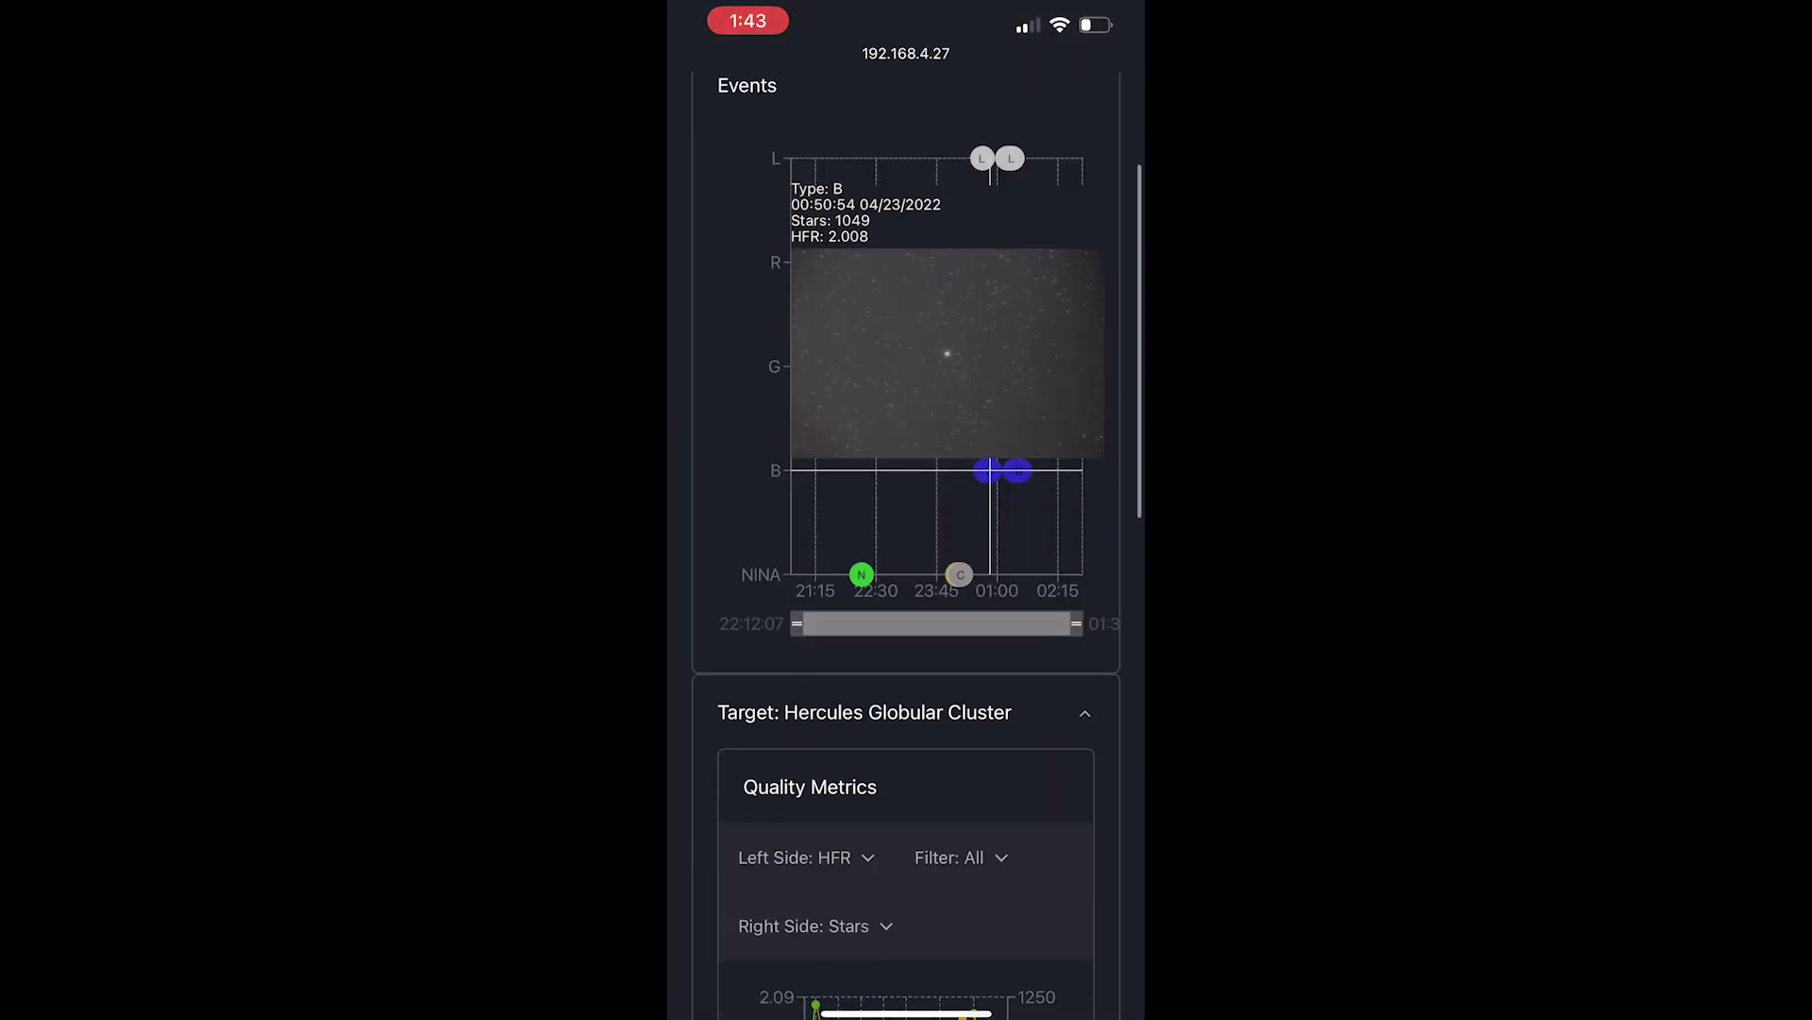
click(959, 293)
click(944, 445)
Switch the right-axis metric to ADU Mean, then back to Stars.
click(816, 361)
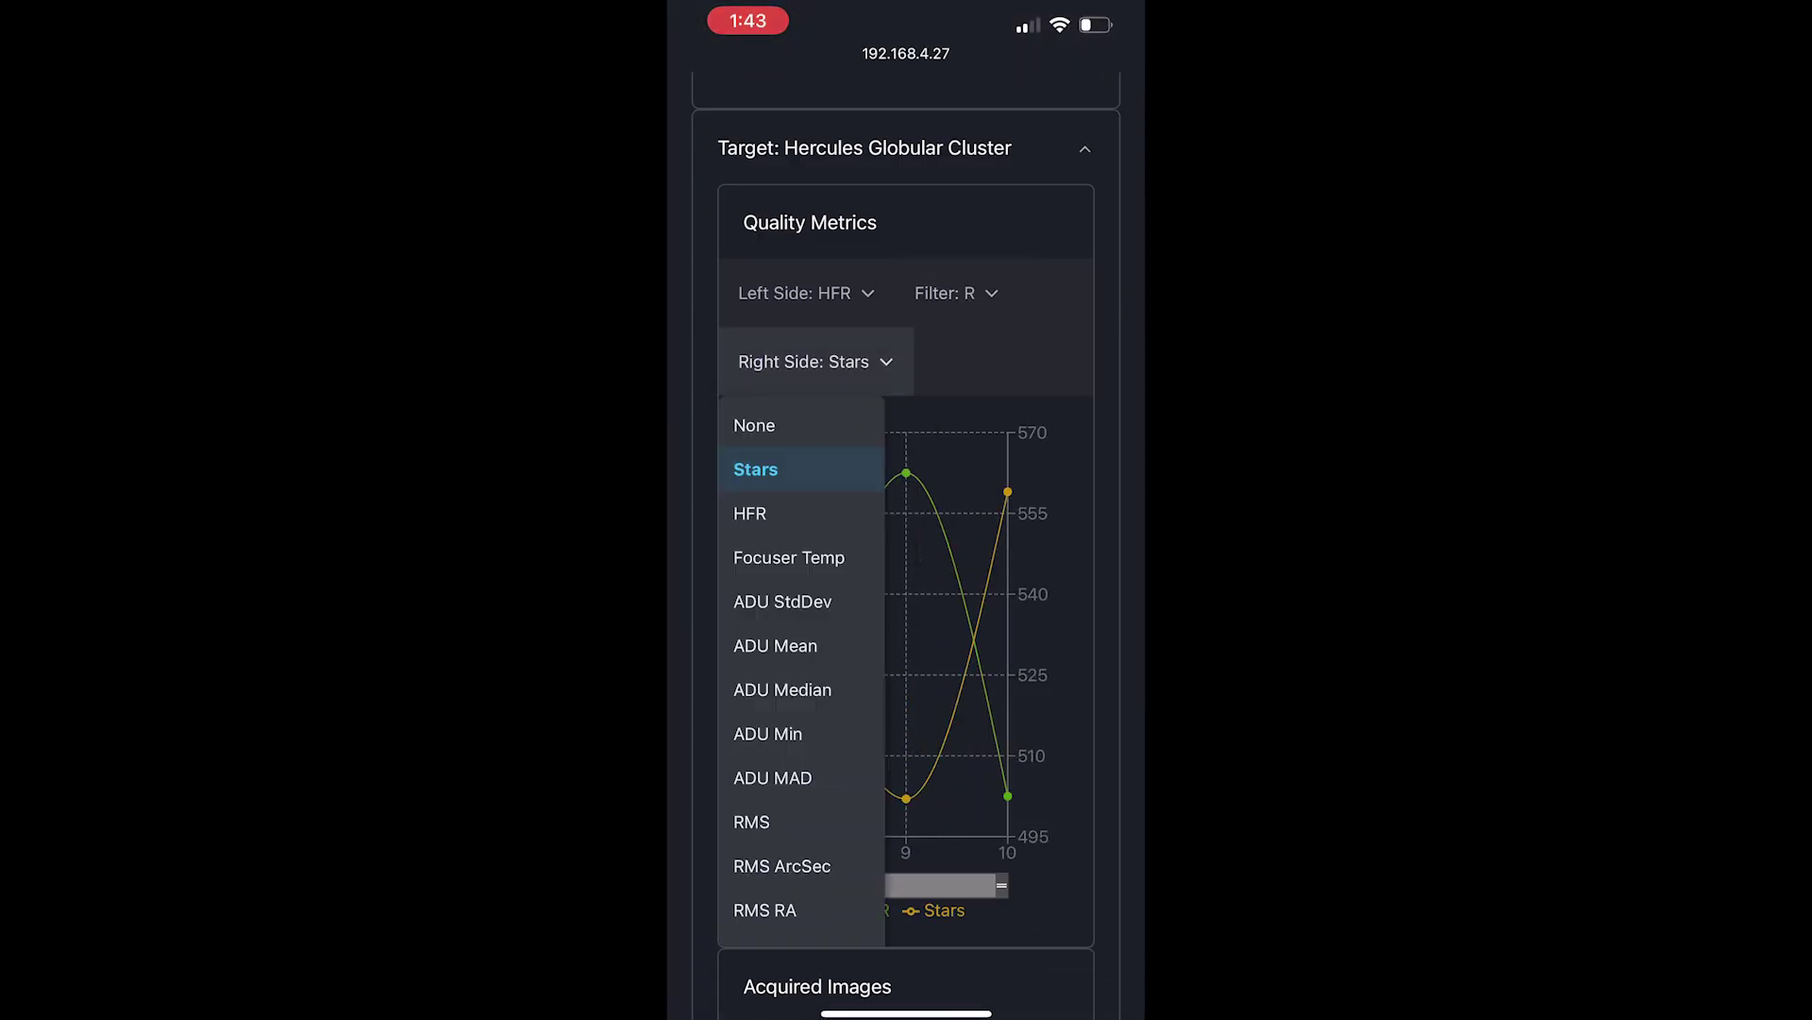
click(775, 645)
click(816, 362)
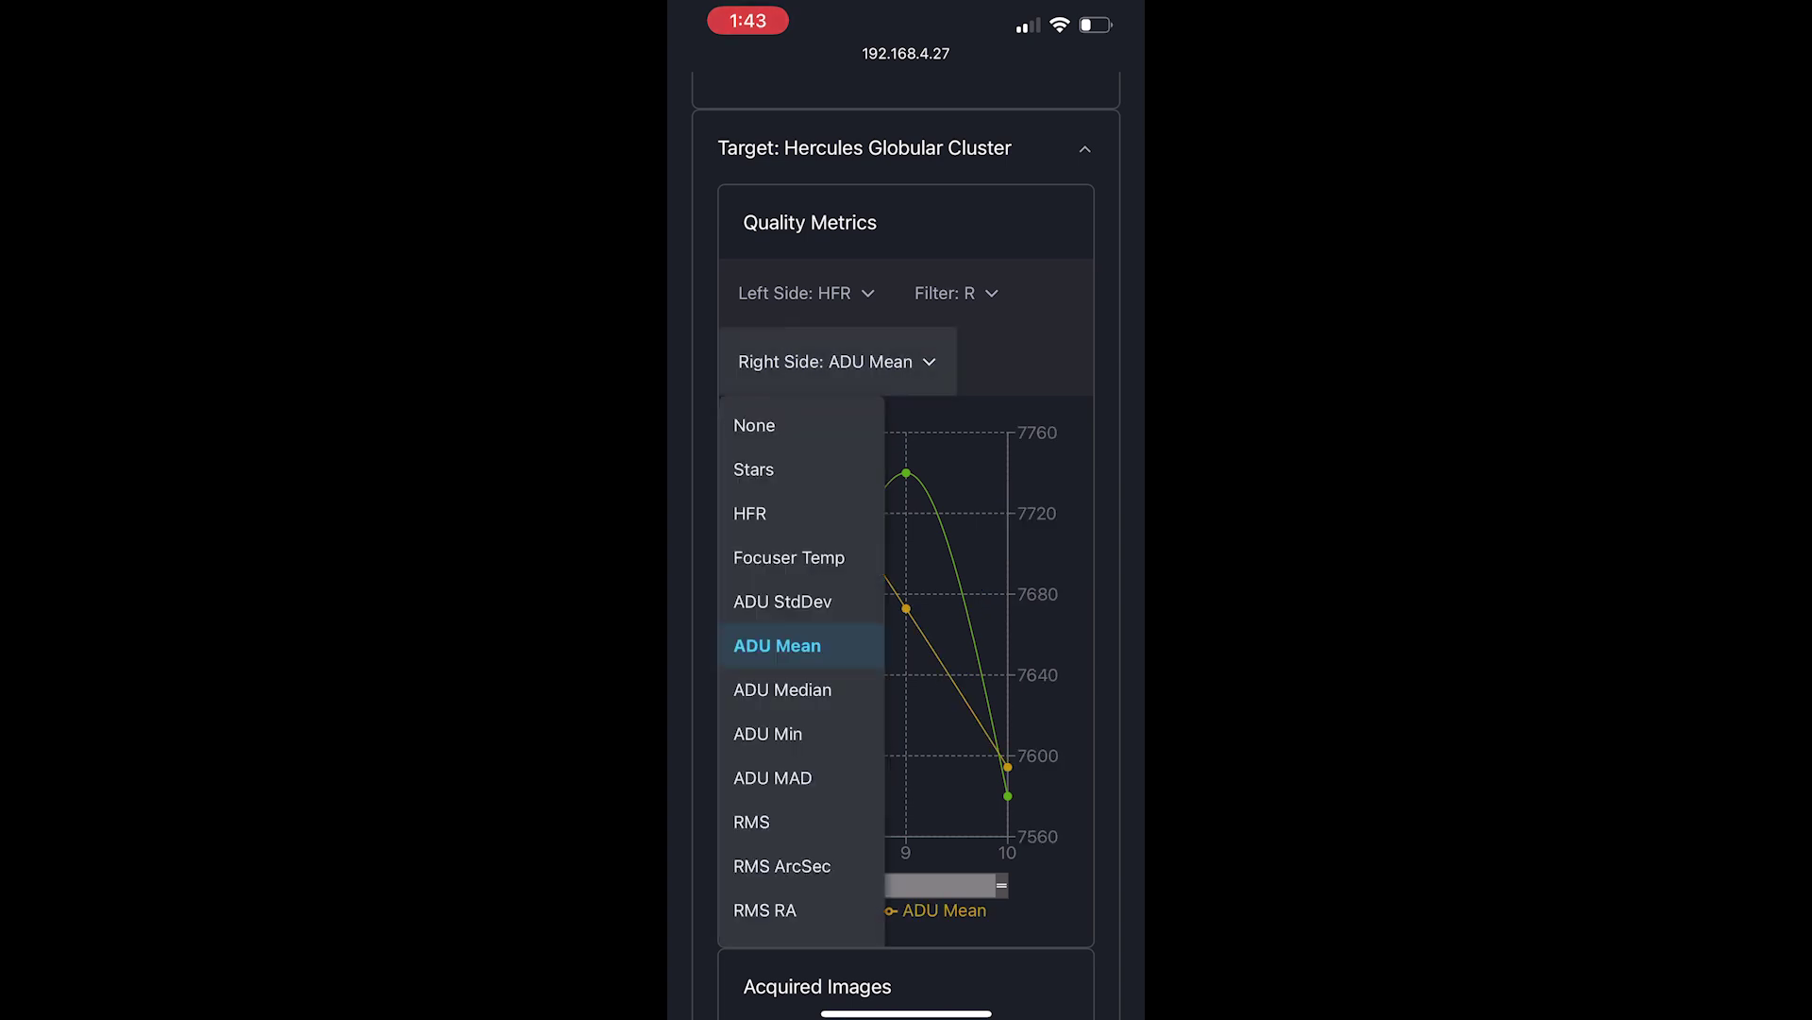
click(756, 469)
Open an acquired Hercules Globular Cluster frame at full size.
scroll(906, 566, down, 1)
scroll(906, 567, down, 7)
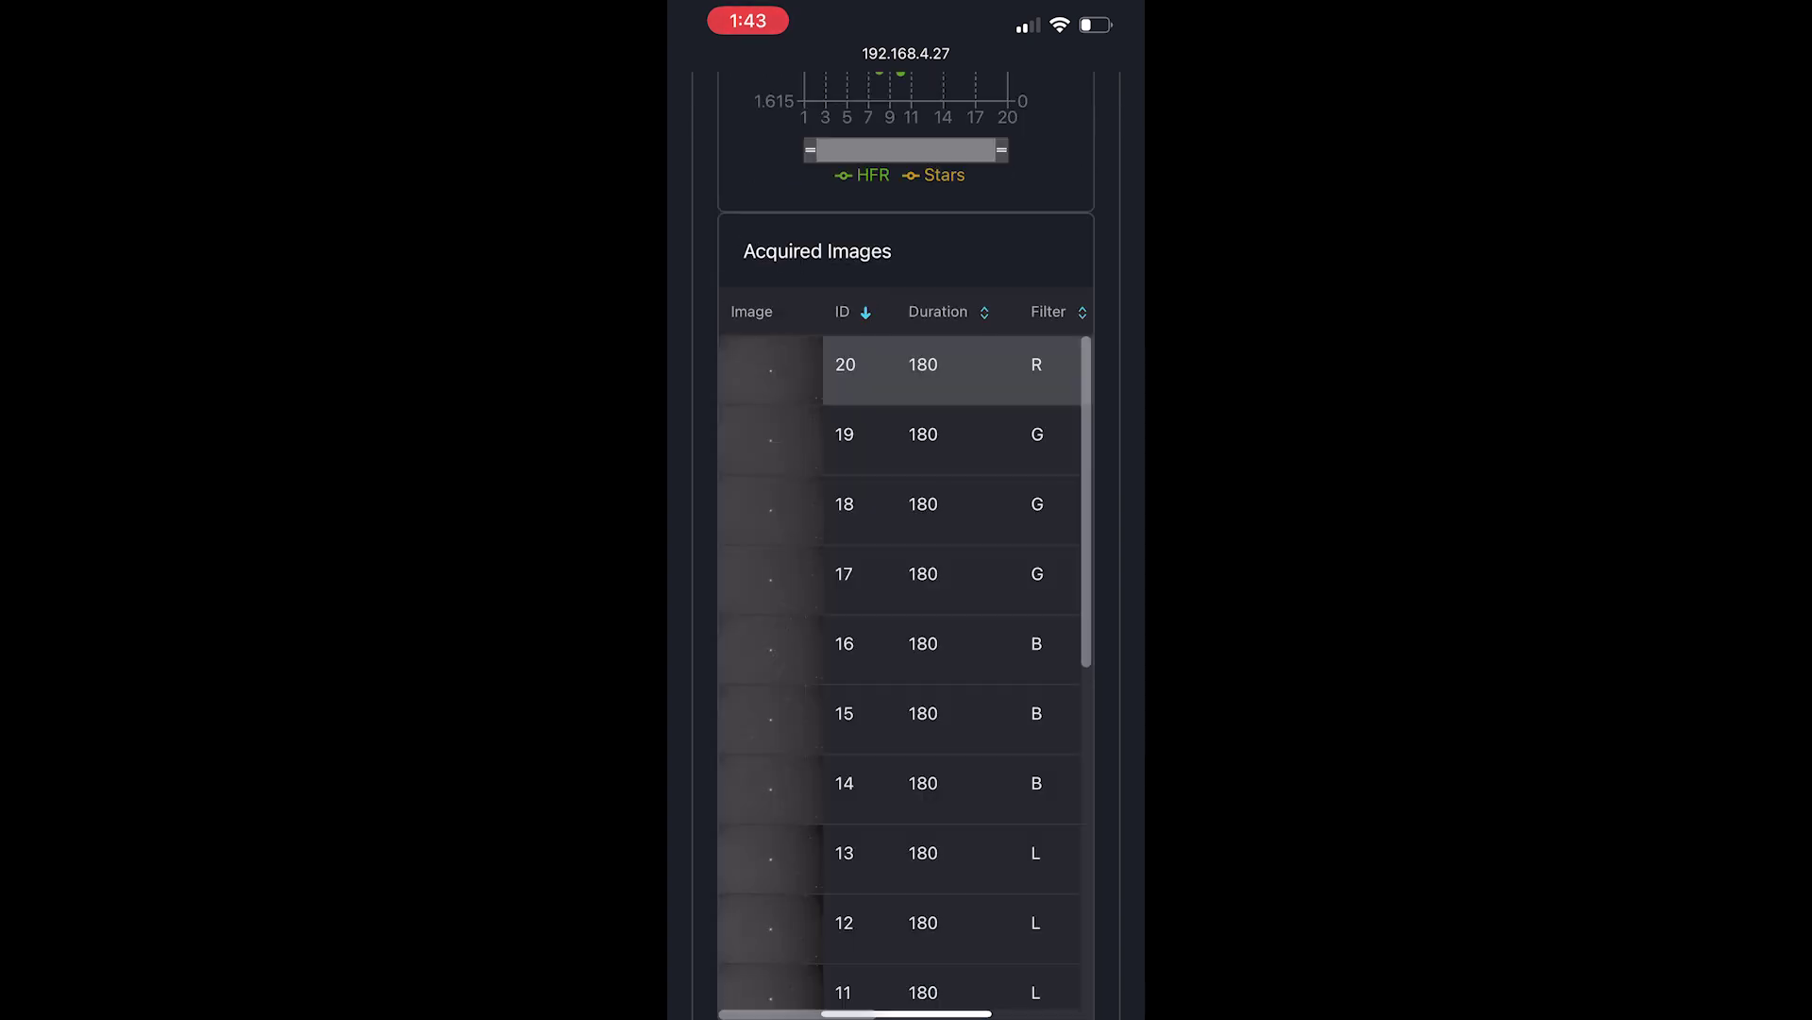
click(944, 434)
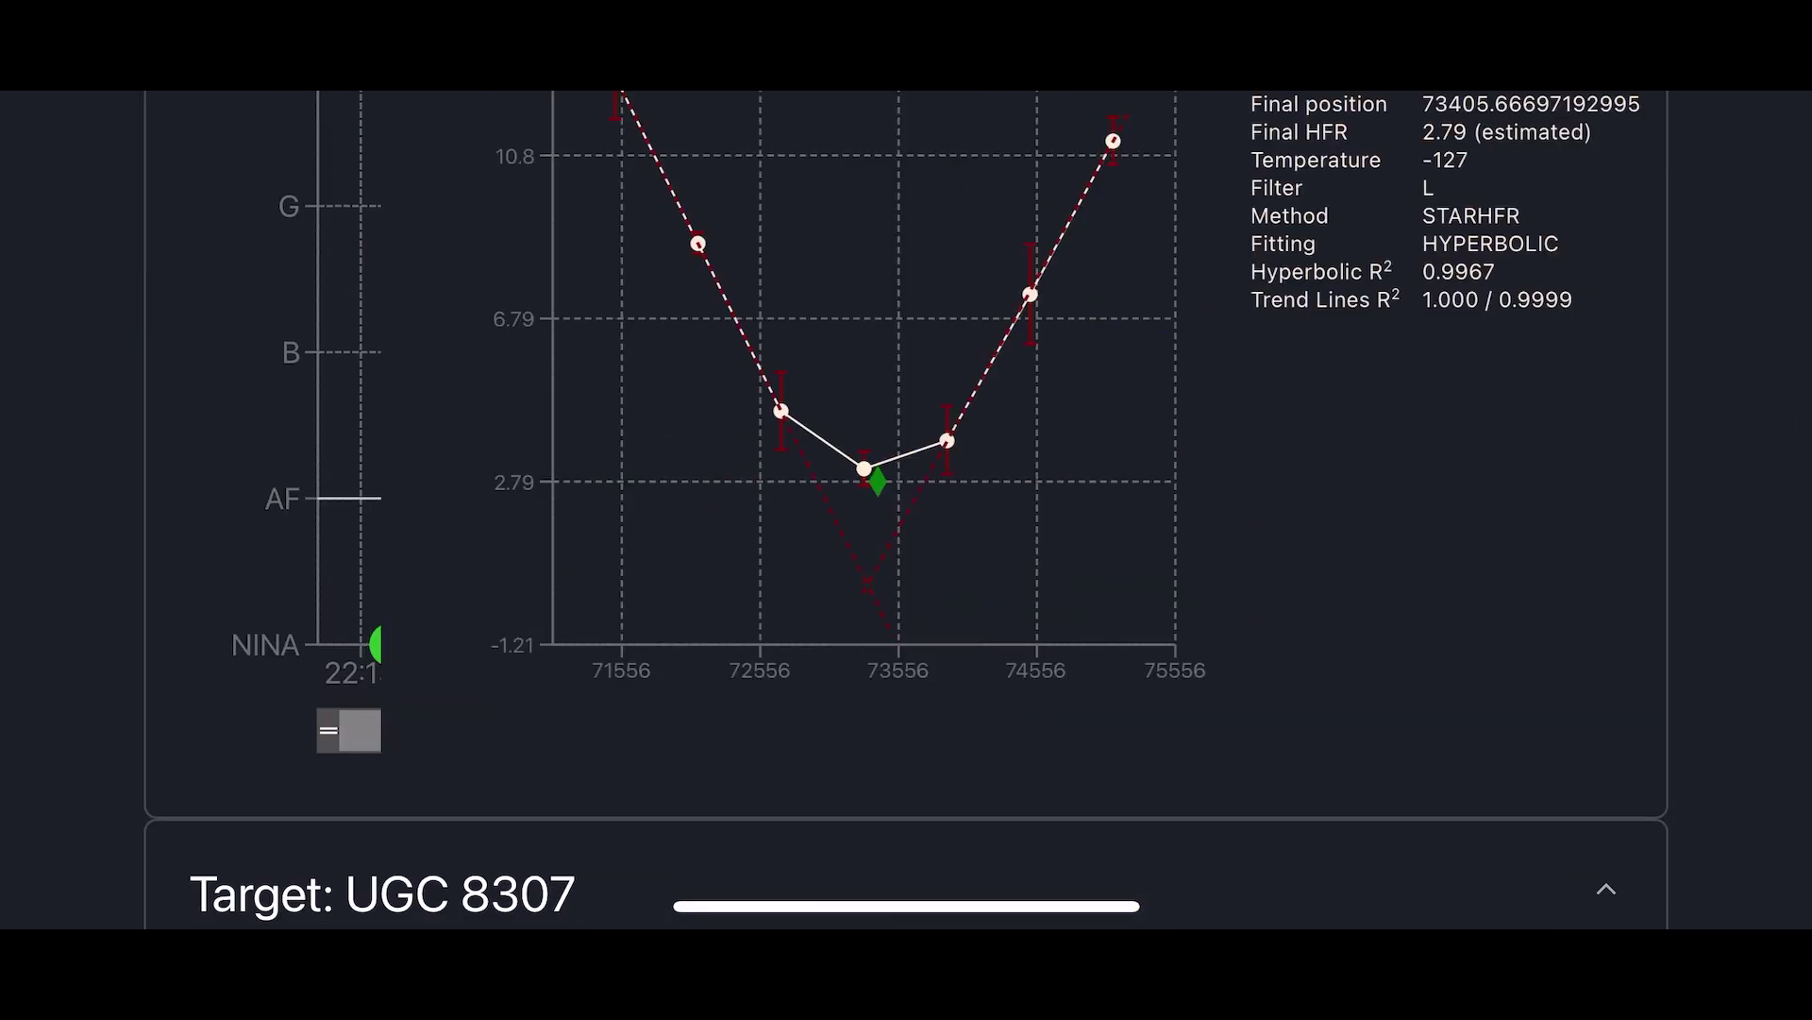
Return to the UGC 8307 session timeline and show the Adv Seq Start event at 00:31:57.
scroll(850, 378, right, 2)
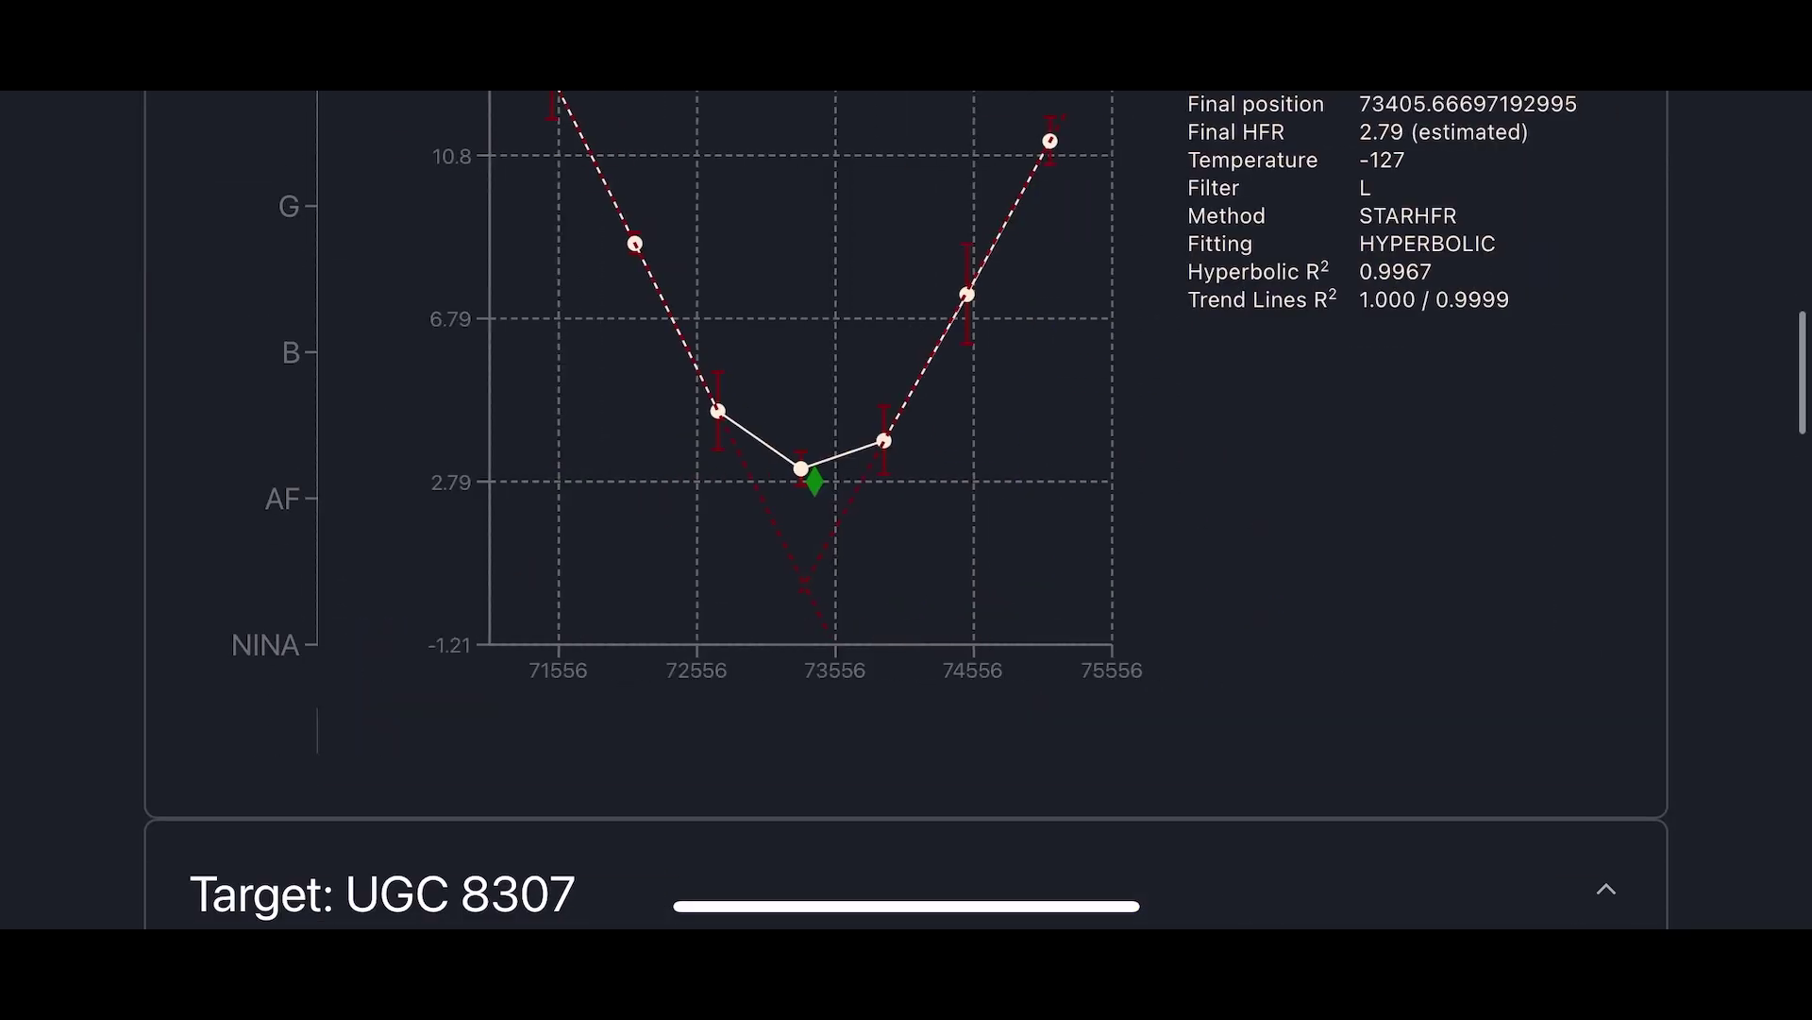
scroll(906, 472, up, 3)
scroll(906, 510, up, 2)
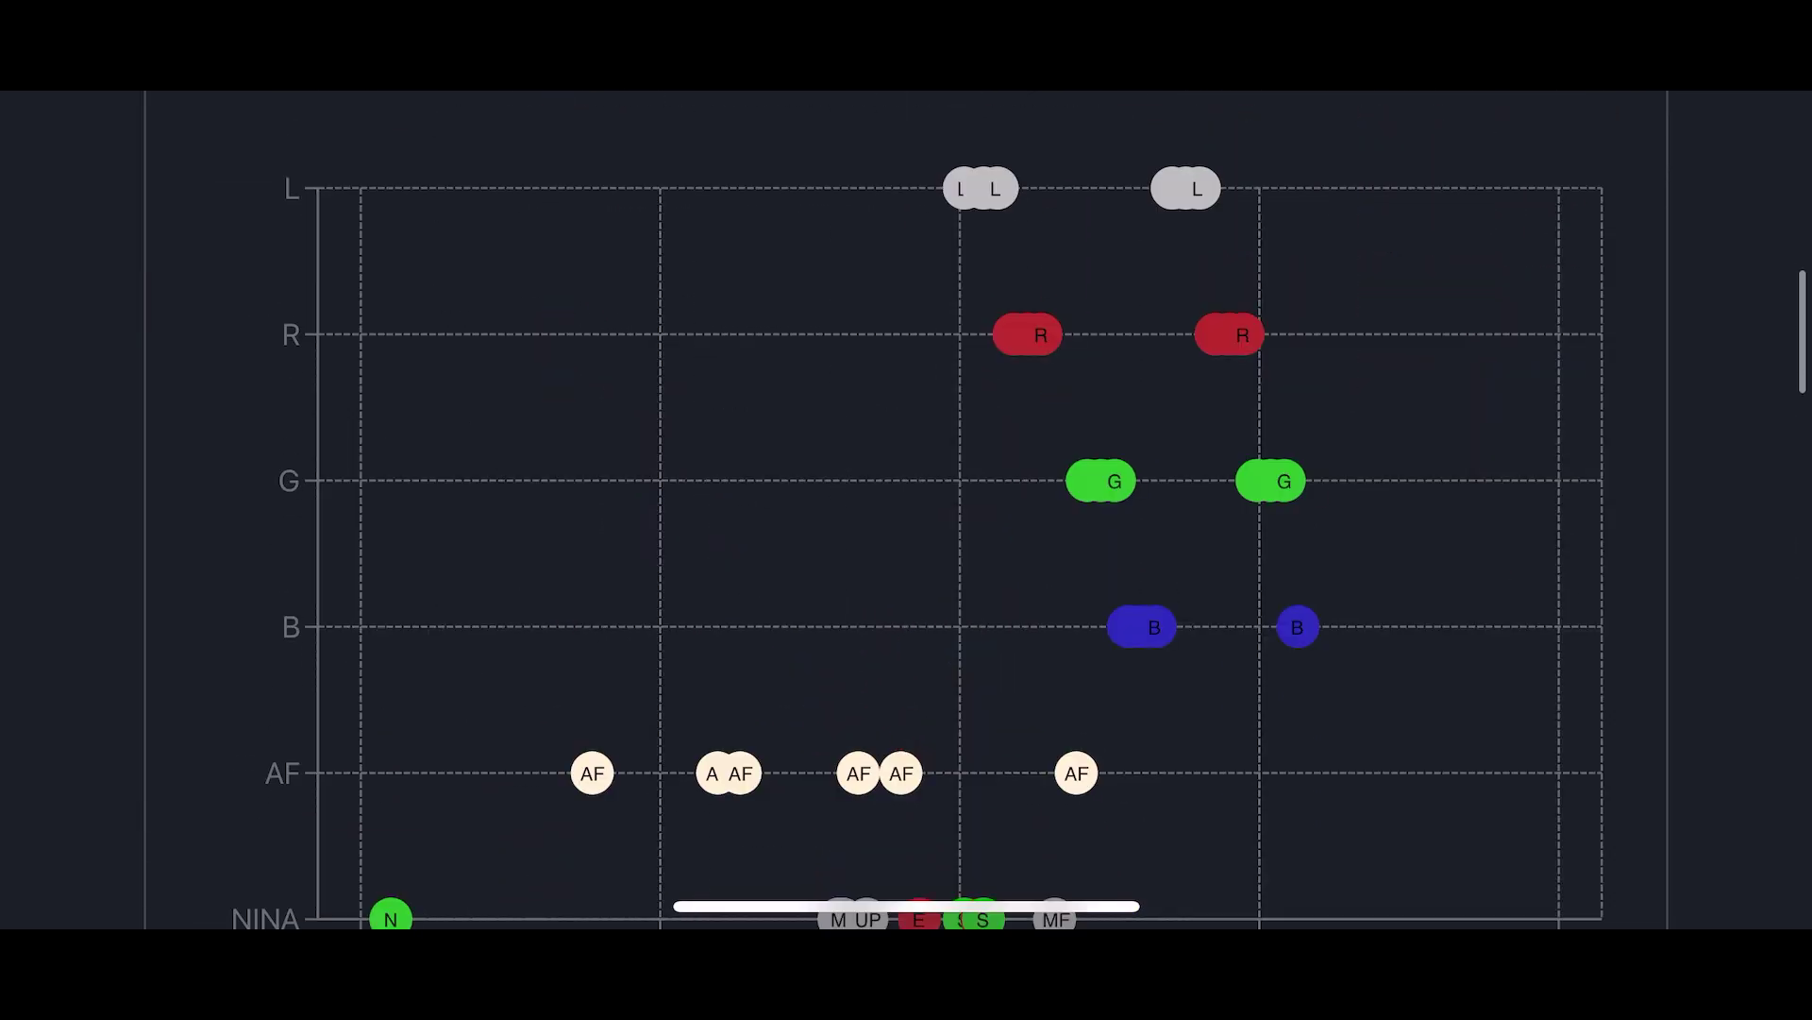
scroll(906, 472, down, 2)
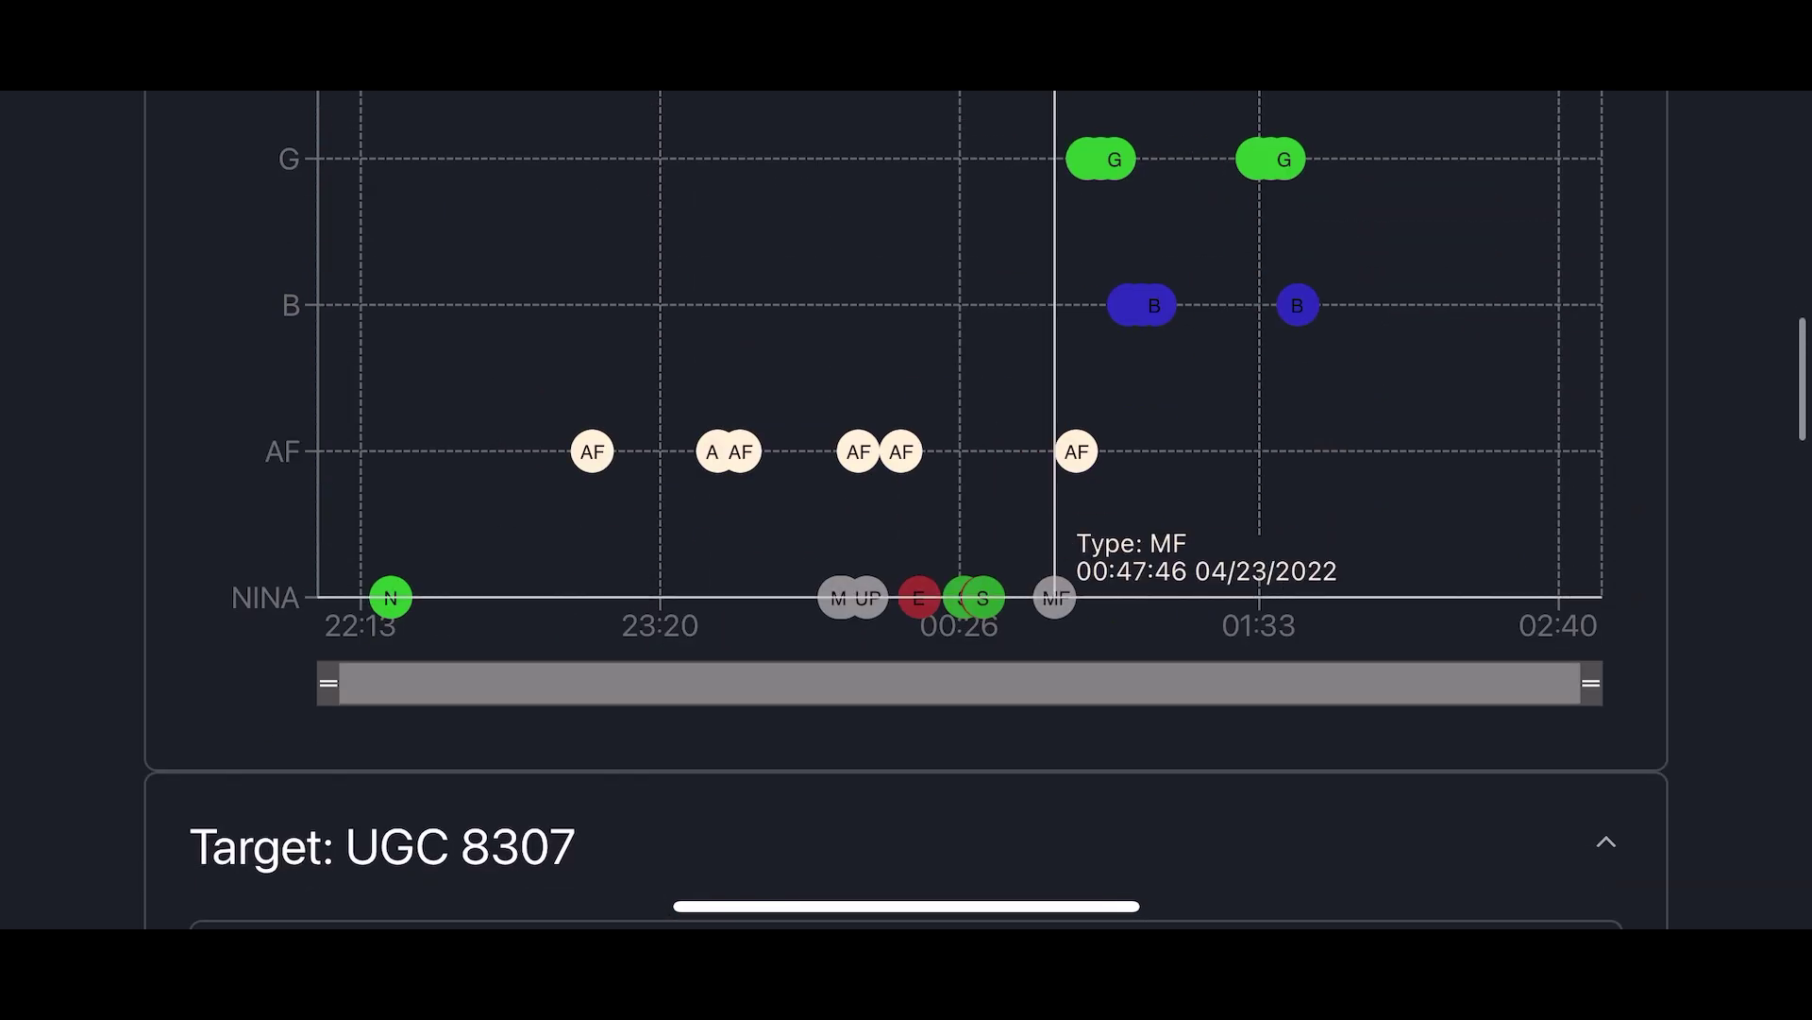
click(984, 598)
scroll(906, 510, down, 15)
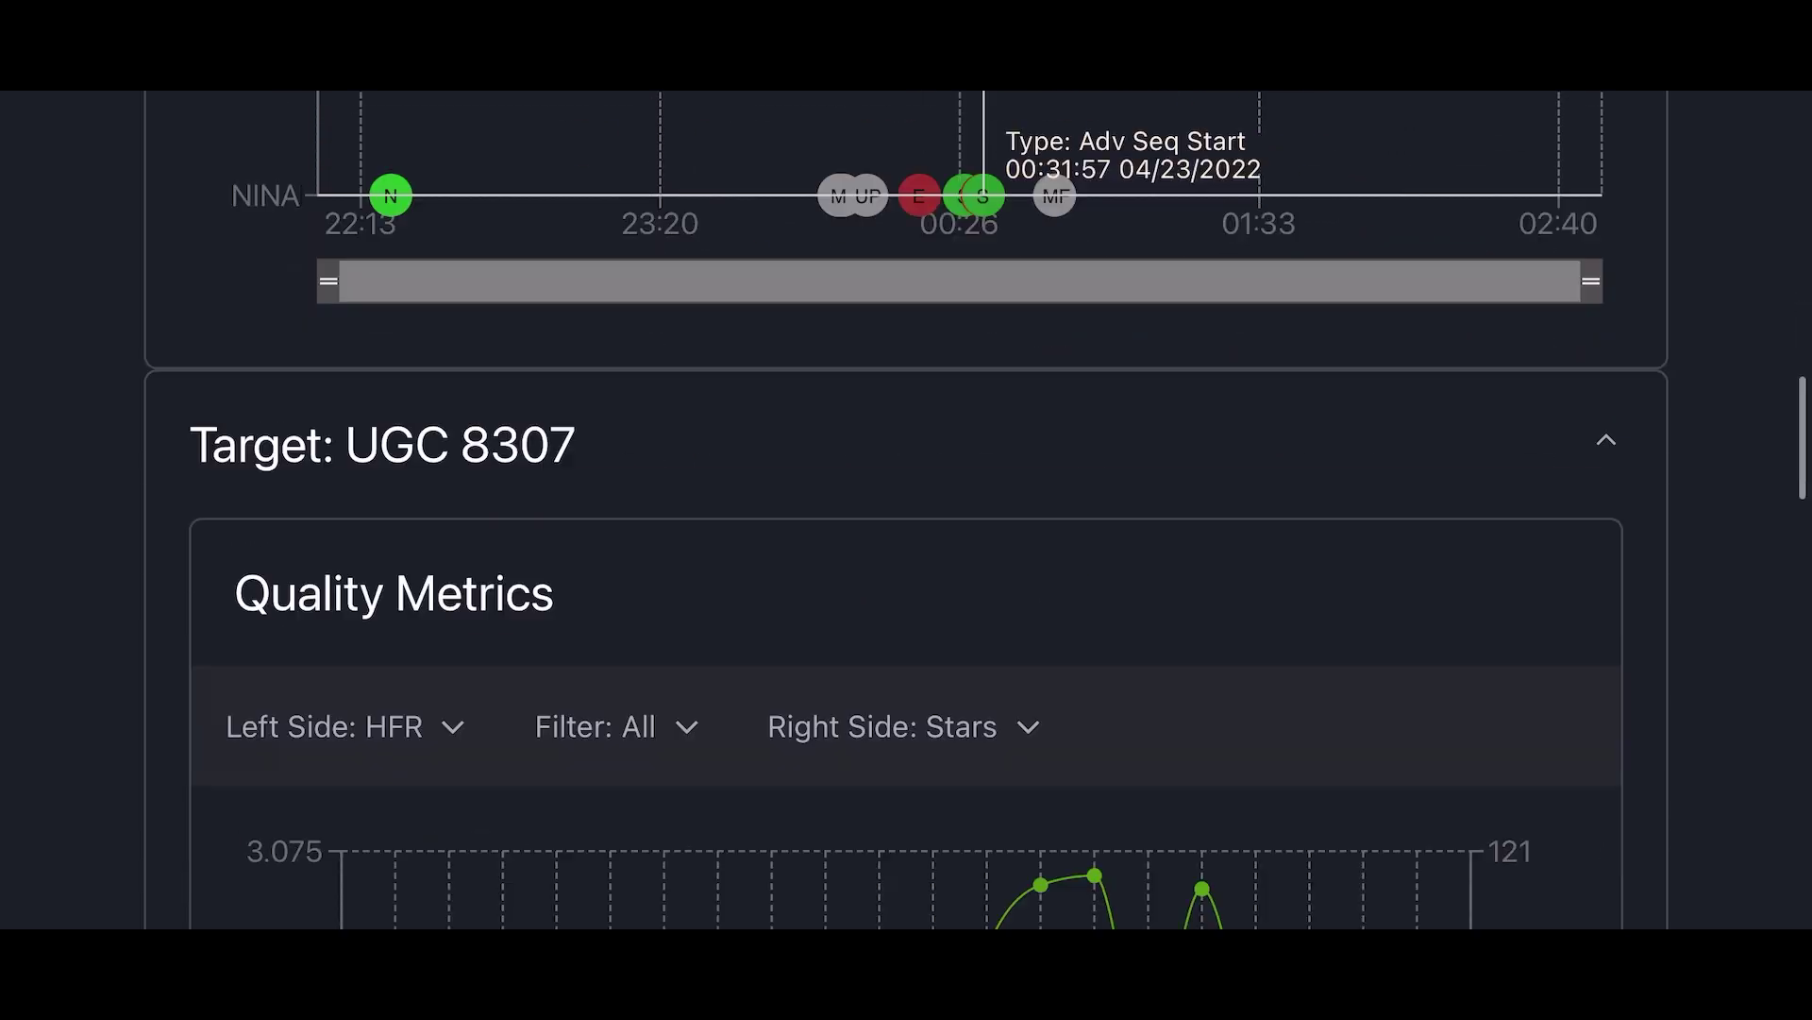